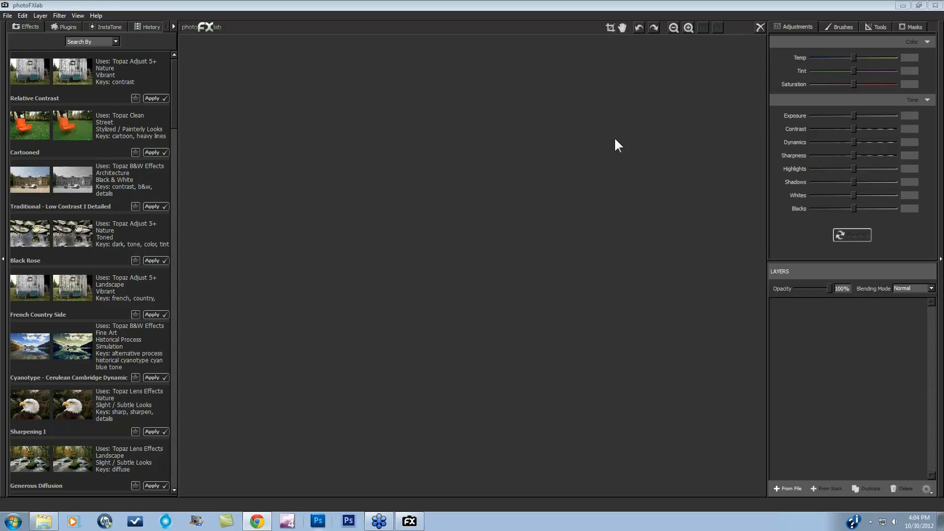
Open the recent project MomTree.pfxl.
{"action": "left_click", "coordinate": [7, 15]}
{"action": "mouse_move", "coordinate": [12, 43]}
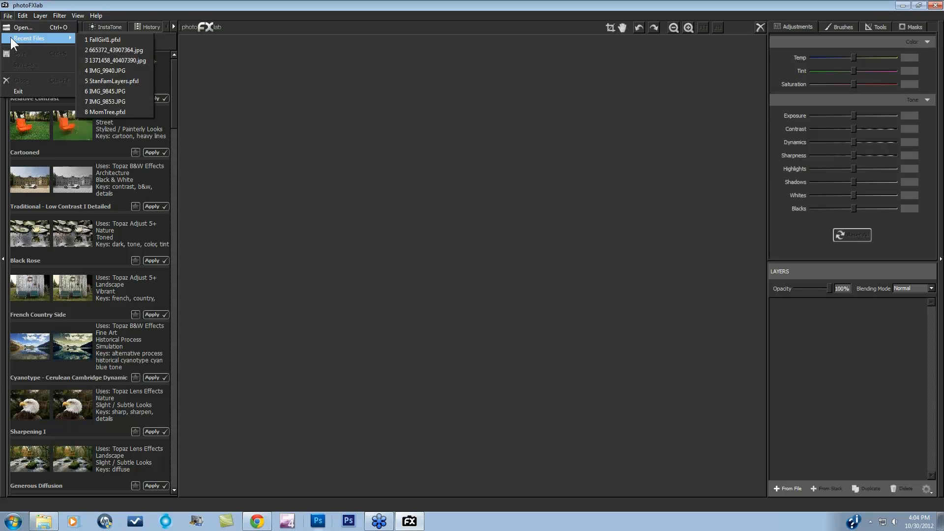
{"action": "left_click", "coordinate": [103, 112]}
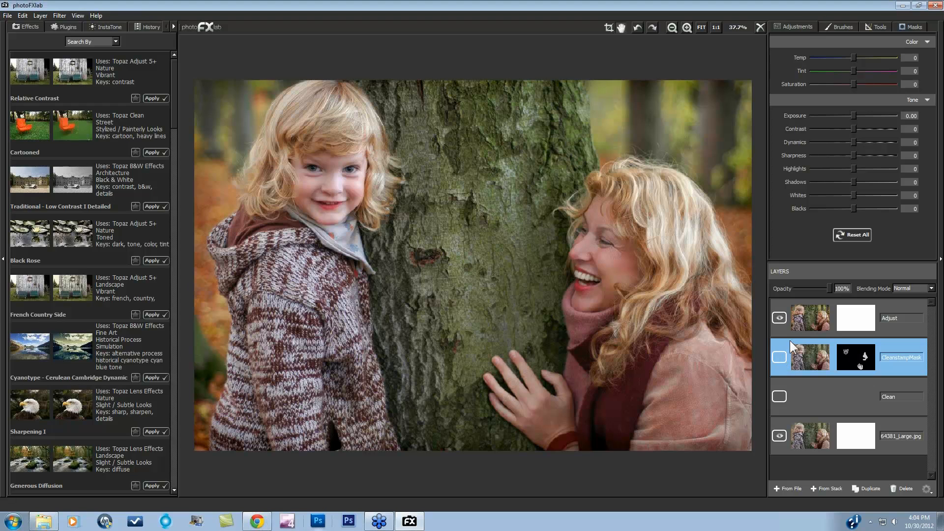
Hide the Adjust layer and examine the woman's skin at 100% and the whole photo without that adjustment.
{"action": "left_click", "coordinate": [779, 318]}
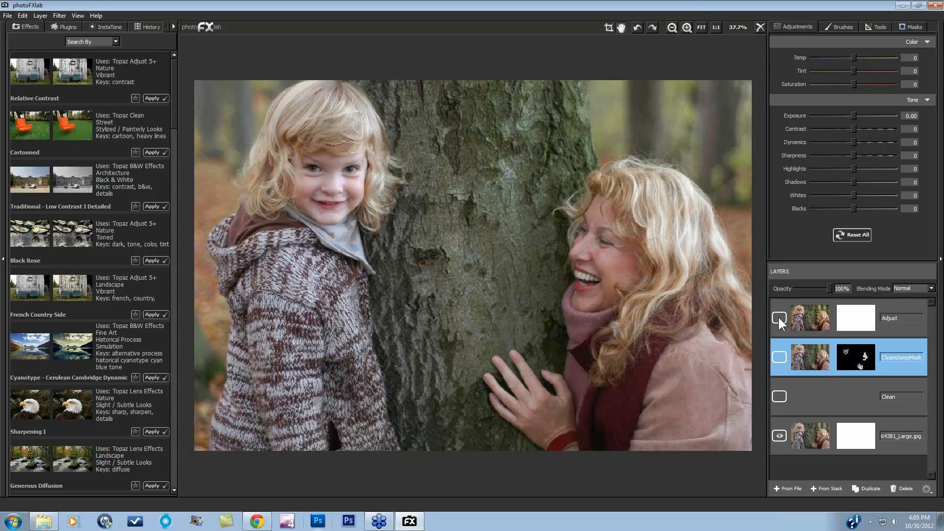
{"action": "left_click", "coordinate": [713, 26]}
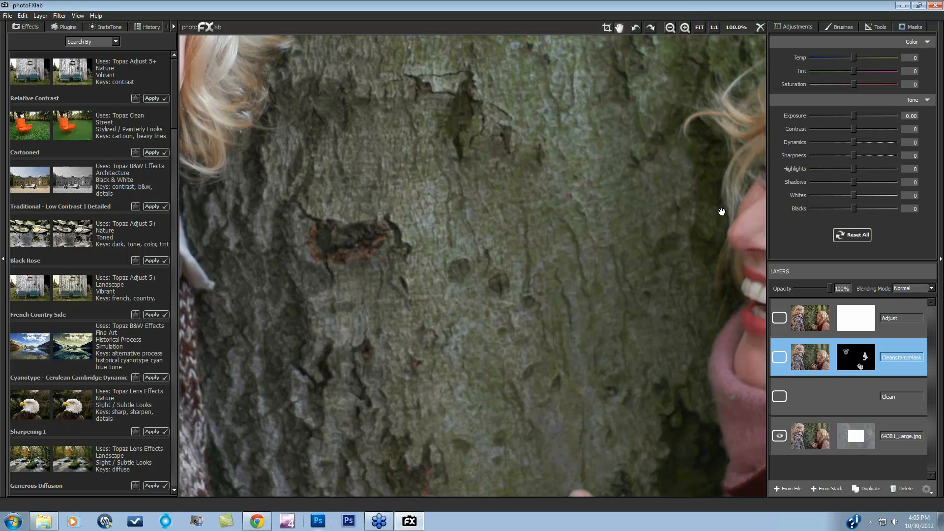
{"action": "left_click_drag", "start_coordinate": [648, 248], "coordinate": [472, 278]}
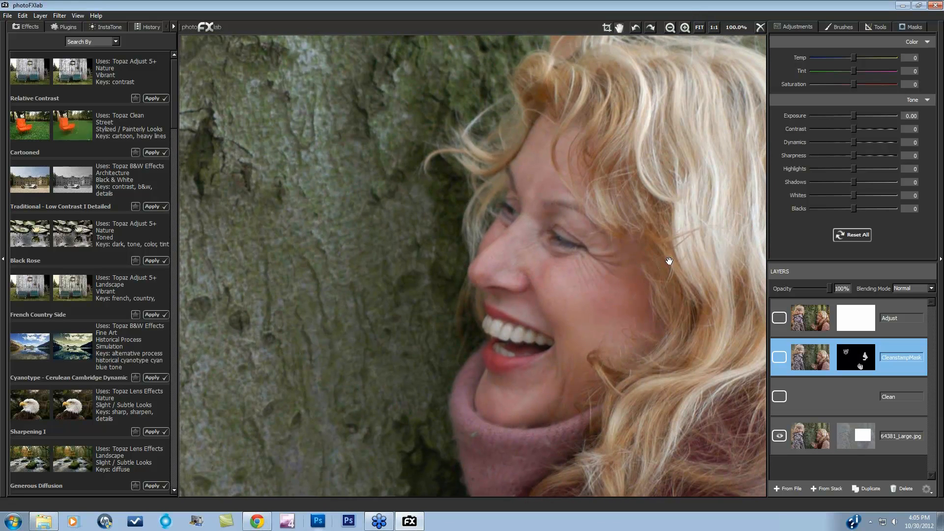
{"action": "left_click_drag", "start_coordinate": [668, 258], "coordinate": [613, 228]}
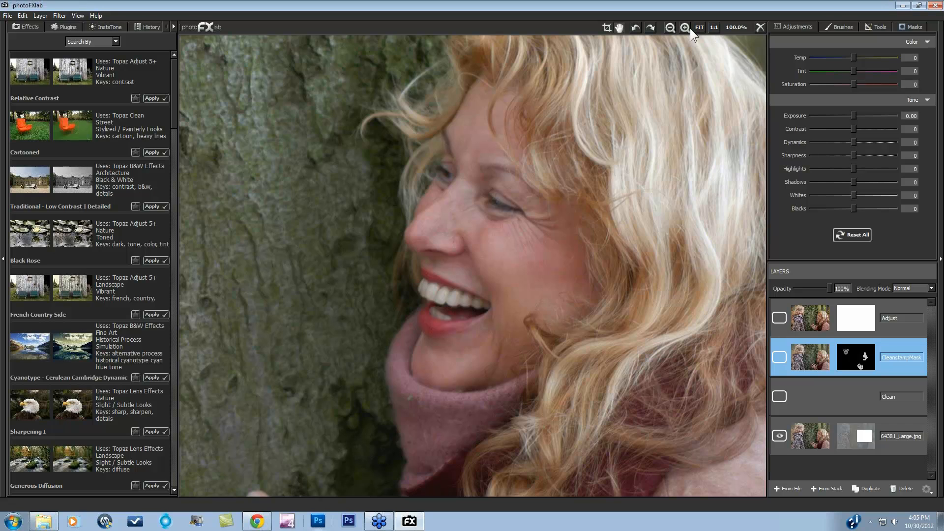
{"action": "left_click", "coordinate": [670, 27]}
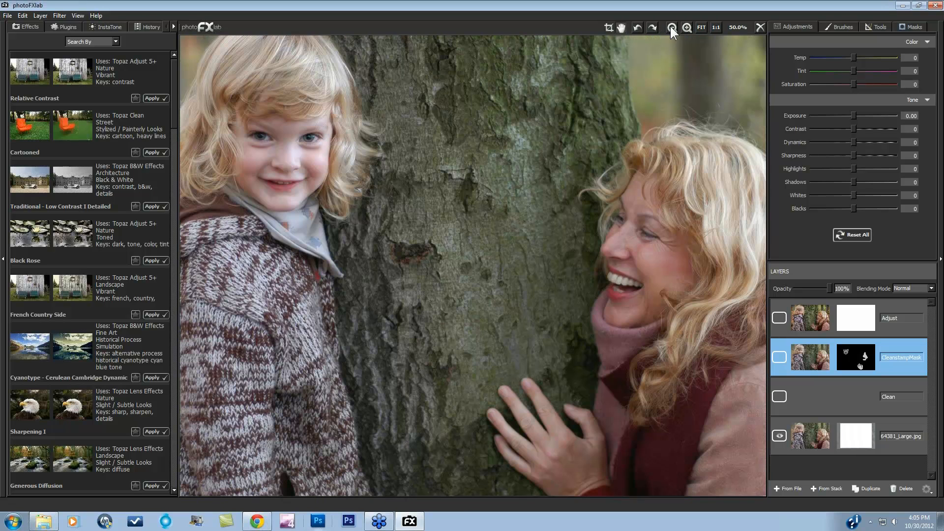
{"action": "left_click_drag", "start_coordinate": [560, 299], "coordinate": [576, 277]}
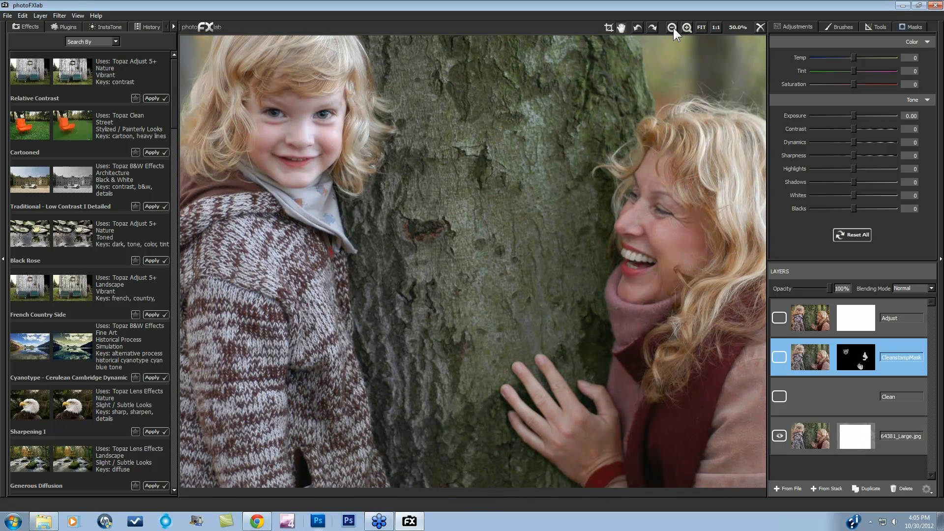
{"action": "left_click", "coordinate": [672, 28]}
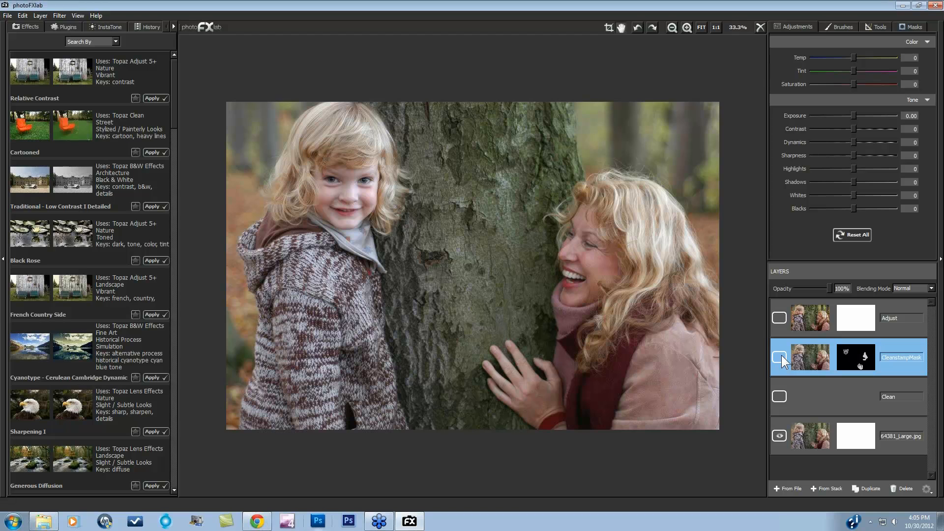
Toggle the CleanstampMask layer to compare the woman's face at 100%, ending with it and the Adjust layer shown.
{"action": "left_click", "coordinate": [715, 27]}
{"action": "left_click_drag", "start_coordinate": [715, 207], "coordinate": [485, 249]}
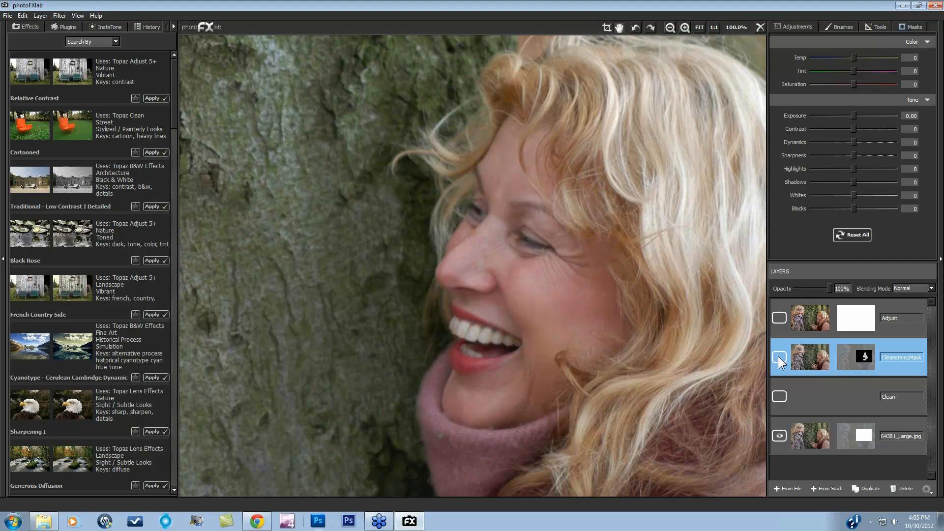
{"action": "left_click", "coordinate": [779, 357]}
{"action": "left_click", "coordinate": [779, 356]}
{"action": "left_click", "coordinate": [700, 28]}
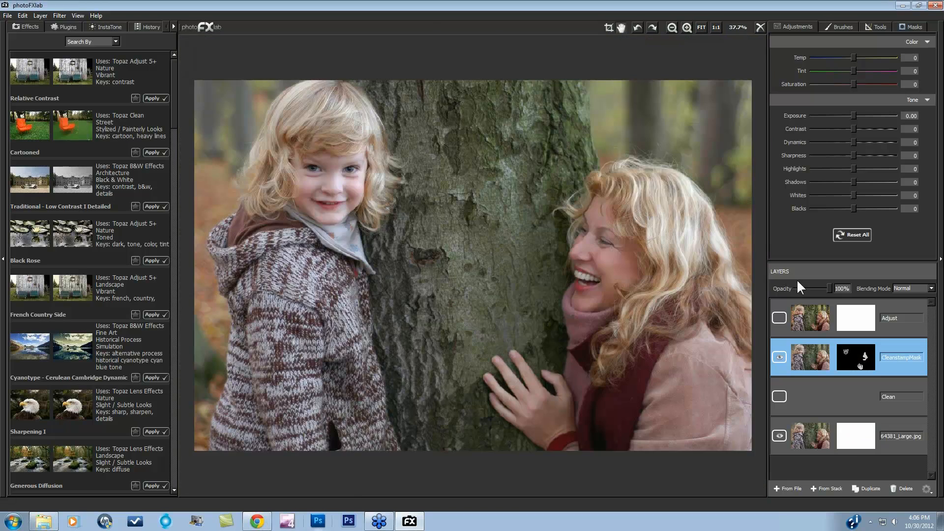
{"action": "left_click", "coordinate": [778, 316]}
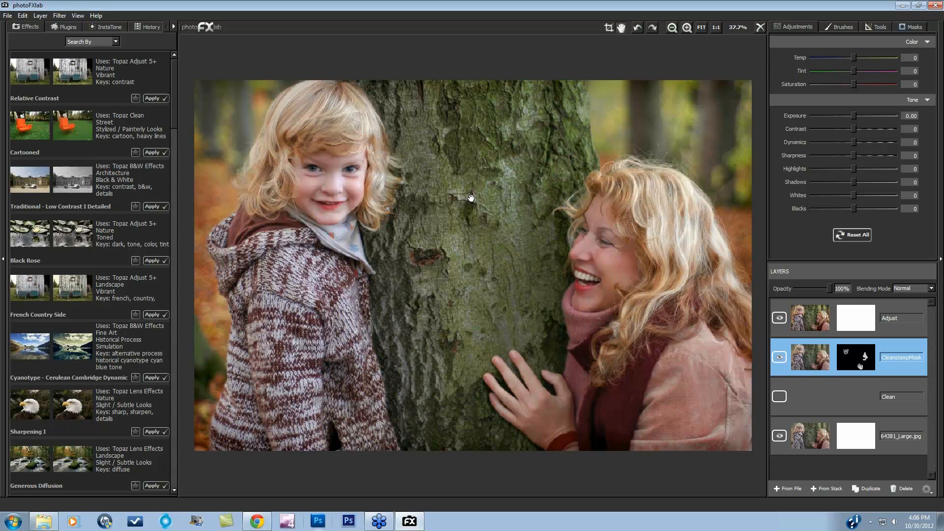
Delete the Adjust, CleanstampMask and Clean layers and duplicate the remaining photo layer.
{"action": "left_click", "coordinate": [848, 388]}
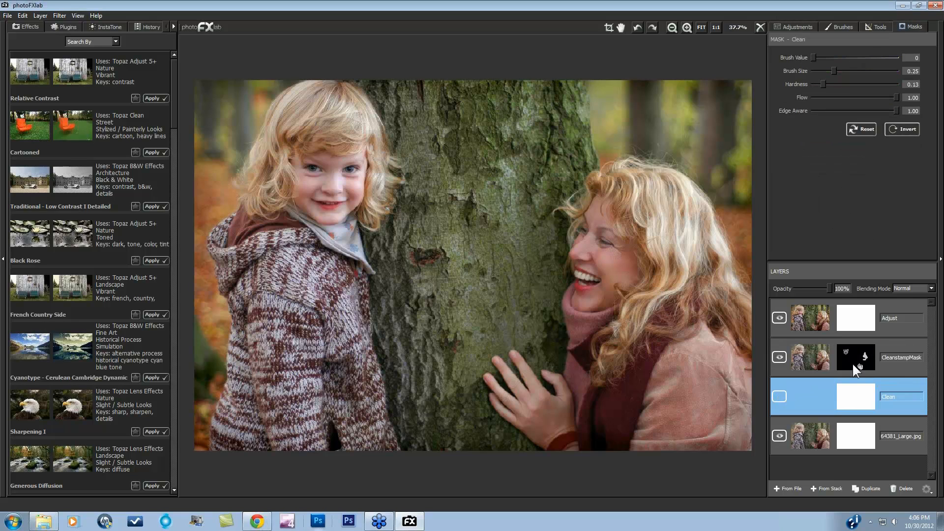
{"action": "left_click", "coordinate": [897, 367], "text": "shift"}
{"action": "left_click", "coordinate": [896, 328], "text": "shift"}
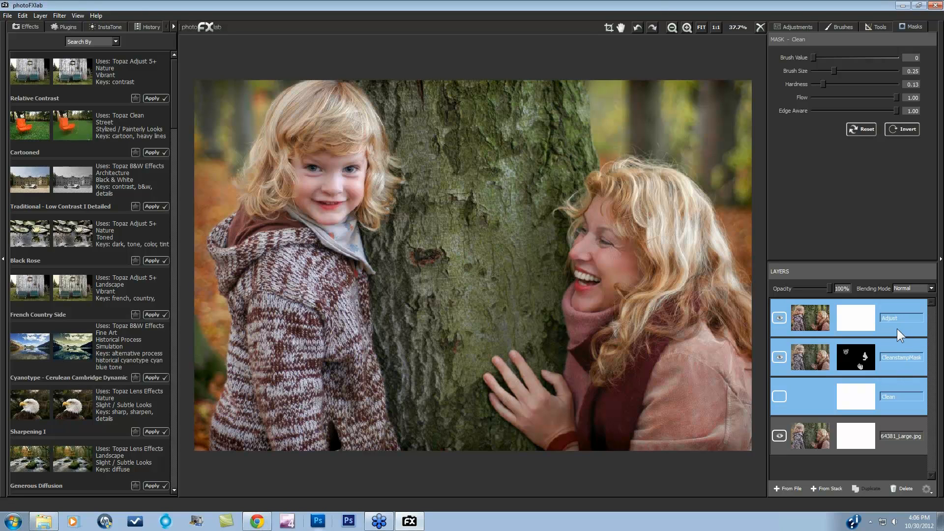
{"action": "left_click", "coordinate": [906, 487]}
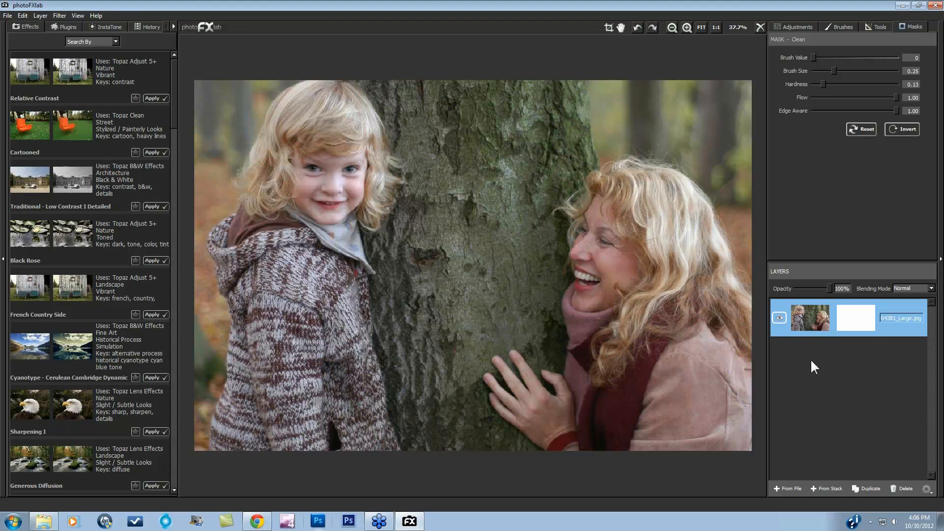
{"action": "left_click", "coordinate": [871, 488]}
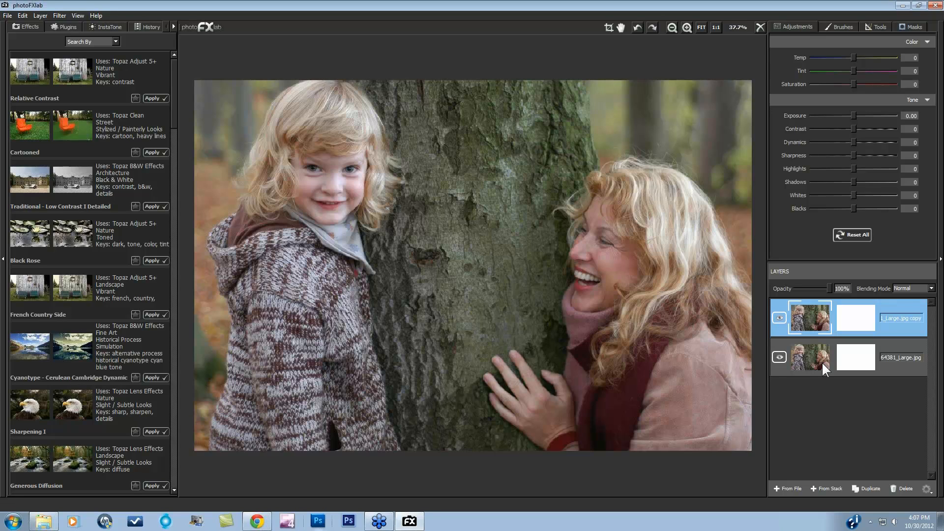
Open the duplicated layer in the Topaz Clean 3 filter and reset all of its settings.
{"action": "left_click", "coordinate": [55, 16]}
{"action": "mouse_move", "coordinate": [58, 24]}
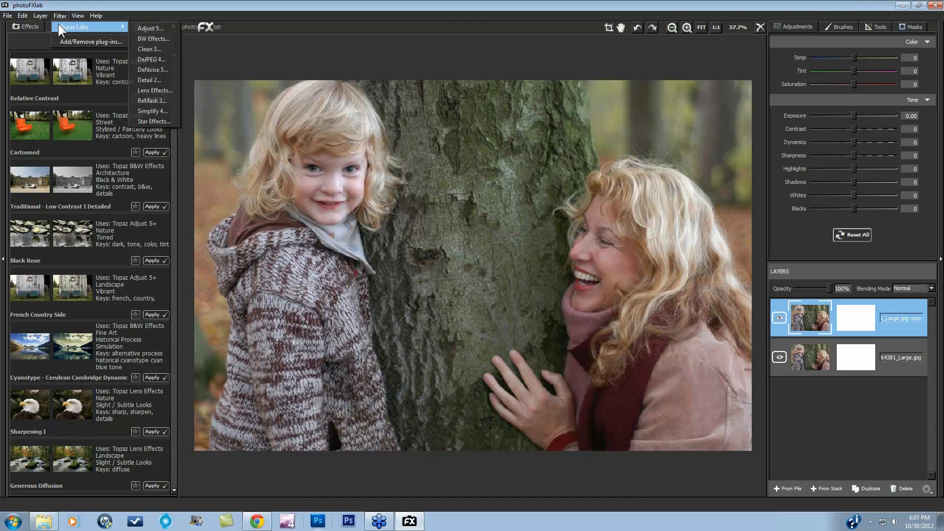
{"action": "left_click", "coordinate": [152, 49]}
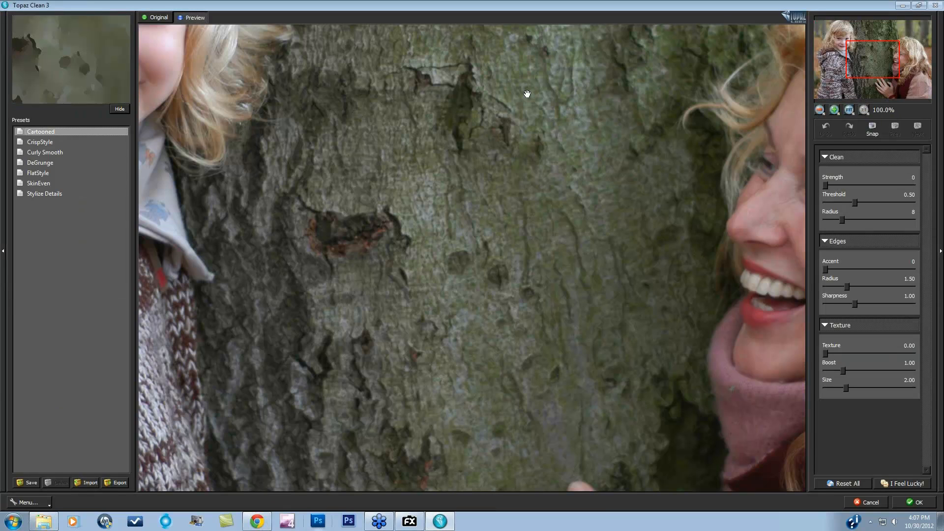
{"action": "left_click", "coordinate": [854, 484]}
{"action": "left_click", "coordinate": [849, 109]}
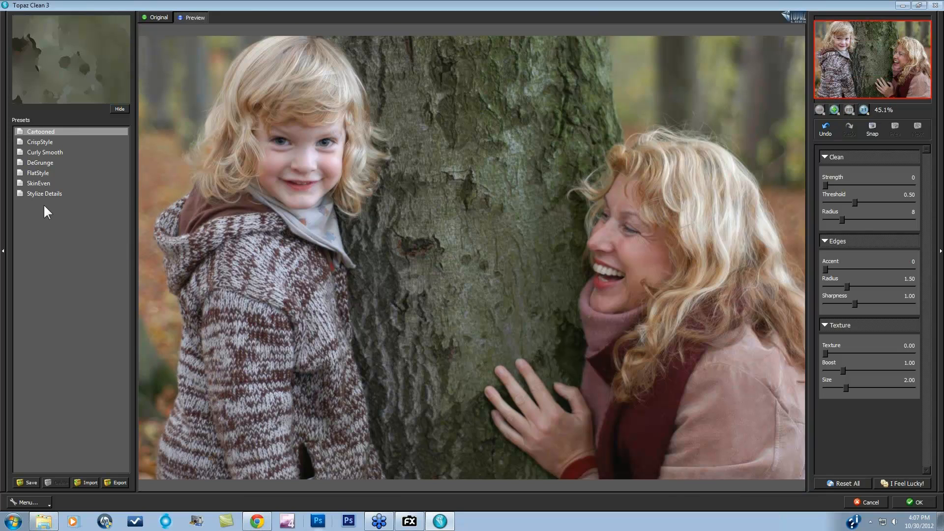
Try the Cartooned and Curly Smooth presets on the photo and reset all settings.
{"action": "left_click", "coordinate": [43, 132]}
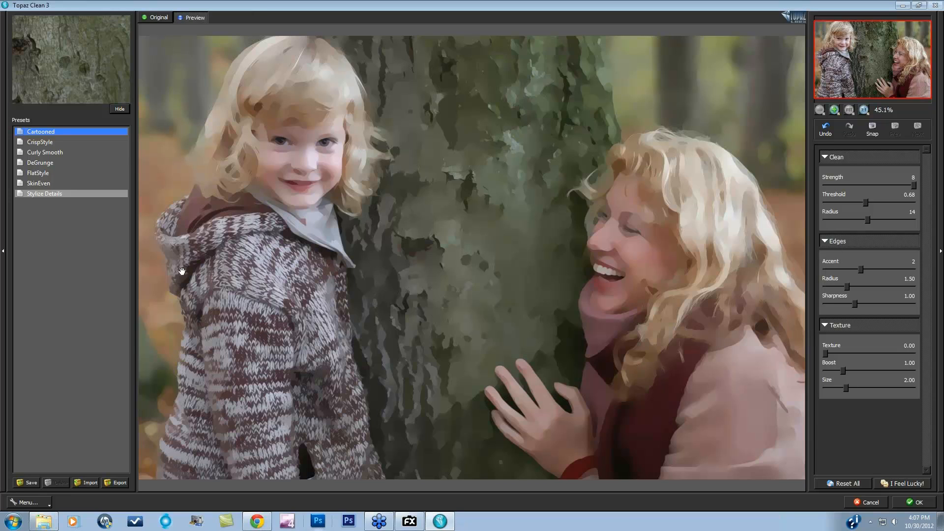
{"action": "left_click", "coordinate": [63, 151]}
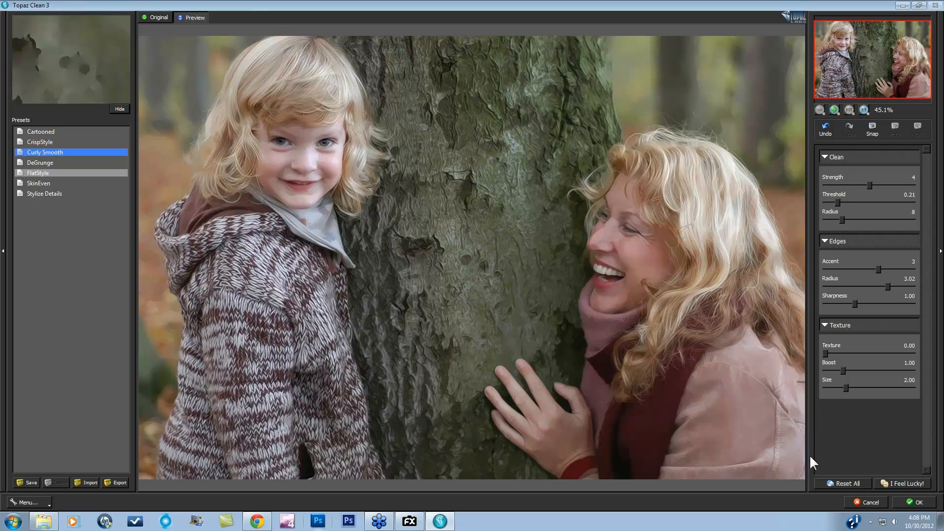
{"action": "left_click", "coordinate": [850, 481]}
Collapse the Texture, Edges and Clean settings groups.
{"action": "left_click", "coordinate": [830, 324]}
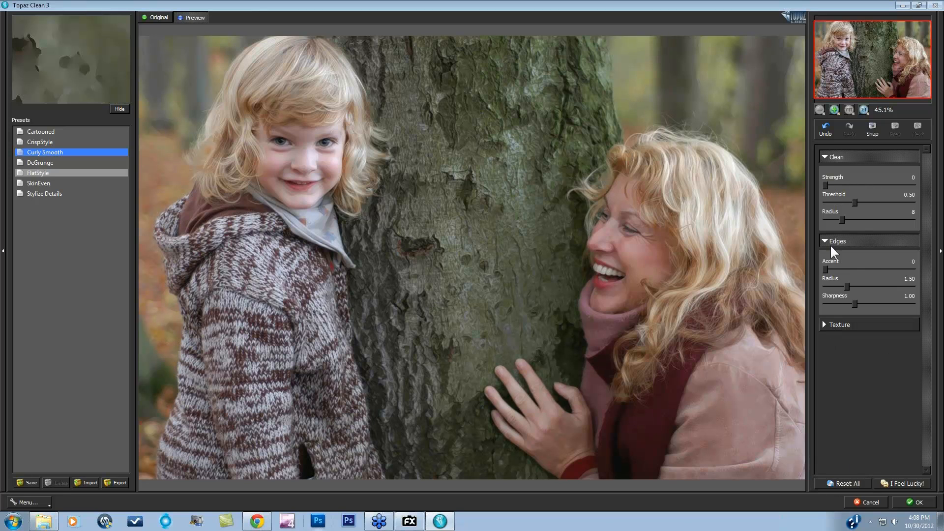
{"action": "left_click", "coordinate": [830, 241]}
{"action": "left_click", "coordinate": [826, 156]}
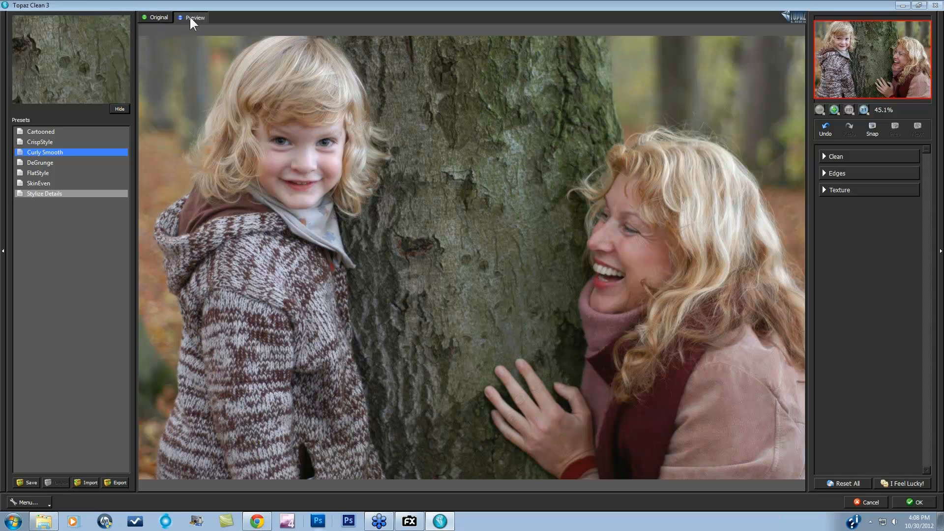
Try the Curly Smooth preset, compare its preview with the original photo, and reset all settings.
{"action": "left_click", "coordinate": [42, 152]}
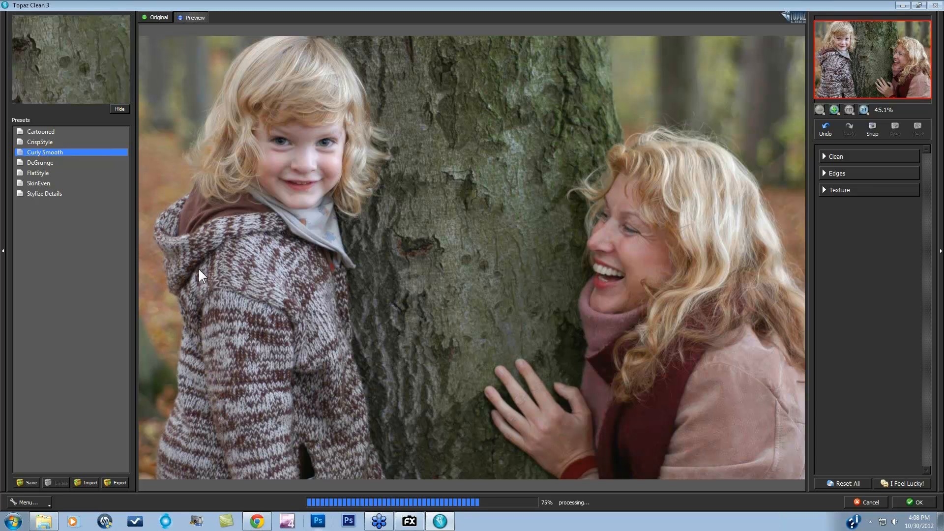
{"action": "left_click", "coordinate": [158, 16]}
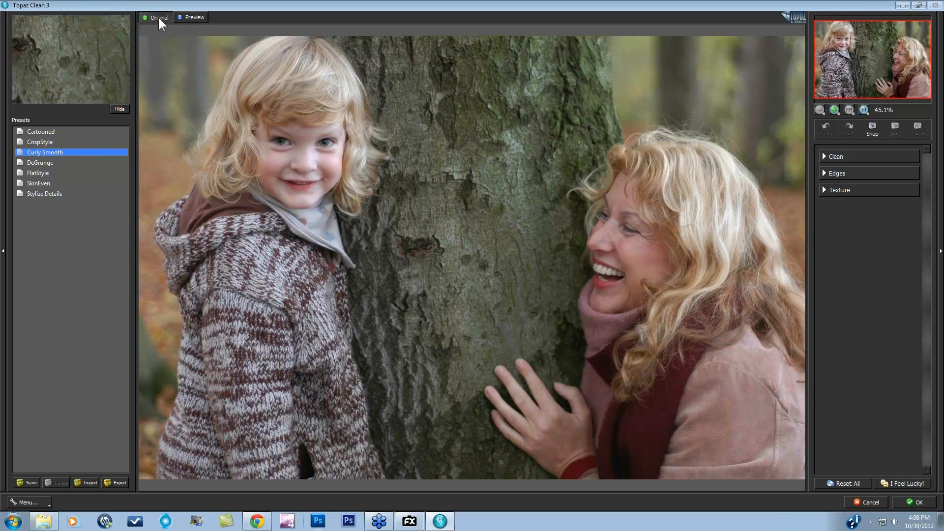
{"action": "left_click", "coordinate": [196, 22]}
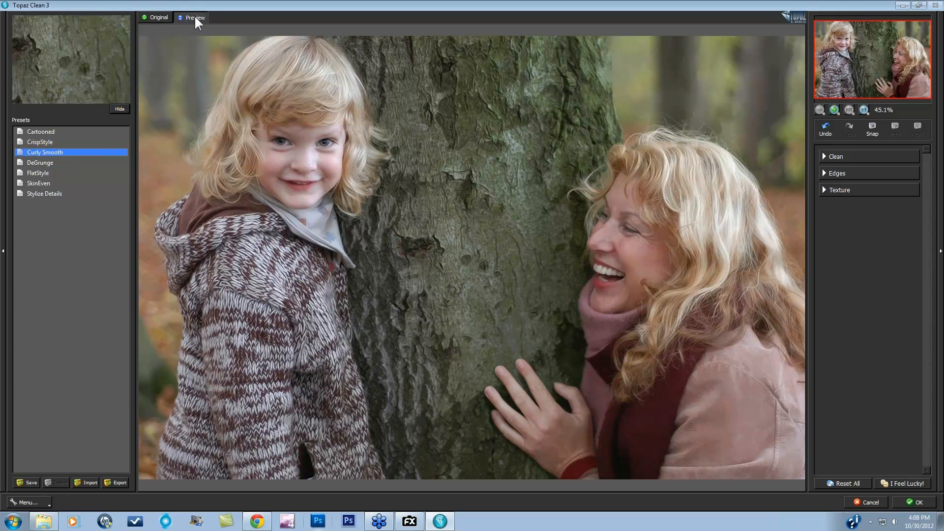
{"action": "left_click_drag", "start_coordinate": [449, 189], "coordinate": [479, 209]}
{"action": "left_click", "coordinate": [835, 107]}
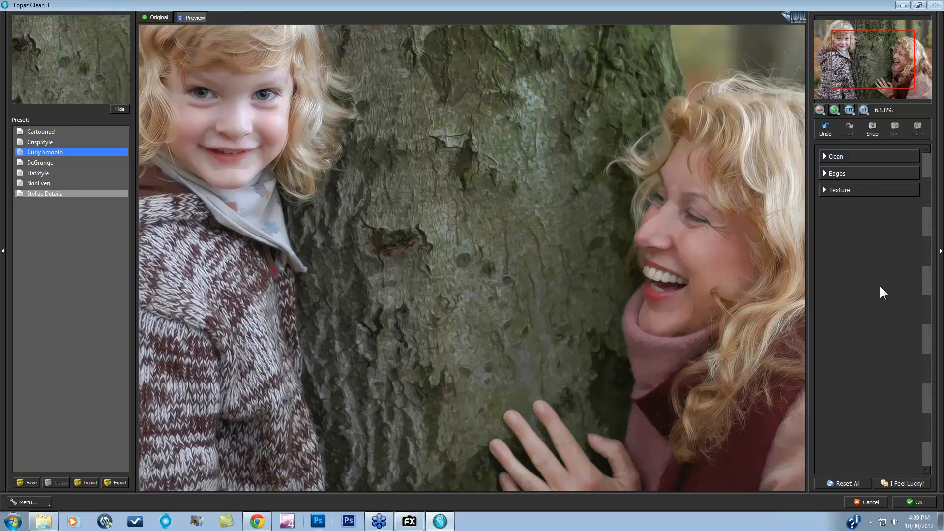
{"action": "left_click", "coordinate": [853, 481]}
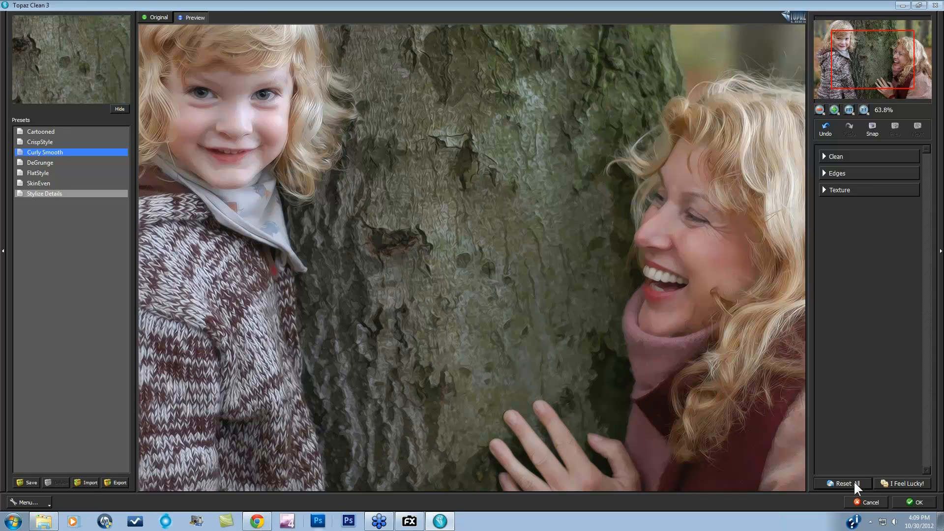
Apply the SkinEven preset and compare the smoothed skin on the woman's face with the original at 100%.
{"action": "left_click", "coordinate": [863, 109]}
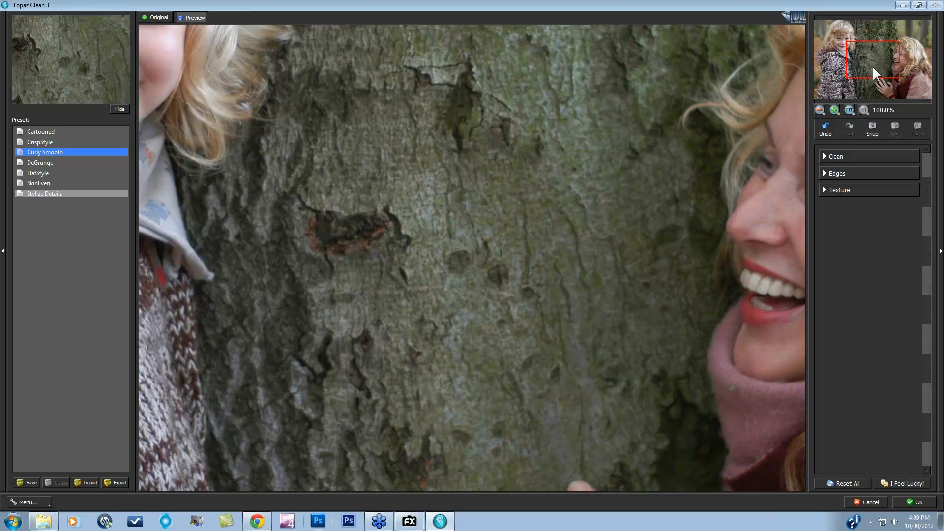
{"action": "left_click_drag", "start_coordinate": [872, 66], "coordinate": [886, 64]}
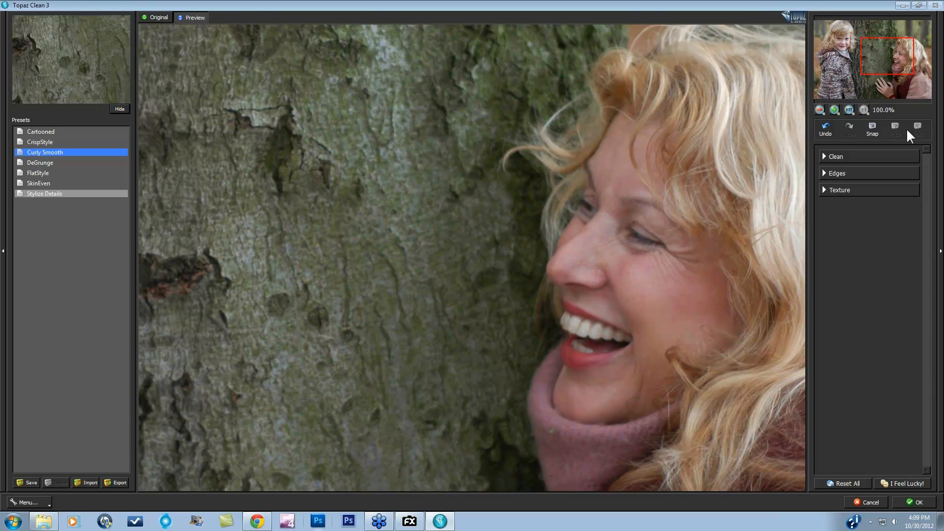
{"action": "left_click", "coordinate": [849, 109]}
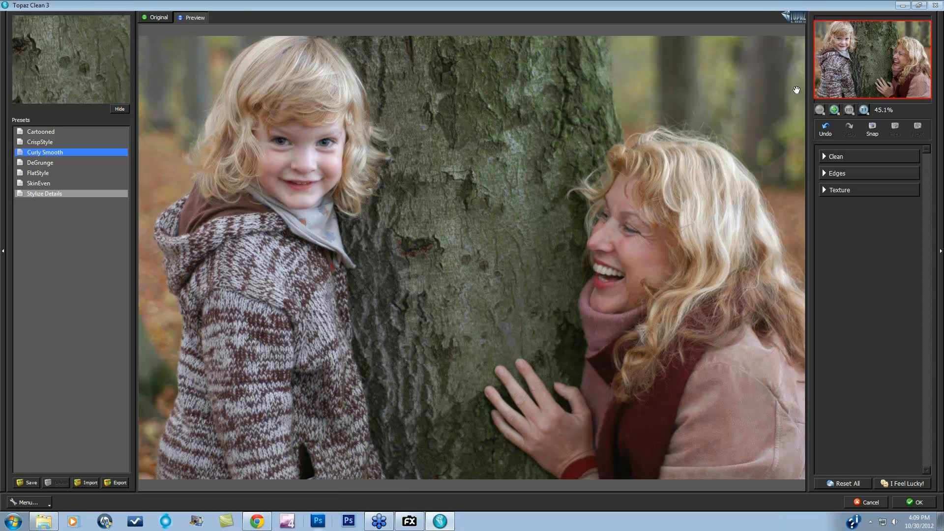
{"action": "left_click", "coordinate": [863, 109]}
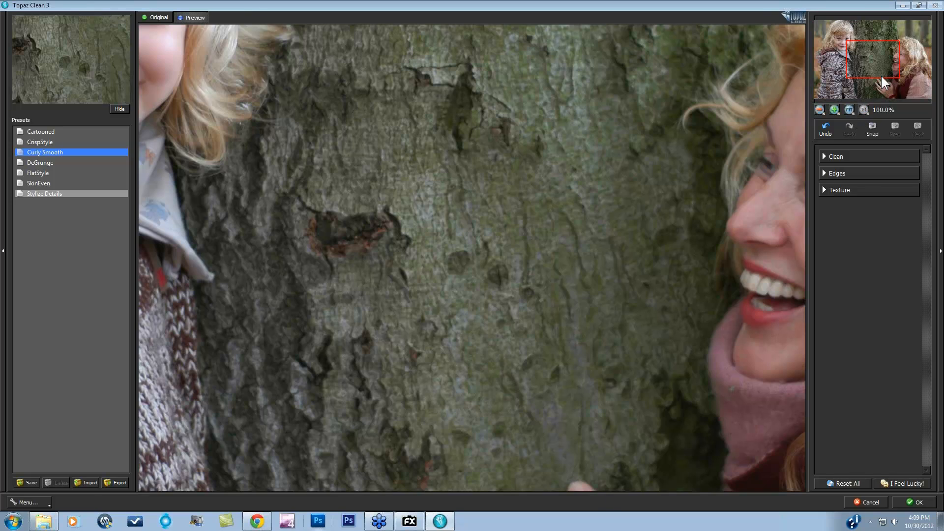
{"action": "left_click_drag", "start_coordinate": [880, 75], "coordinate": [917, 68]}
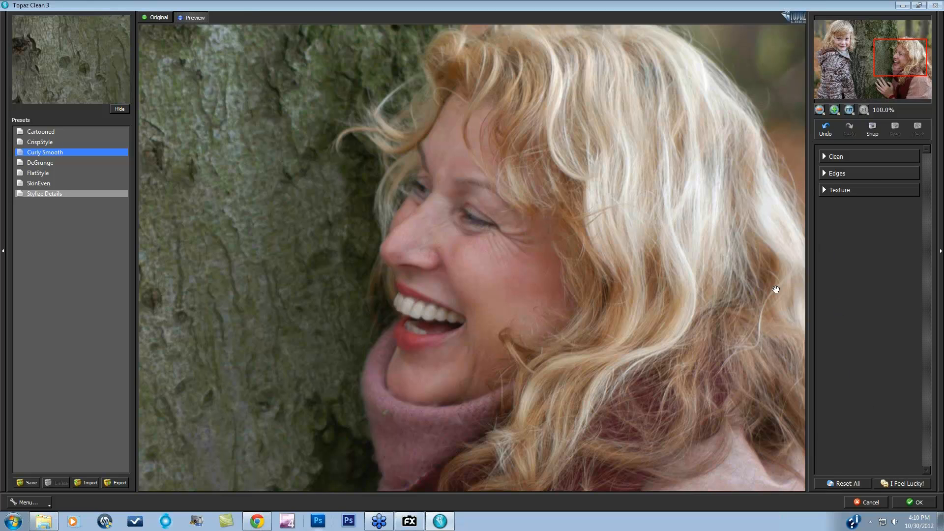
{"action": "left_click", "coordinate": [37, 183]}
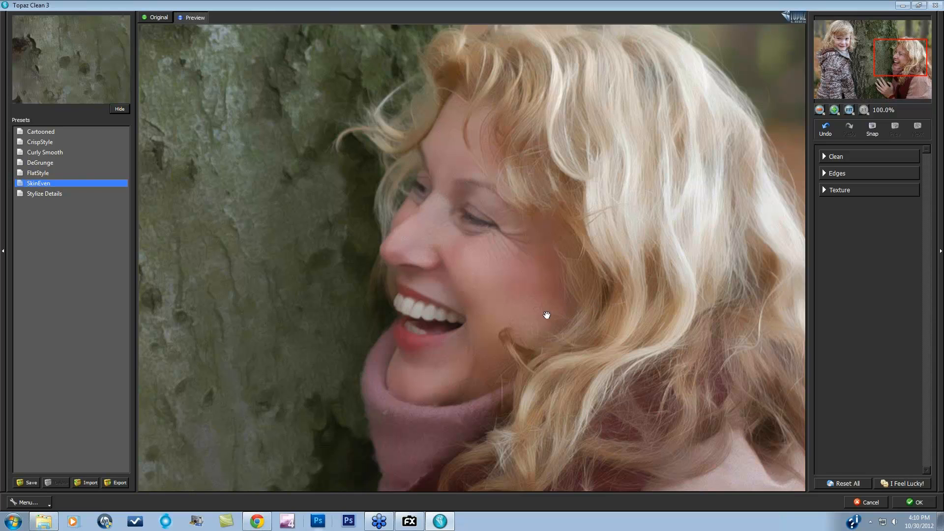
{"action": "key", "text": "space"}
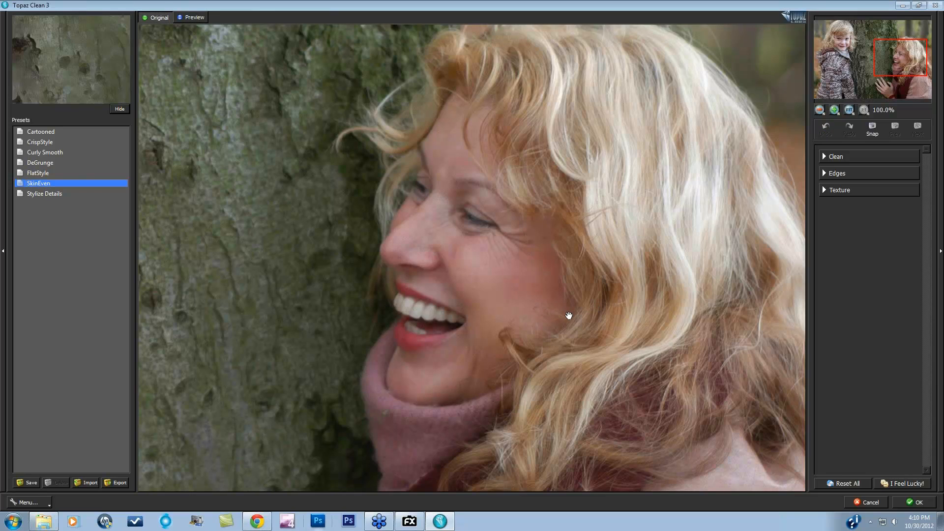
Compare the SkinEven preview with the original on the woman's cheek and mouth area.
{"action": "key", "text": "space"}
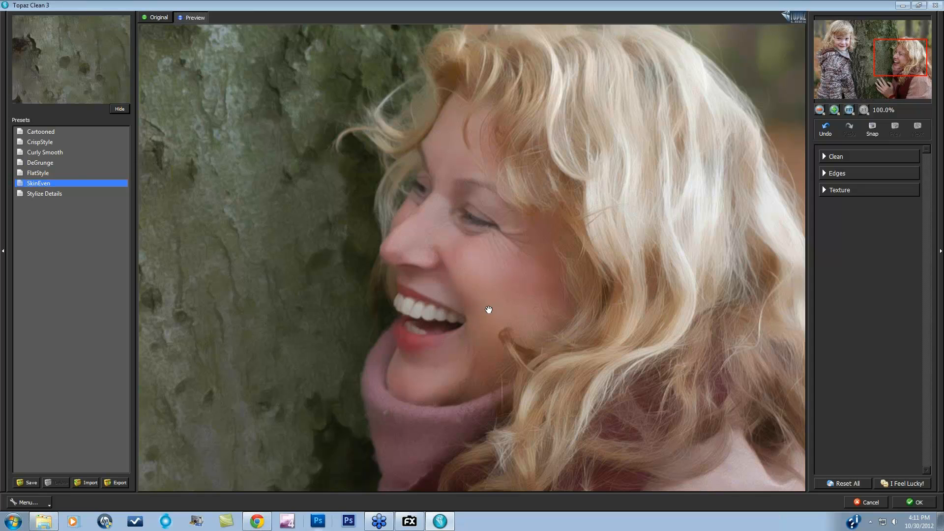
{"action": "left_click", "coordinate": [499, 297]}
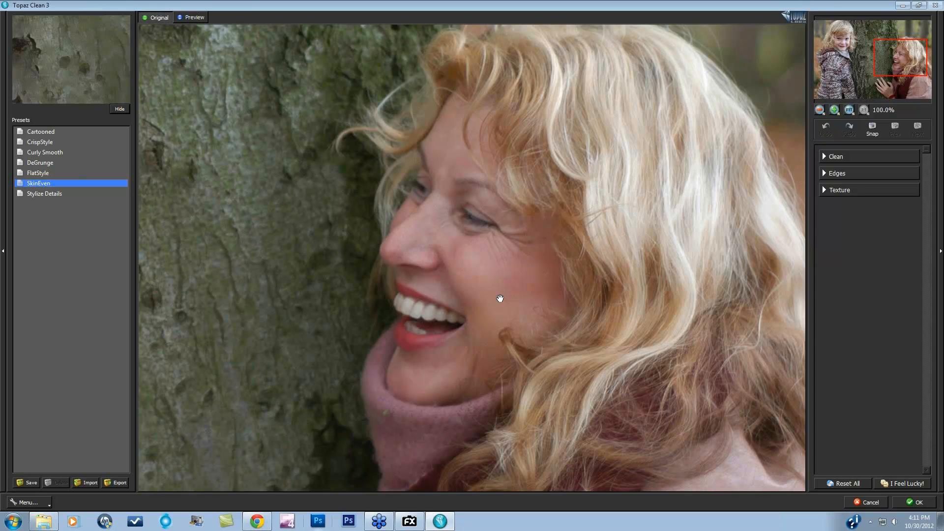
{"action": "left_click", "coordinate": [500, 298]}
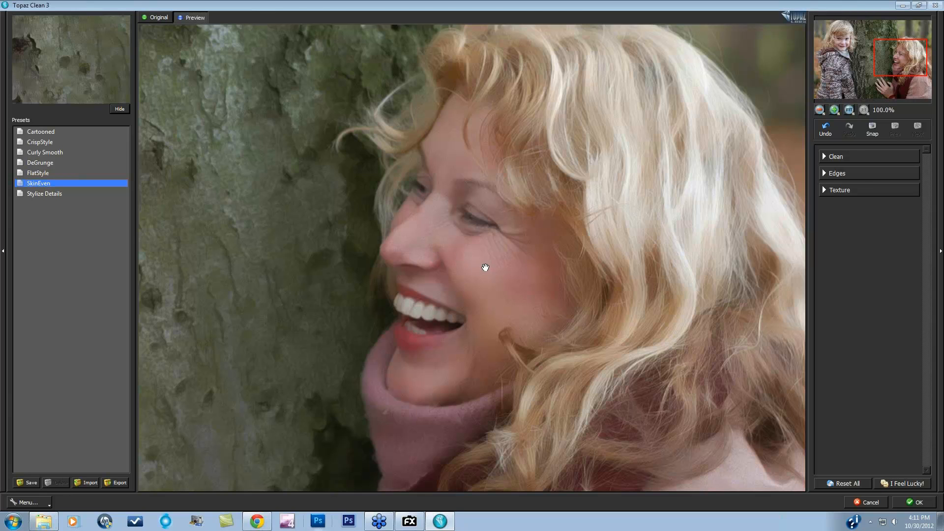
{"action": "left_click_drag", "start_coordinate": [527, 298], "coordinate": [491, 308]}
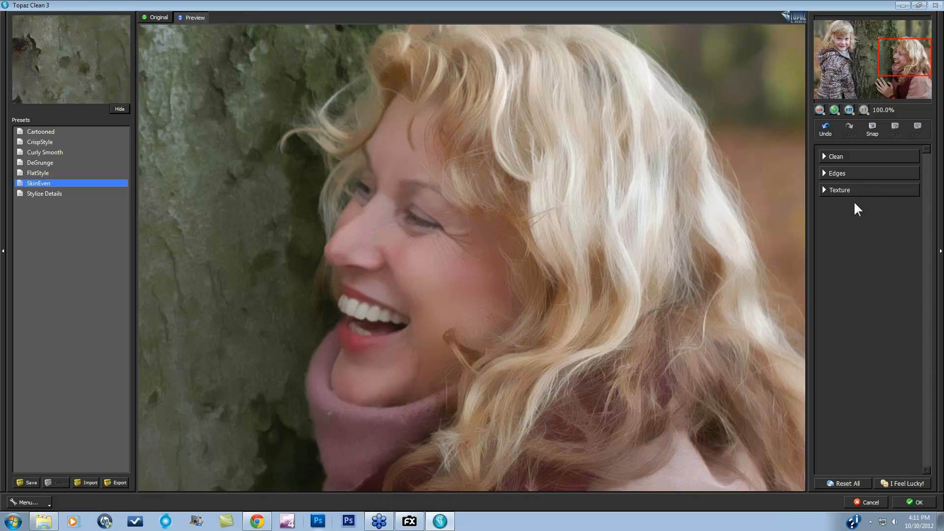
Try a Clean Strength of 1 and compare the woman's face with the original.
{"action": "left_click", "coordinate": [823, 154]}
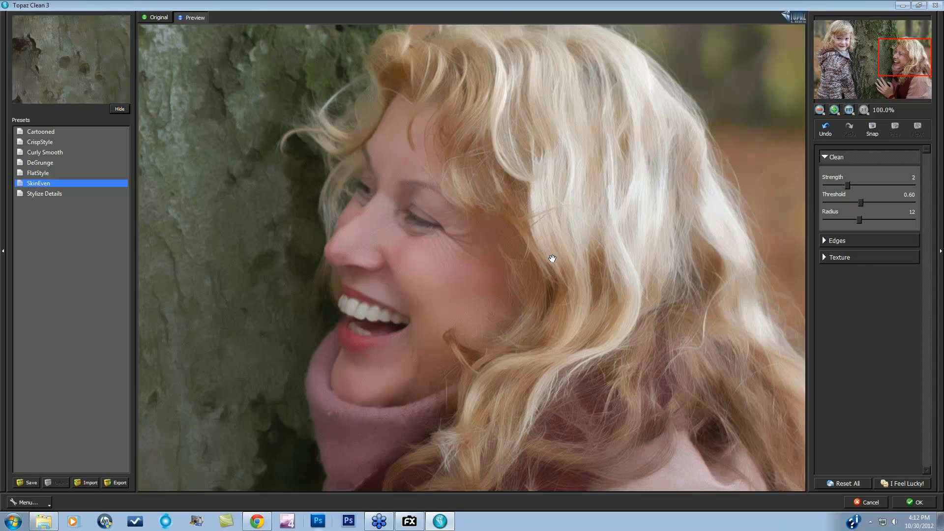
{"action": "left_click_drag", "start_coordinate": [552, 258], "coordinate": [619, 245]}
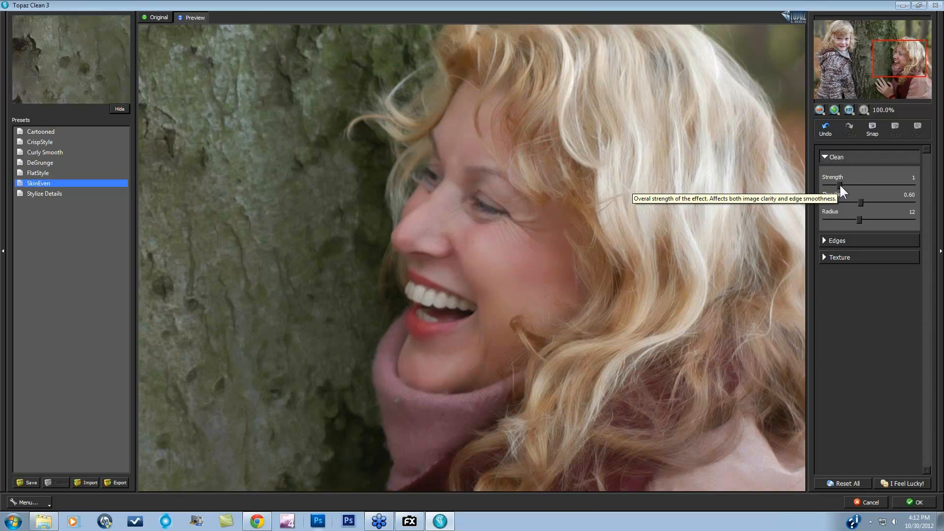
{"action": "left_click", "coordinate": [529, 291]}
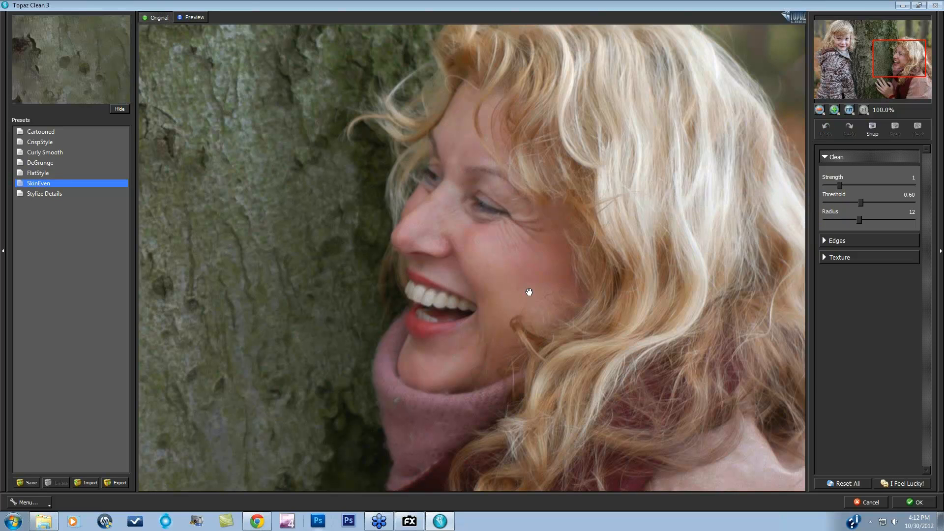
{"action": "left_click", "coordinate": [529, 291]}
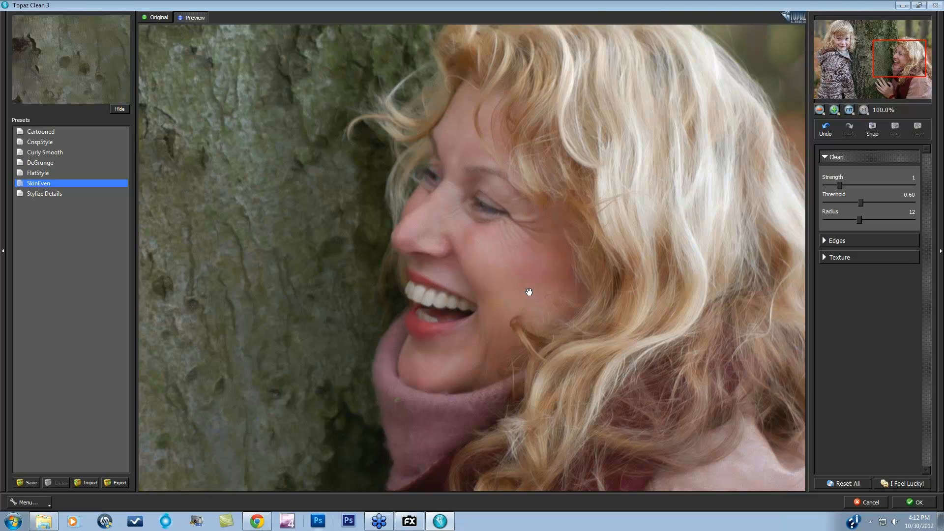
{"action": "left_click", "coordinate": [528, 291]}
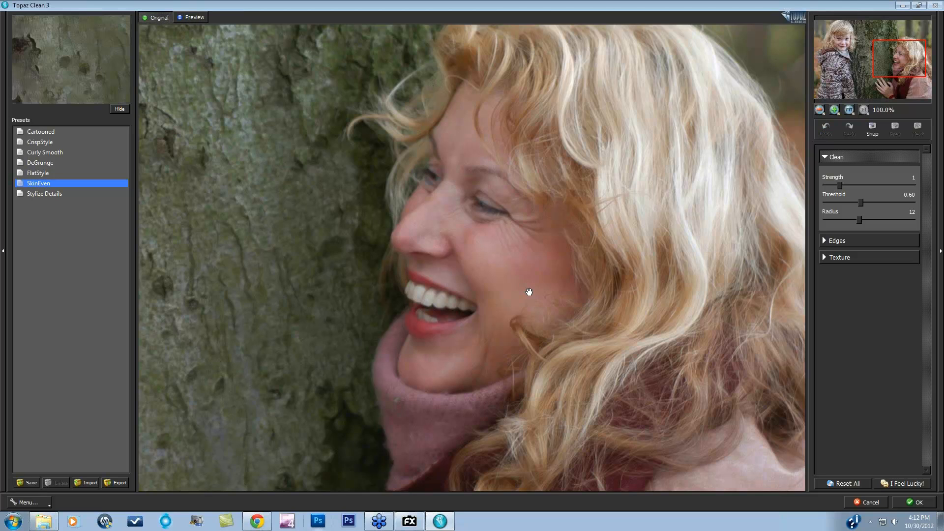
{"action": "left_click", "coordinate": [529, 292]}
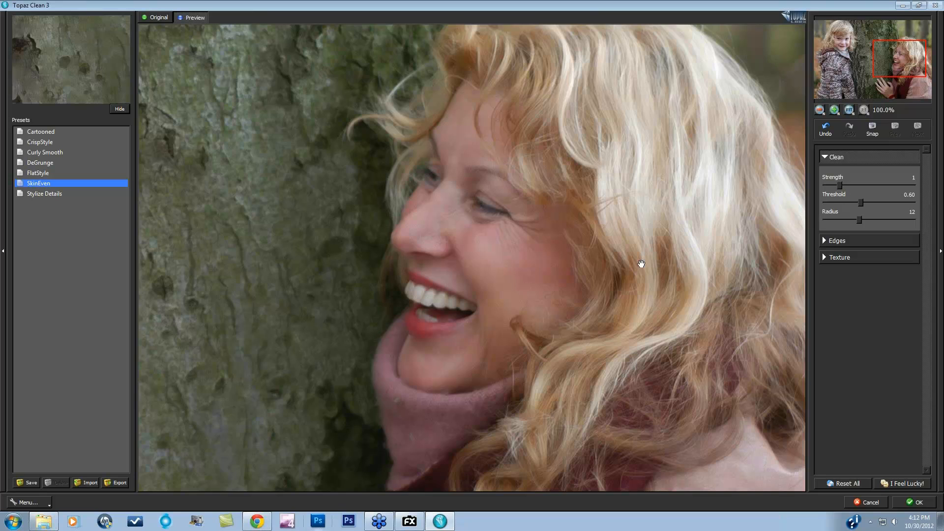
Set the Edges Accent to 4 and Sharpness to 2.65, and compare the result with the original.
{"action": "left_click", "coordinate": [824, 241]}
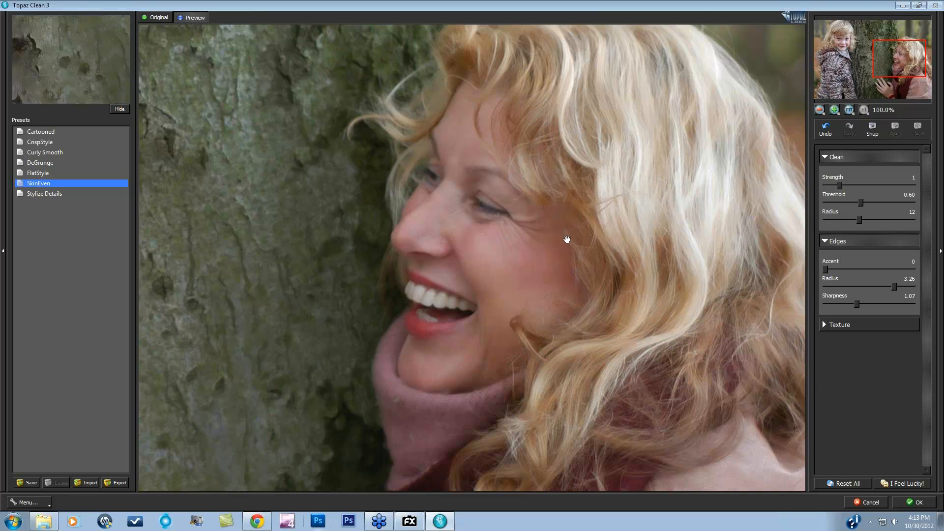
{"action": "left_click_drag", "start_coordinate": [825, 271], "coordinate": [901, 275]}
{"action": "left_click_drag", "start_coordinate": [856, 304], "coordinate": [904, 303]}
{"action": "left_click", "coordinate": [588, 279]}
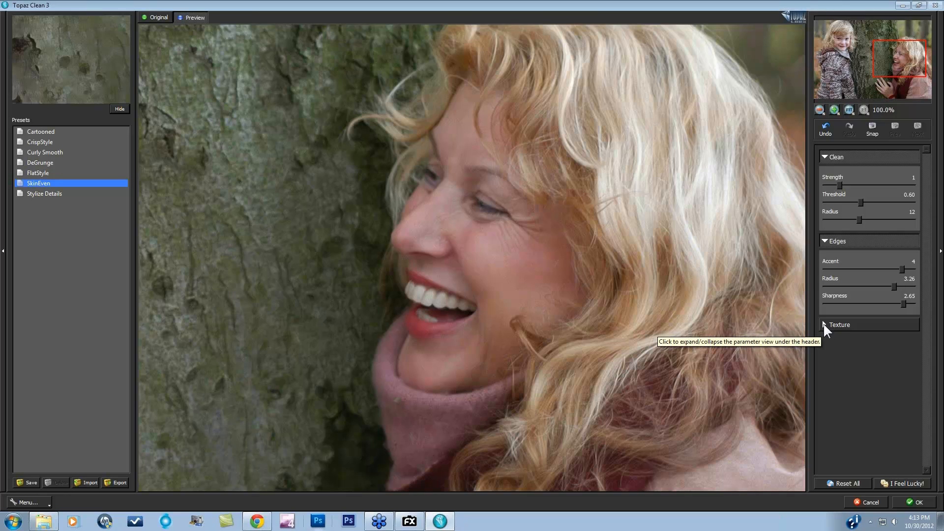
Collapse the Edges settings and try texture Size values of 4.12 and 2.04.
{"action": "left_click", "coordinate": [824, 324]}
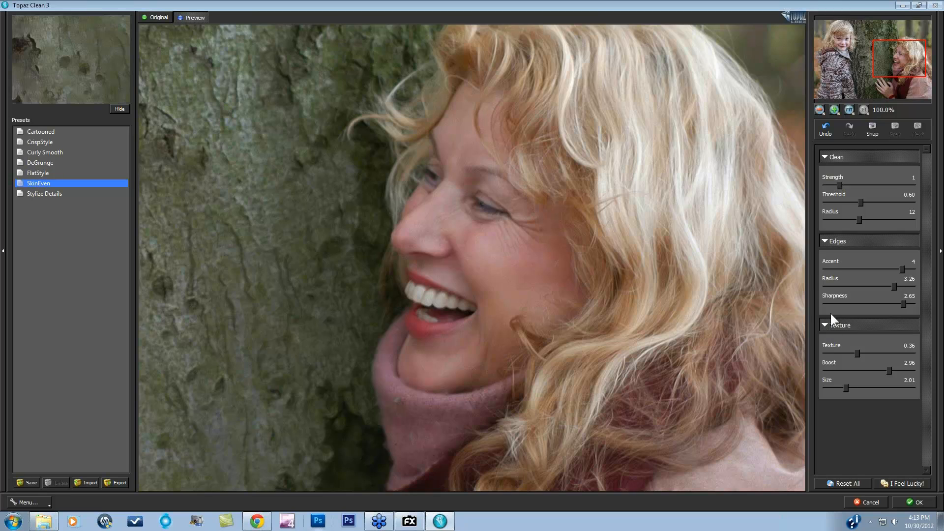
{"action": "left_click", "coordinate": [825, 241]}
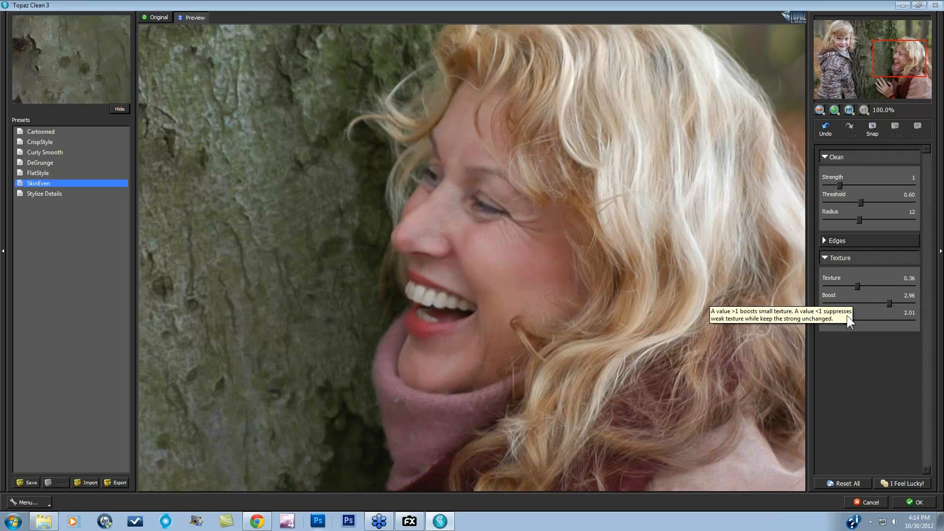
{"action": "left_click_drag", "start_coordinate": [845, 320], "coordinate": [888, 320]}
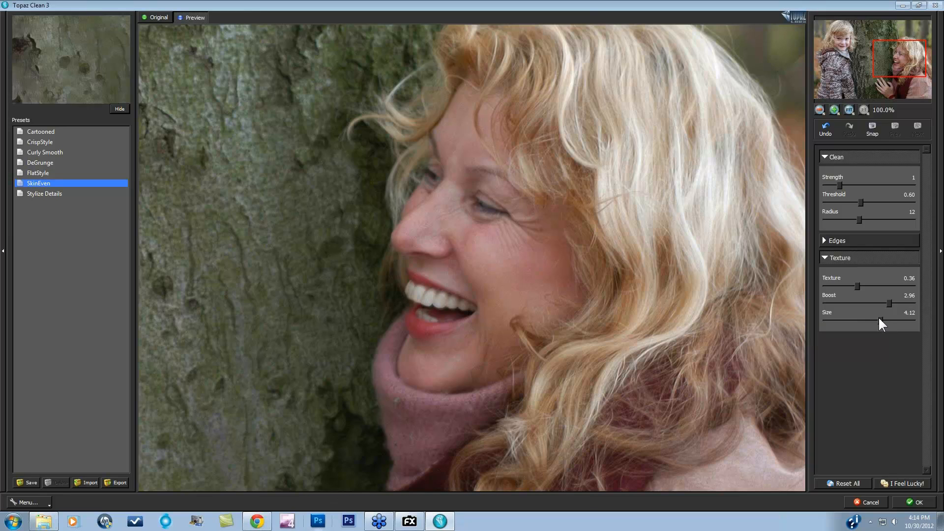
{"action": "left_click_drag", "start_coordinate": [832, 321], "coordinate": [831, 320]}
{"action": "left_click_drag", "start_coordinate": [831, 319], "coordinate": [845, 320]}
Set the Clean Strength to 2 and compare the woman's face with the original.
{"action": "left_click_drag", "start_coordinate": [847, 185], "coordinate": [850, 185]}
{"action": "left_click", "coordinate": [588, 283]}
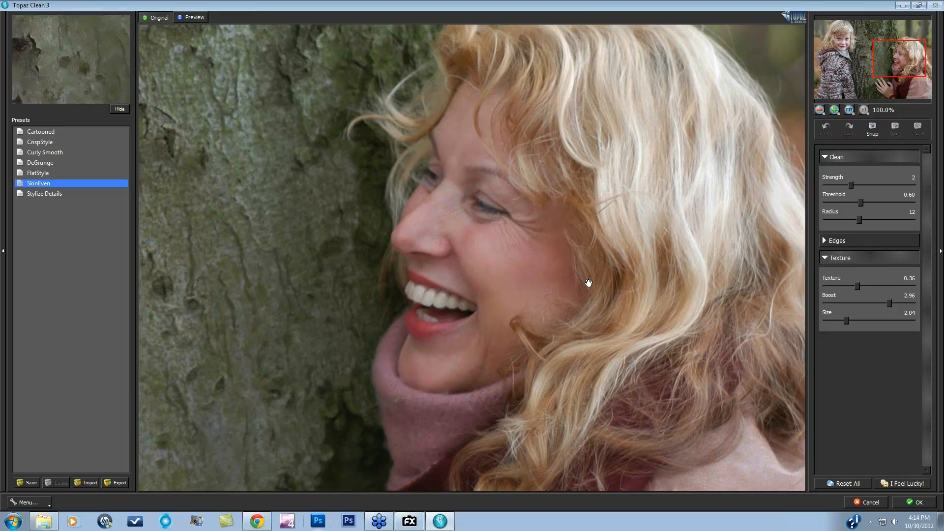
{"action": "left_click", "coordinate": [588, 283]}
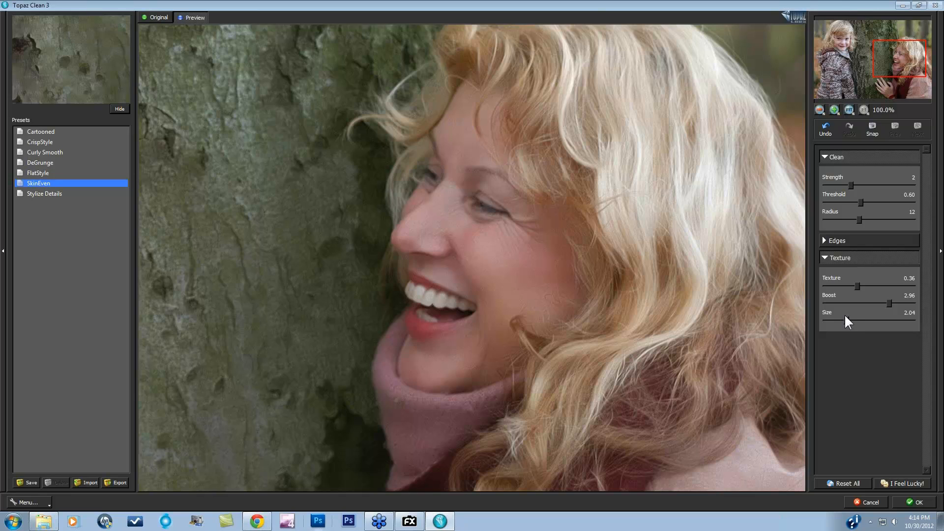
Try texture Size values of 3.98 and 1.12, then set the Size to 3.92 and the Boost to 2.19.
{"action": "left_click_drag", "start_coordinate": [842, 318], "coordinate": [869, 316]}
{"action": "left_click_drag", "start_coordinate": [870, 318], "coordinate": [877, 316]}
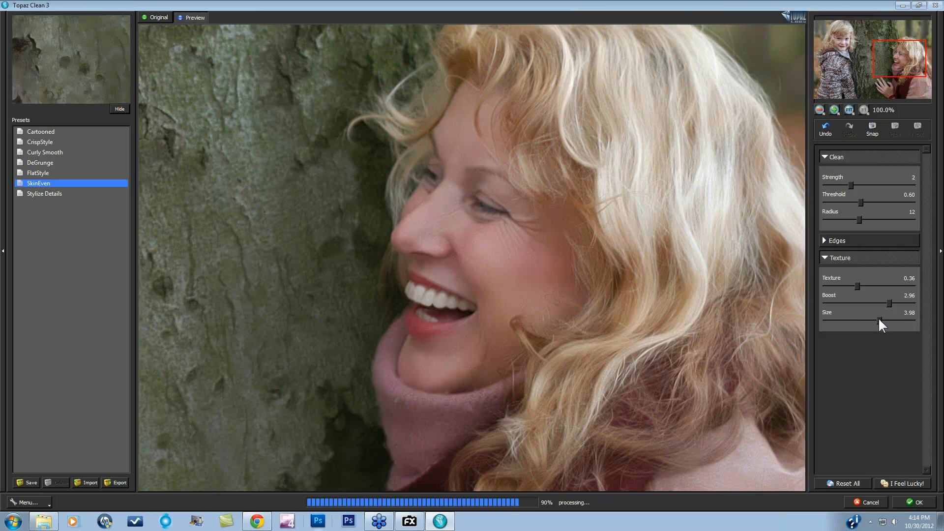
{"action": "left_click_drag", "start_coordinate": [882, 320], "coordinate": [831, 317]}
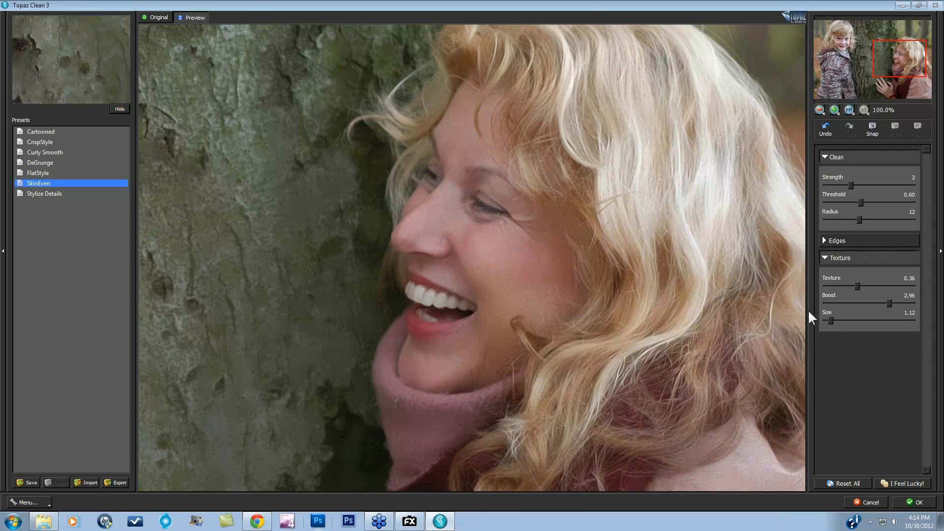
{"action": "left_click_drag", "start_coordinate": [855, 317], "coordinate": [876, 318]}
{"action": "left_click_drag", "start_coordinate": [876, 303], "coordinate": [854, 287]}
{"action": "left_click_drag", "start_coordinate": [856, 287], "coordinate": [857, 288]}
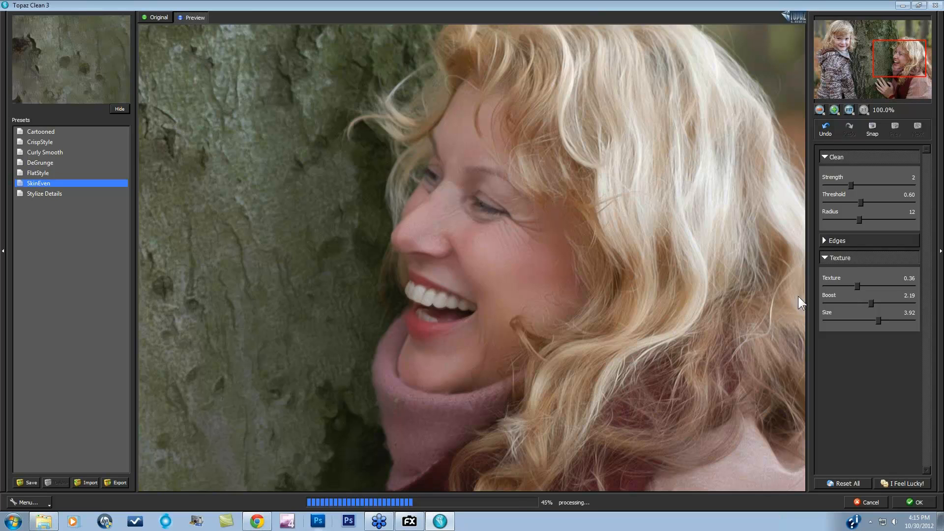
Compare the preview with the original on the woman's and the child's faces, then apply the Clean effect to the layer.
{"action": "left_click", "coordinate": [571, 283]}
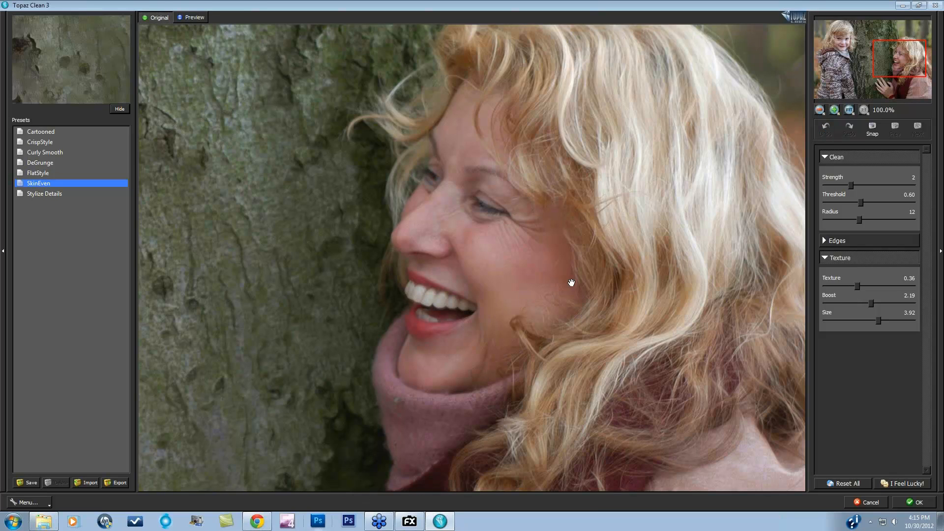
{"action": "left_click", "coordinate": [572, 297]}
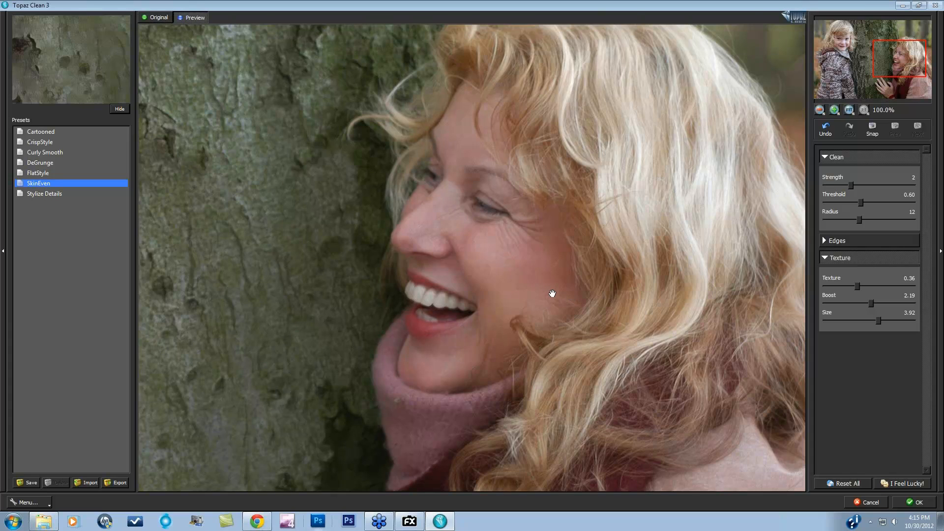
{"action": "left_click", "coordinate": [562, 328]}
{"action": "left_click", "coordinate": [476, 286]}
{"action": "left_click_drag", "start_coordinate": [211, 319], "coordinate": [896, 511]}
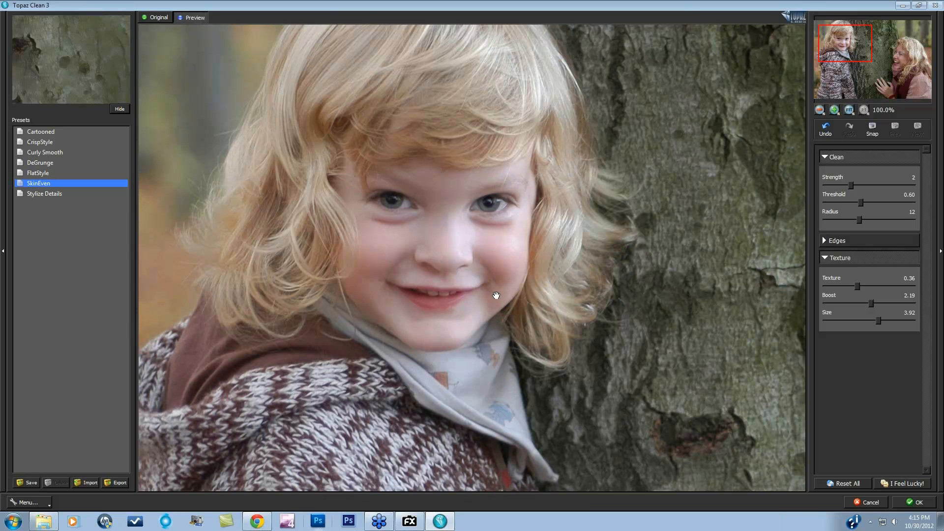
{"action": "left_click", "coordinate": [500, 278]}
{"action": "left_click", "coordinate": [912, 502]}
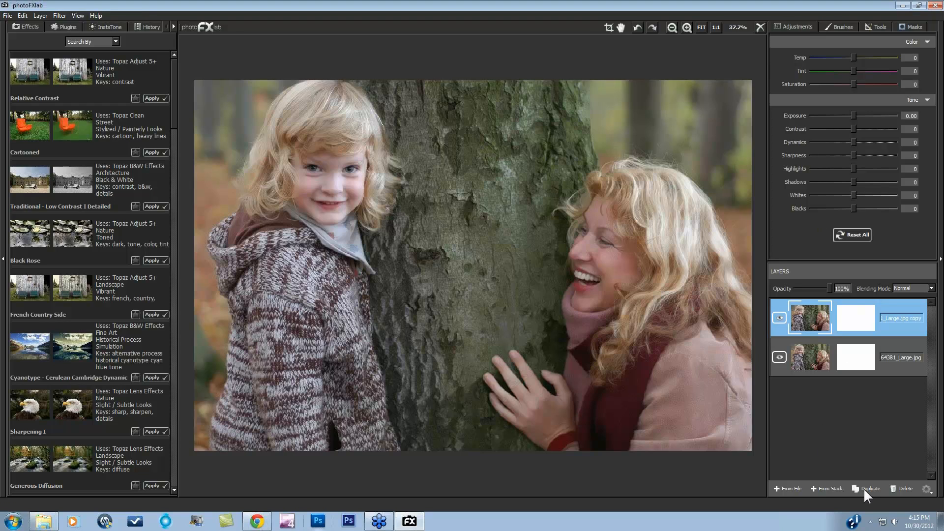
Create a stamped layer from the stack and check it on the woman's face at 100% by toggling its visibility.
{"action": "left_click", "coordinate": [827, 487]}
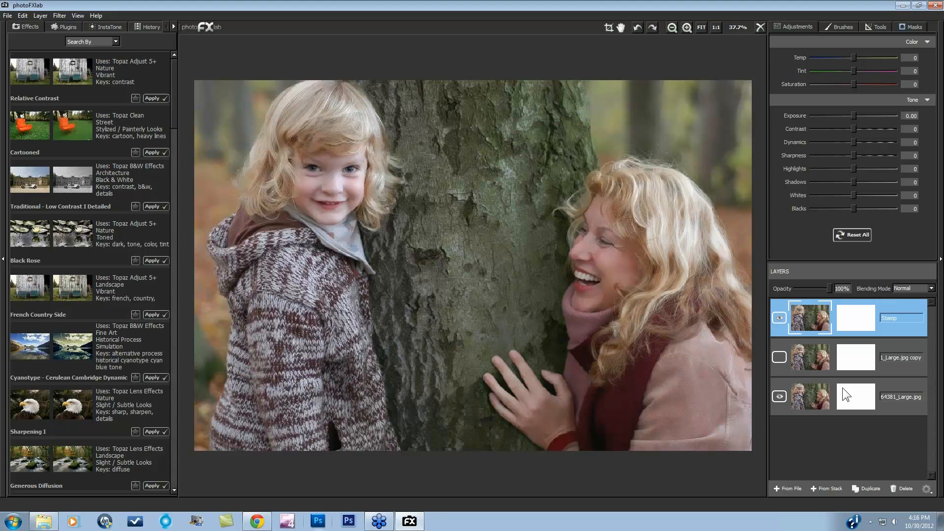
{"action": "key", "text": "ctrl+plus"}
{"action": "key", "text": "ctrl+plus"}
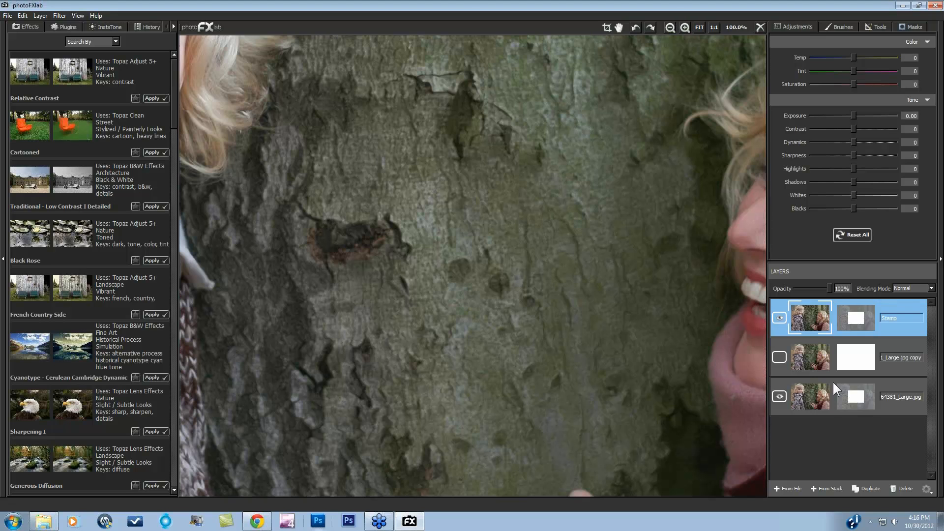
{"action": "left_click_drag", "start_coordinate": [602, 246], "coordinate": [376, 246]}
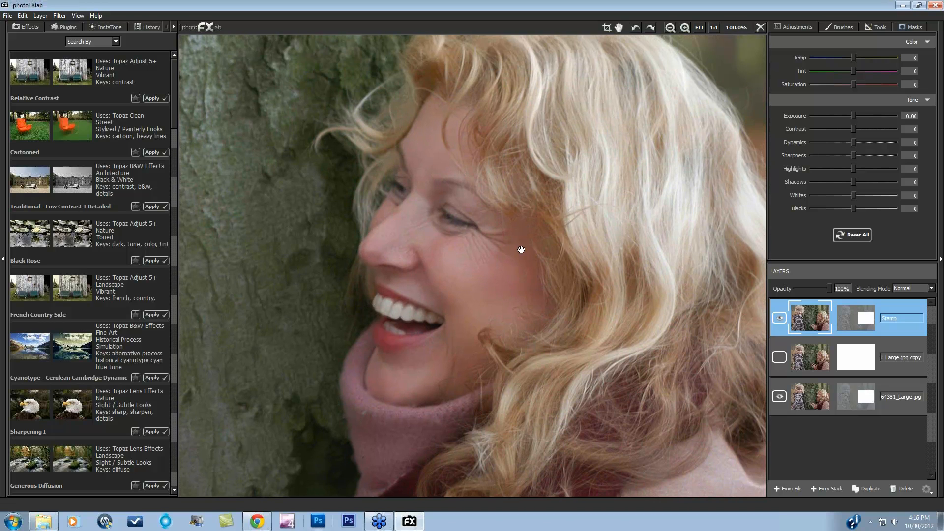
{"action": "left_click", "coordinate": [779, 318]}
Invert the Stamp layer's mask and paint over the woman's facial skin with brush value 201, size 0.09 and hardness 0.08.
{"action": "left_click", "coordinate": [913, 29]}
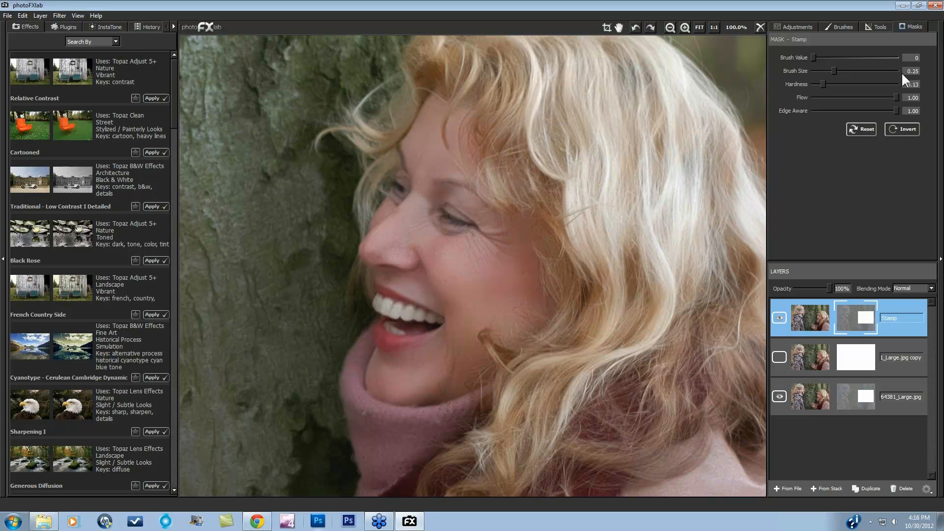
{"action": "left_click", "coordinate": [904, 134]}
{"action": "mouse_move", "coordinate": [813, 57]}
{"action": "left_mouse_down"}
{"action": "mouse_move", "coordinate": [886, 58]}
{"action": "mouse_move", "coordinate": [878, 58]}
{"action": "left_mouse_up"}
{"action": "mouse_move", "coordinate": [831, 71]}
{"action": "left_mouse_down"}
{"action": "mouse_move", "coordinate": [819, 71]}
{"action": "mouse_move", "coordinate": [820, 84]}
{"action": "left_mouse_up"}
{"action": "mouse_move", "coordinate": [436, 111]}
{"action": "left_mouse_down"}
{"action": "mouse_move", "coordinate": [427, 167]}
{"action": "mouse_move", "coordinate": [415, 170]}
{"action": "left_mouse_up"}
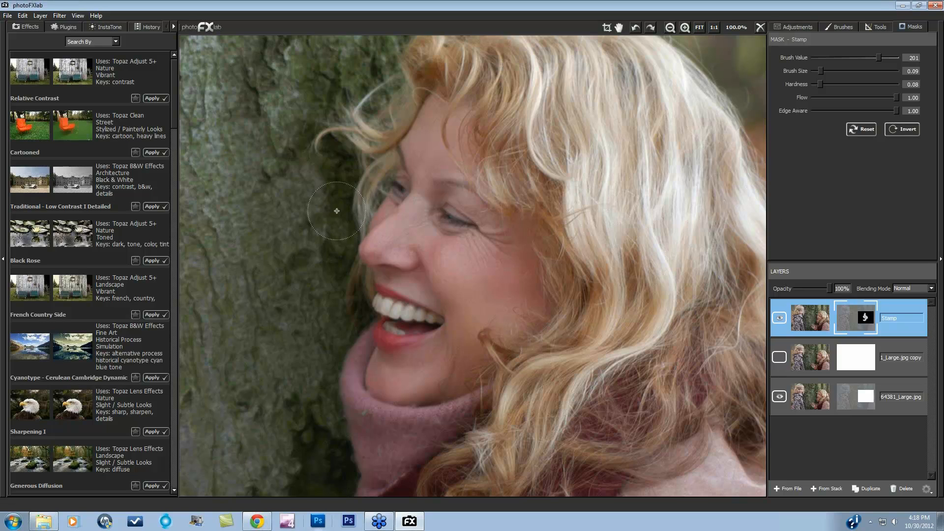
Paint the child's facial skin into the Stamp layer's mask with brush value 130, and compare the masked layer on and off.
{"action": "key", "text": "space"}
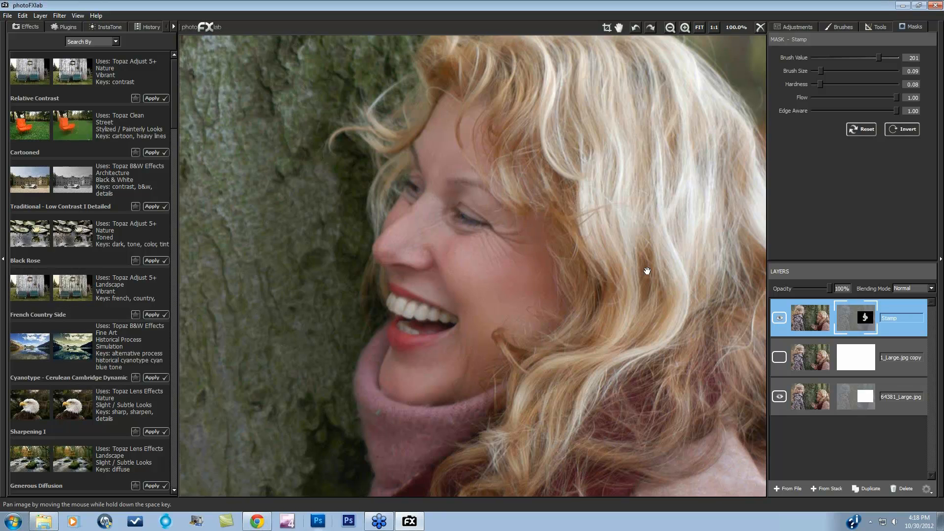
{"action": "left_click_drag", "start_coordinate": [647, 271], "coordinate": [742, 287]}
{"action": "mouse_move", "coordinate": [289, 121]}
{"action": "left_mouse_down"}
{"action": "mouse_move", "coordinate": [441, 212]}
{"action": "mouse_move", "coordinate": [515, 273]}
{"action": "mouse_move", "coordinate": [552, 334]}
{"action": "left_mouse_up"}
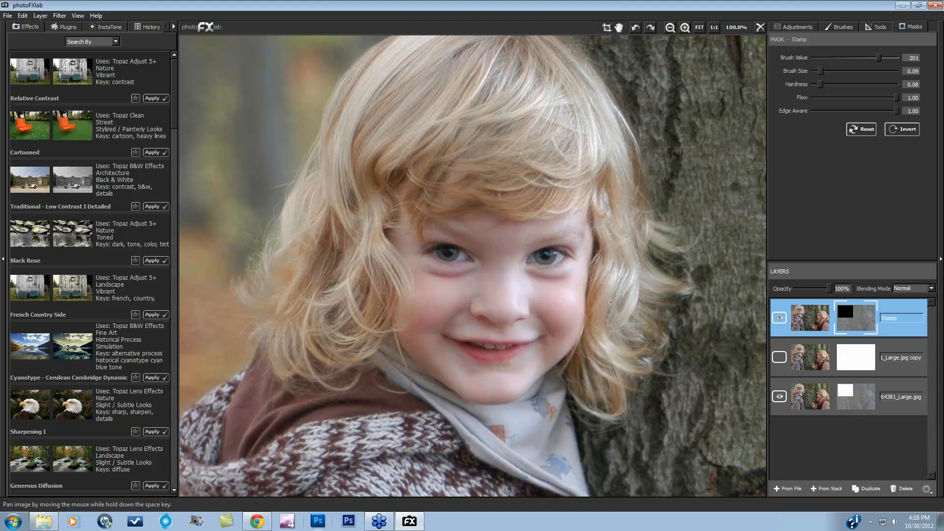
{"action": "left_click_drag", "start_coordinate": [877, 58], "coordinate": [873, 58]}
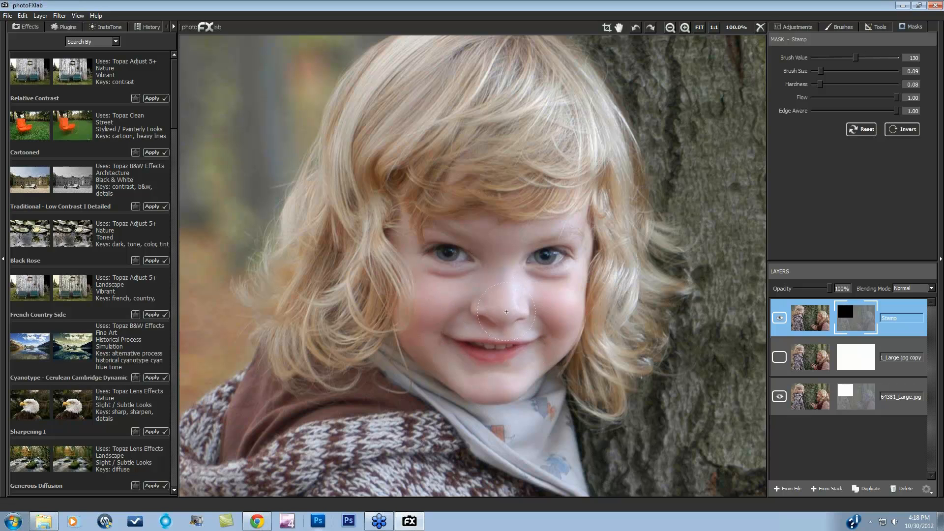
{"action": "left_click", "coordinate": [780, 317]}
{"action": "left_click", "coordinate": [699, 27]}
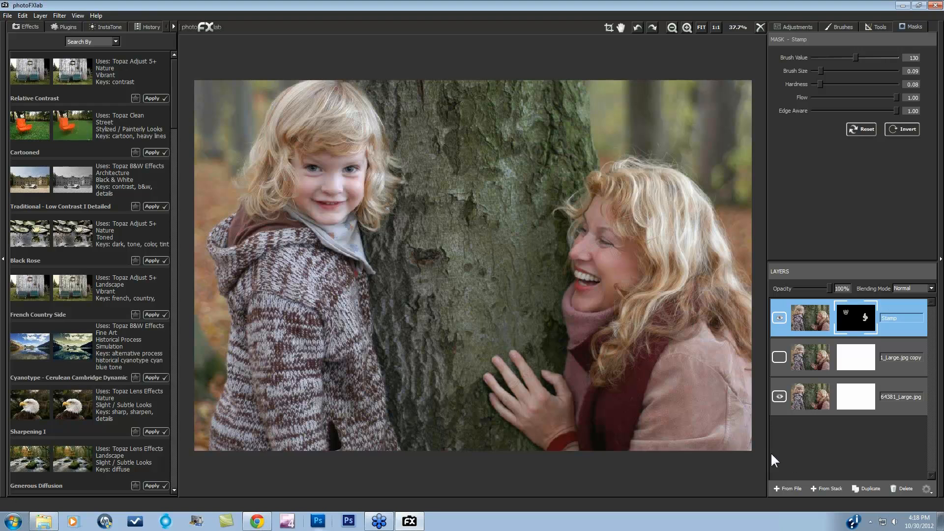
Create a second stamped layer from the stack and toggle its visibility to check the woman's face at 100%.
{"action": "left_click", "coordinate": [838, 490]}
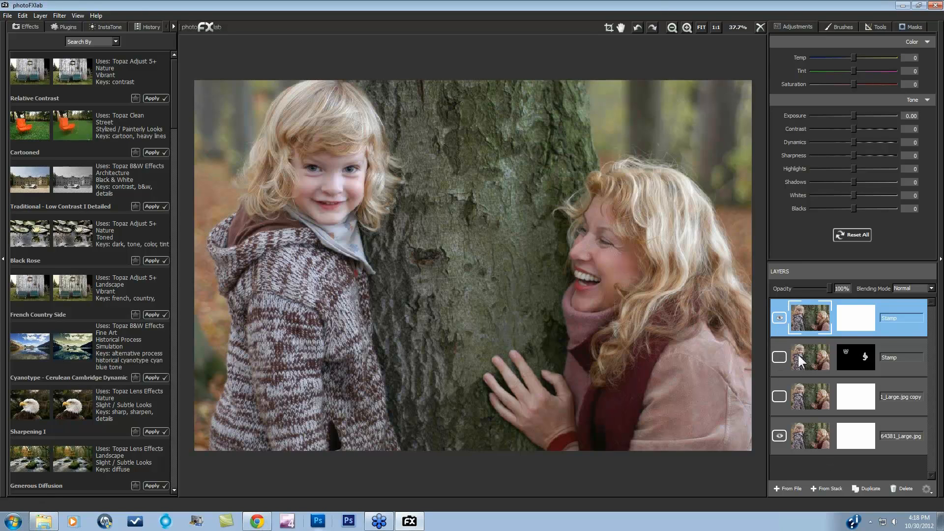
{"action": "left_click", "coordinate": [779, 318]}
{"action": "left_click", "coordinate": [716, 27]}
{"action": "left_click_drag", "start_coordinate": [725, 223], "coordinate": [459, 240]}
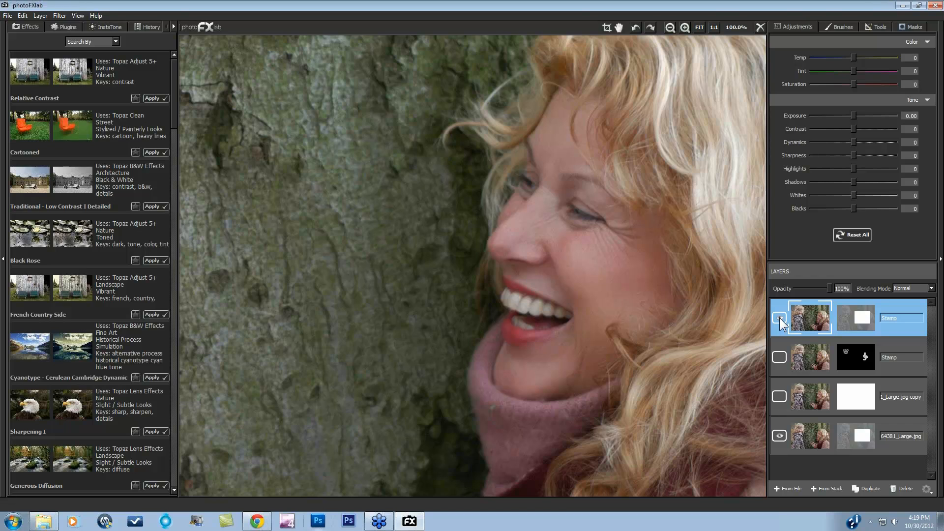
Show the top Stamp layer, open the image in Topaz Adjust 5, and reset all of the plugin's settings.
{"action": "left_click", "coordinate": [779, 317]}
{"action": "left_click", "coordinate": [698, 27]}
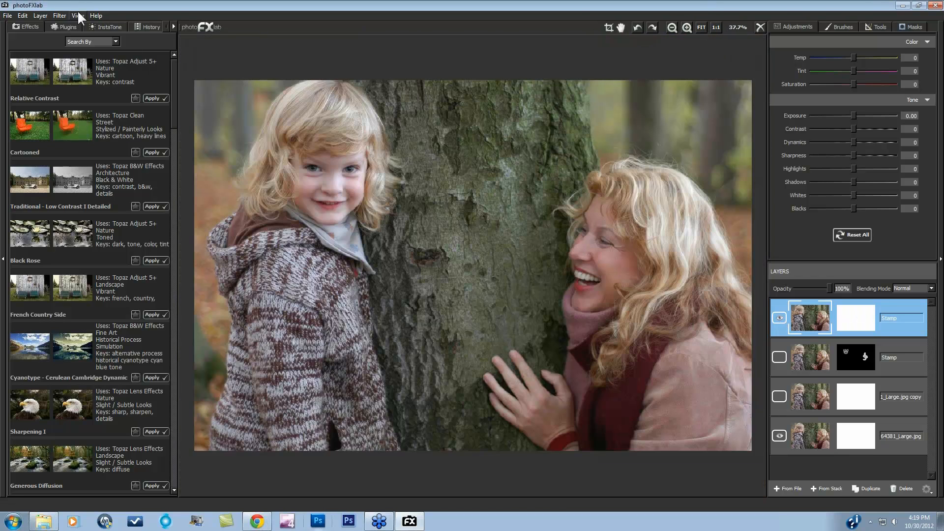
{"action": "left_click", "coordinate": [65, 28]}
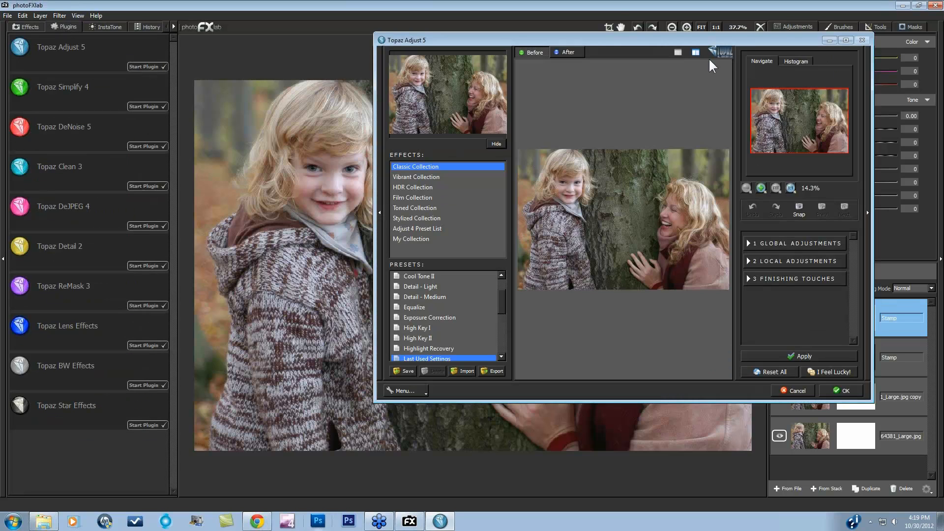
{"action": "left_click", "coordinate": [846, 39]}
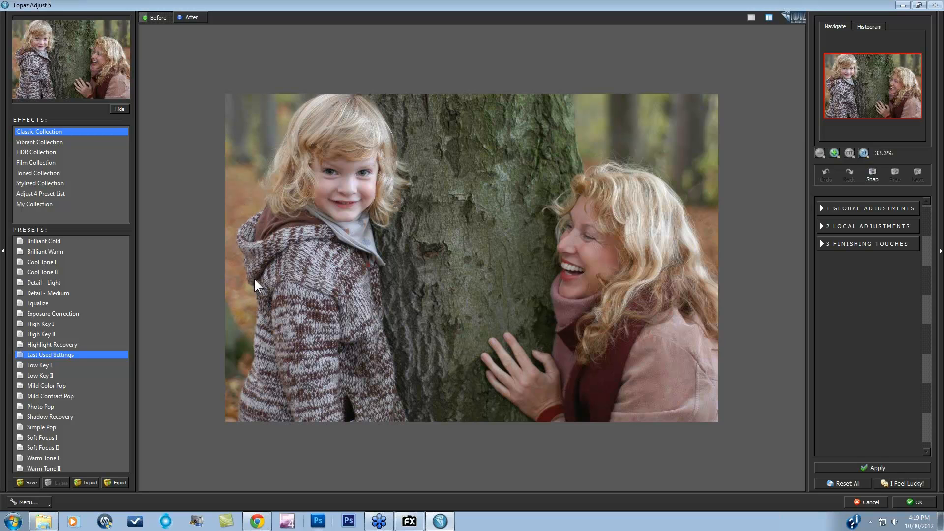
{"action": "left_click", "coordinate": [843, 483]}
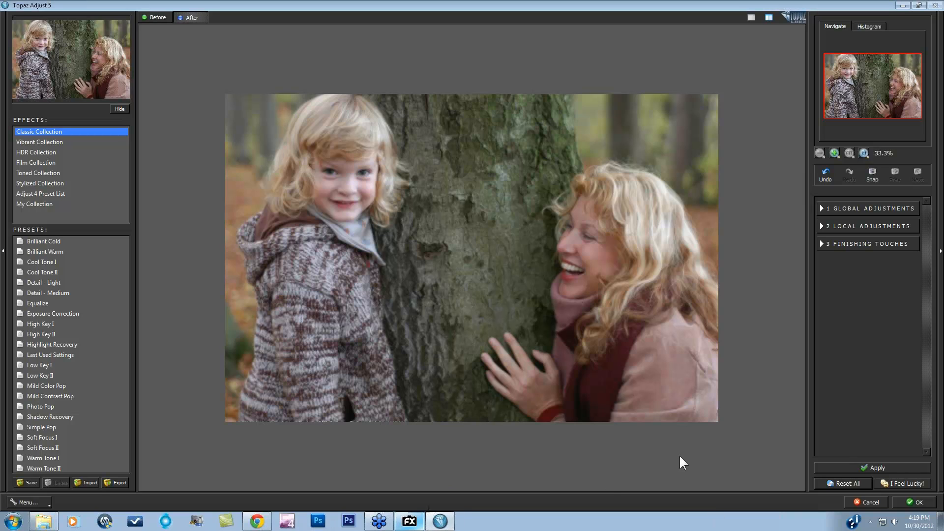
{"action": "left_click", "coordinate": [850, 483]}
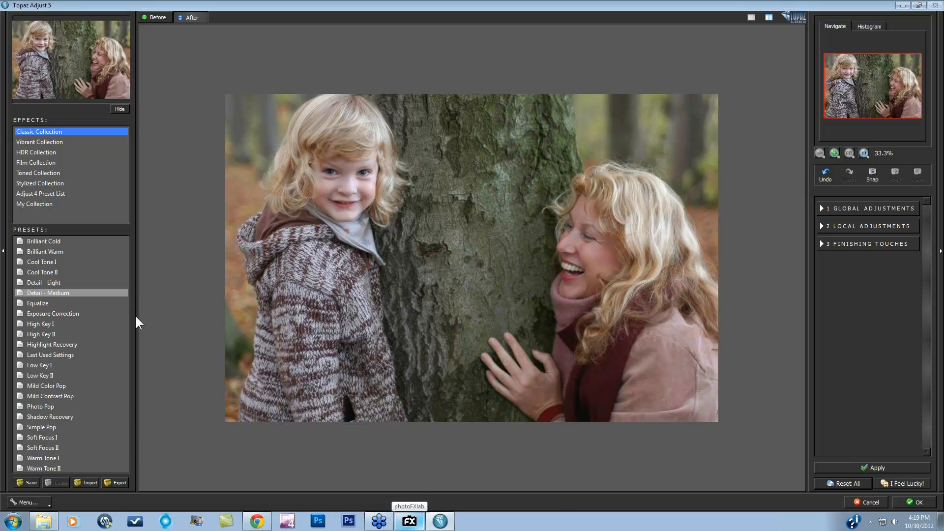
Try the Classic Collection's Brilliant Warm preset against the original, and the Vibrant Collection's Autumn preset.
{"action": "left_click", "coordinate": [46, 252]}
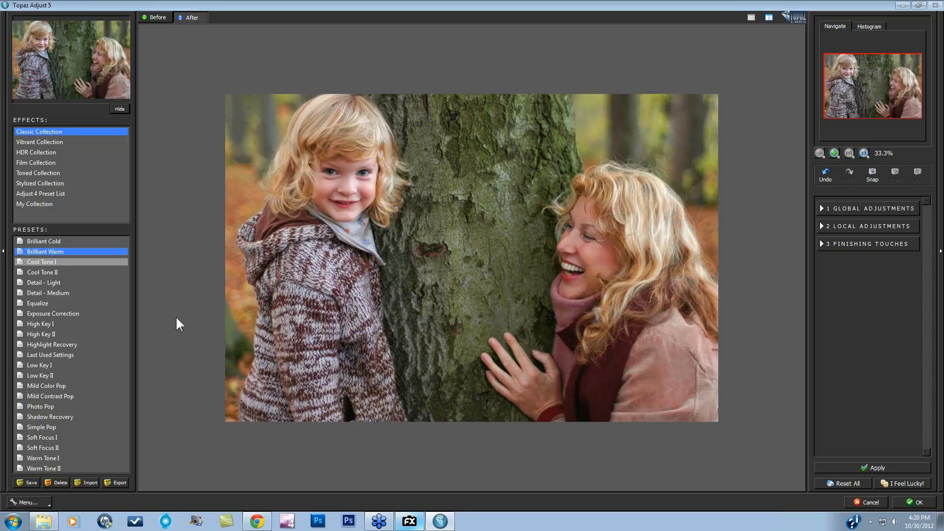
{"action": "key", "text": "space"}
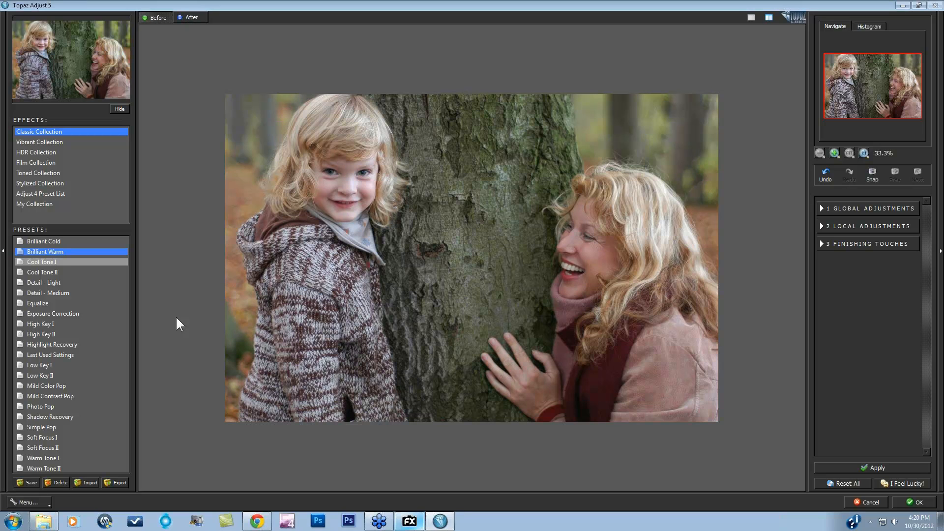
{"action": "key", "text": "space"}
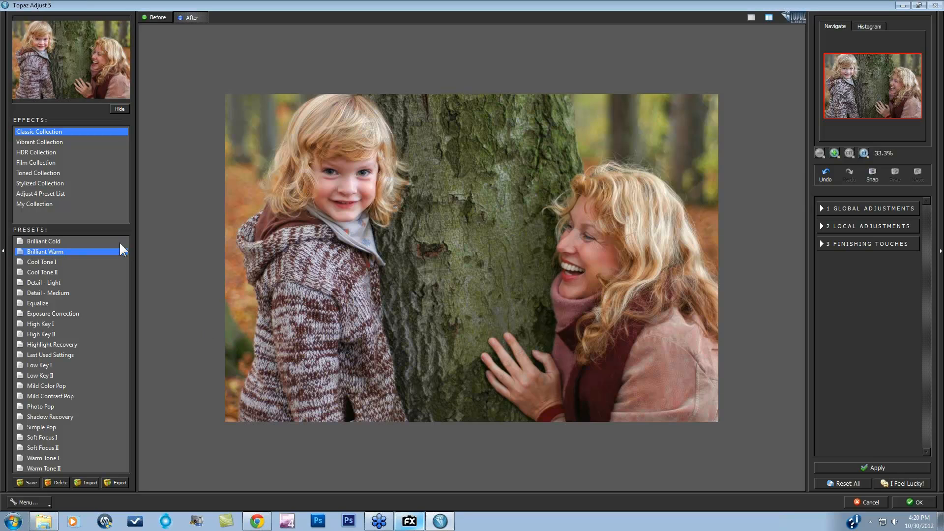
{"action": "left_click", "coordinate": [39, 141]}
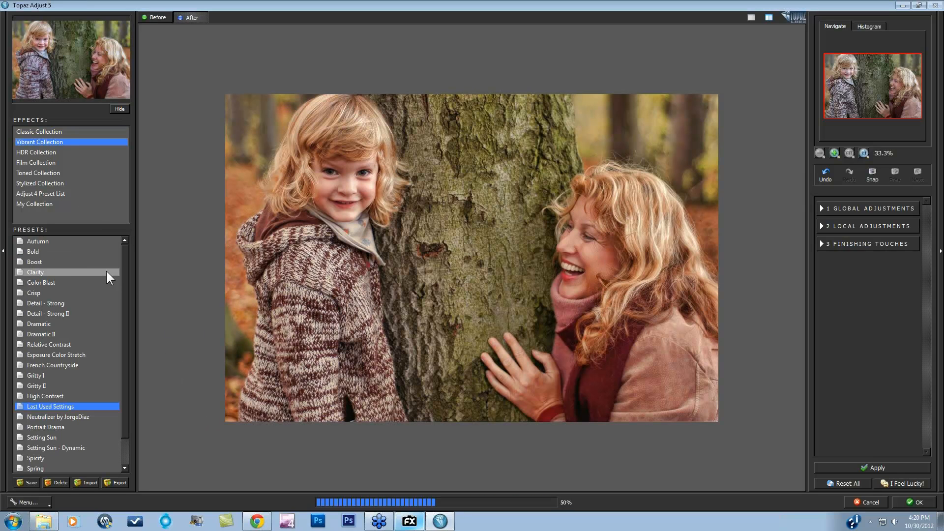
{"action": "left_click", "coordinate": [60, 241]}
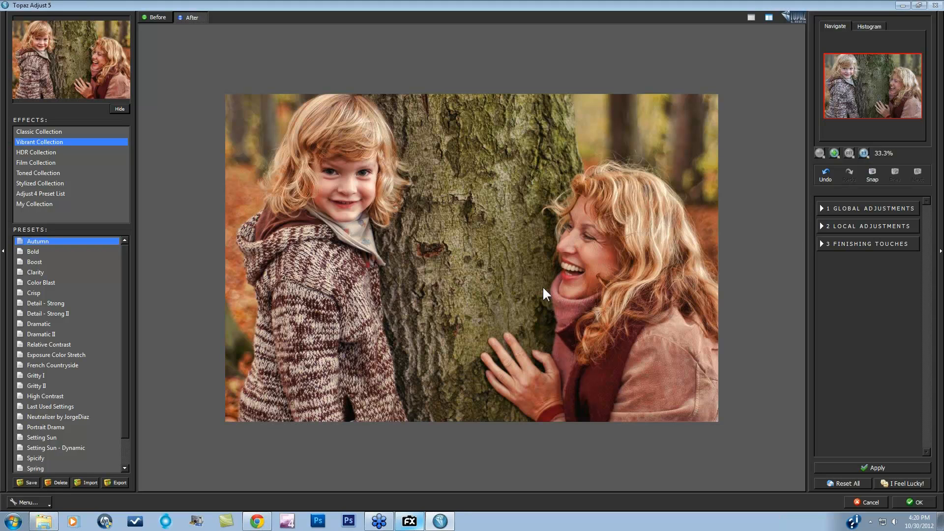
Turn on Process Details Independently for the Autumn look and set Adaptive Exposure to 0.26 with Regions at 11.
{"action": "left_click", "coordinate": [821, 209]}
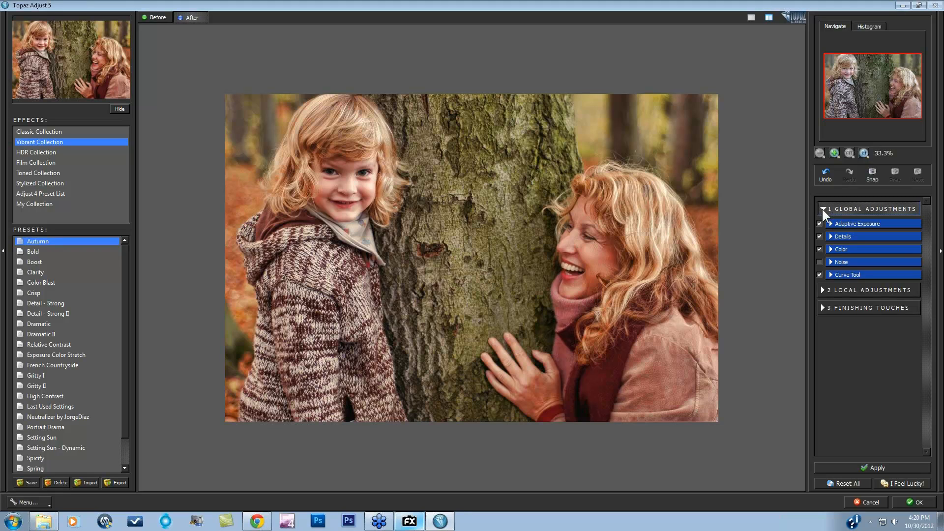
{"action": "left_click", "coordinate": [831, 237]}
{"action": "left_click", "coordinate": [819, 357]}
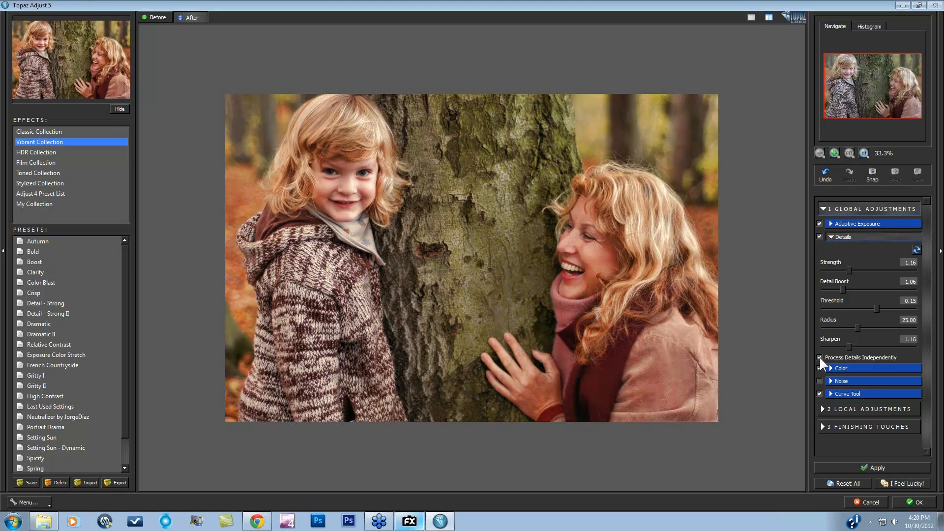
{"action": "left_click", "coordinate": [832, 224]}
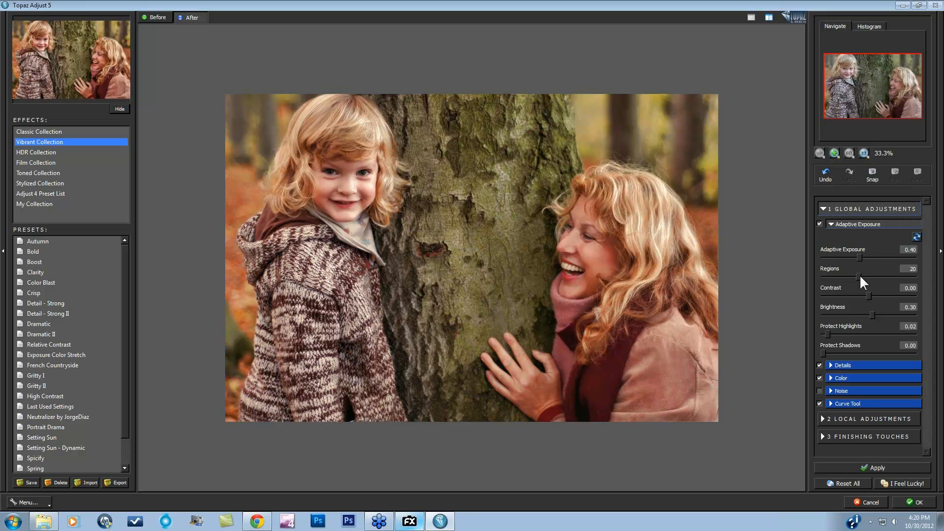
{"action": "left_click_drag", "start_coordinate": [841, 276], "coordinate": [844, 256]}
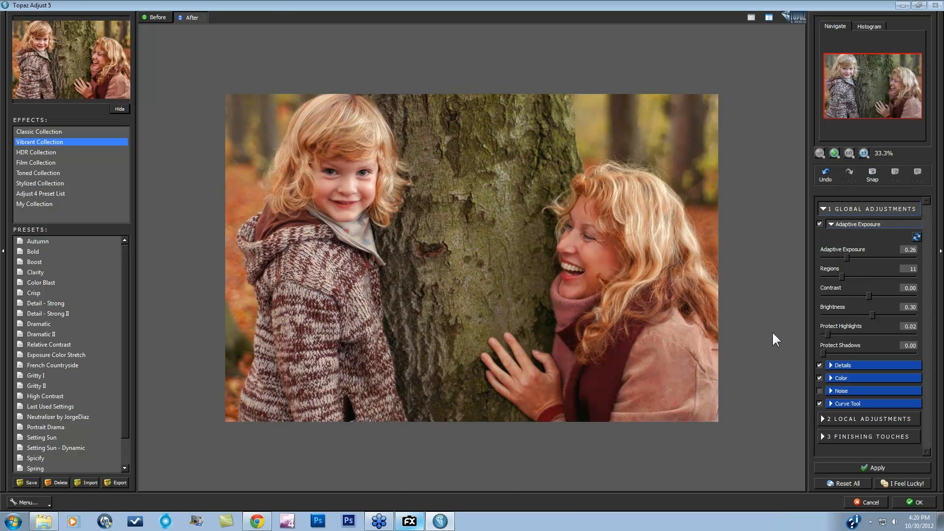
Set Overall Transparency to 0.38 in the finishing touches and compare the image with the transparency on and off.
{"action": "left_click", "coordinate": [822, 436]}
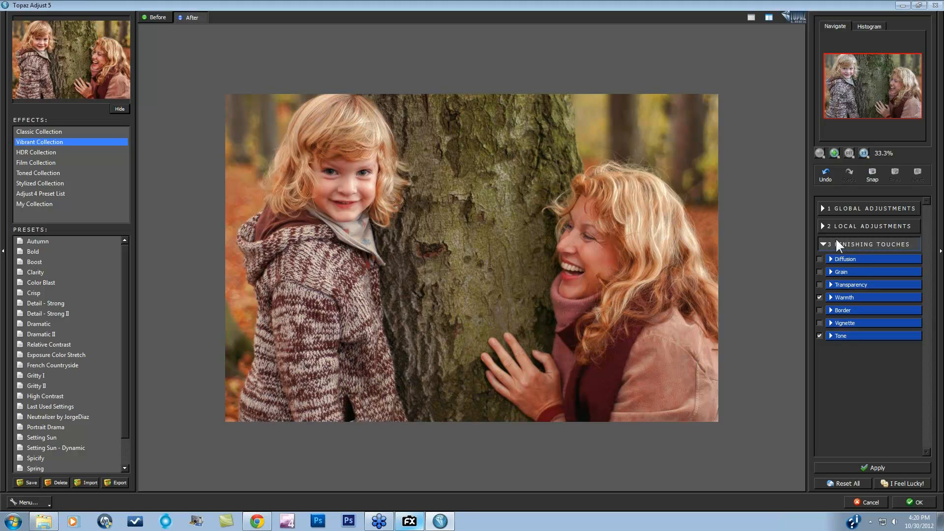
{"action": "left_click", "coordinate": [836, 284]}
{"action": "left_click", "coordinate": [844, 318]}
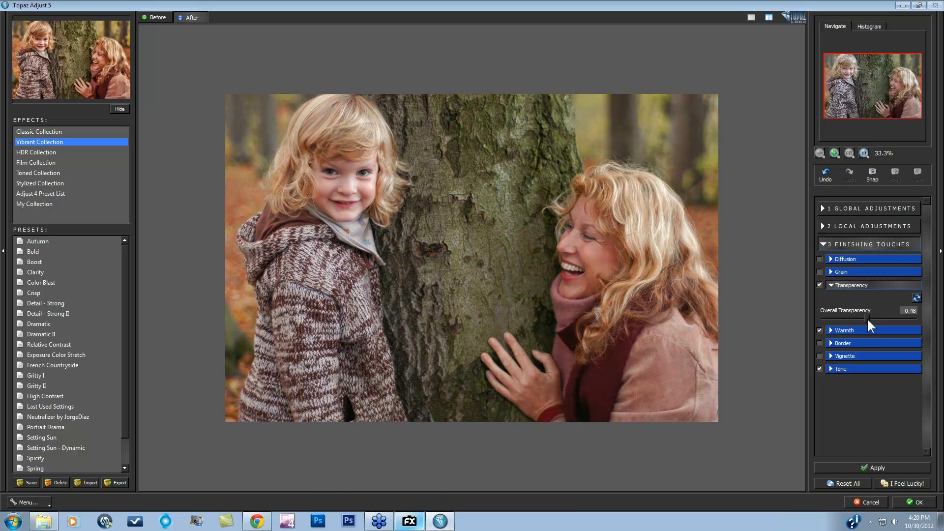
{"action": "mouse_move", "coordinate": [866, 318]}
{"action": "left_mouse_down"}
{"action": "mouse_move", "coordinate": [854, 314]}
{"action": "mouse_move", "coordinate": [878, 317]}
{"action": "mouse_move", "coordinate": [856, 317]}
{"action": "left_mouse_up"}
{"action": "left_click_drag", "start_coordinate": [841, 317], "coordinate": [857, 317]}
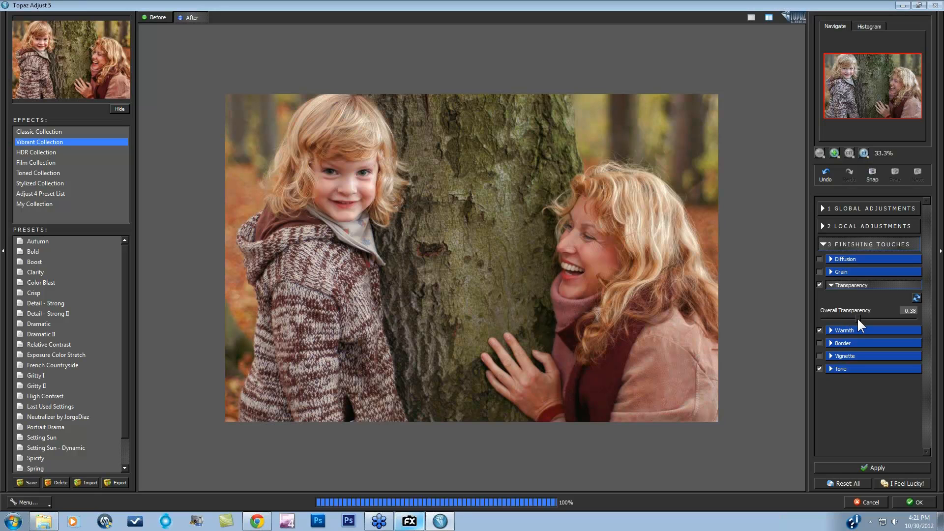
{"action": "left_click", "coordinate": [819, 284]}
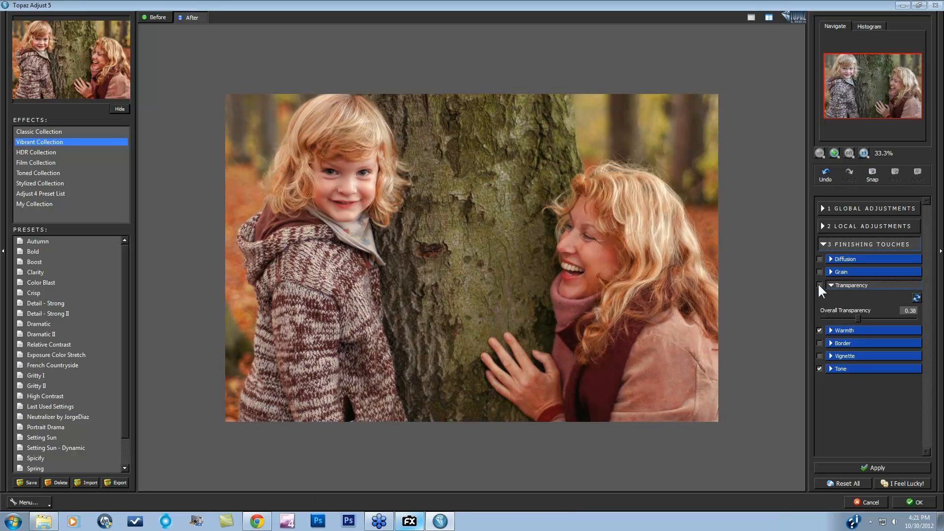
{"action": "left_click", "coordinate": [819, 285]}
Apply the Brilliant Warm preset from the Classic Collection and compare the result with the original.
{"action": "left_click", "coordinate": [37, 132]}
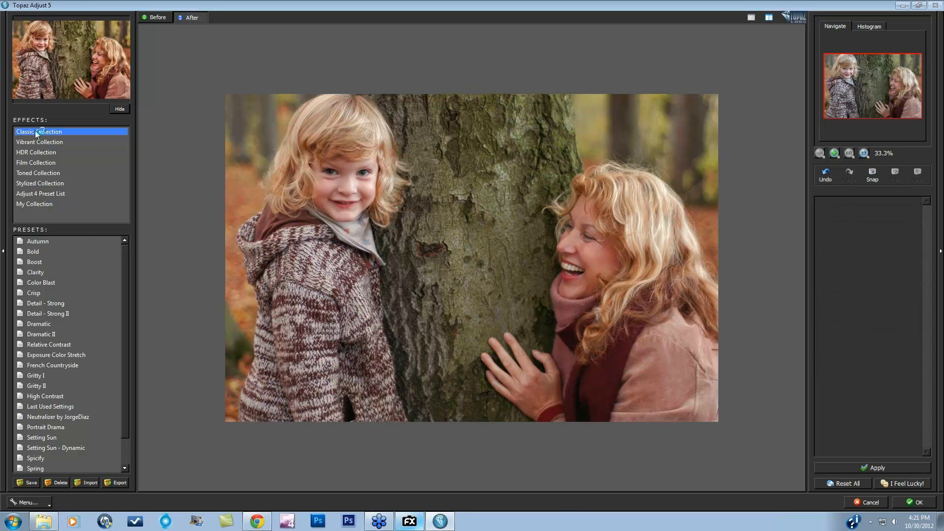
{"action": "left_click", "coordinate": [53, 251]}
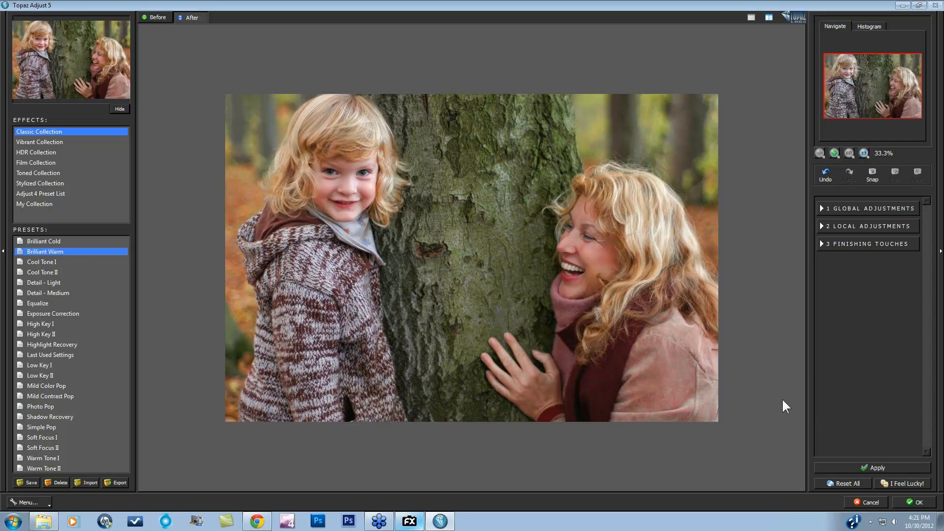
{"action": "left_click", "coordinate": [767, 406]}
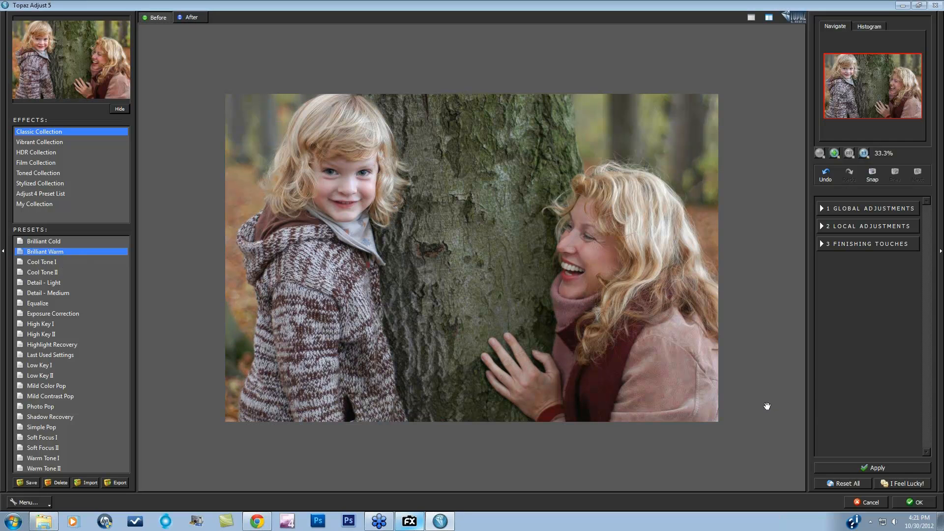
{"action": "left_click_drag", "start_coordinate": [766, 406], "coordinate": [770, 409]}
{"action": "left_click", "coordinate": [769, 389]}
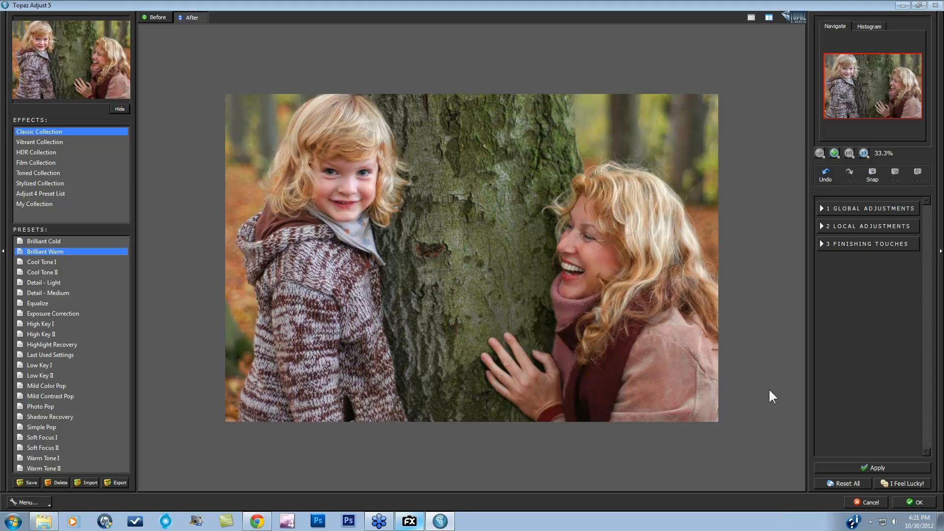
Brush out the effect over the woman's hair and the child's face and hair with brush size 238 and hardness 0.07.
{"action": "left_click", "coordinate": [822, 226]}
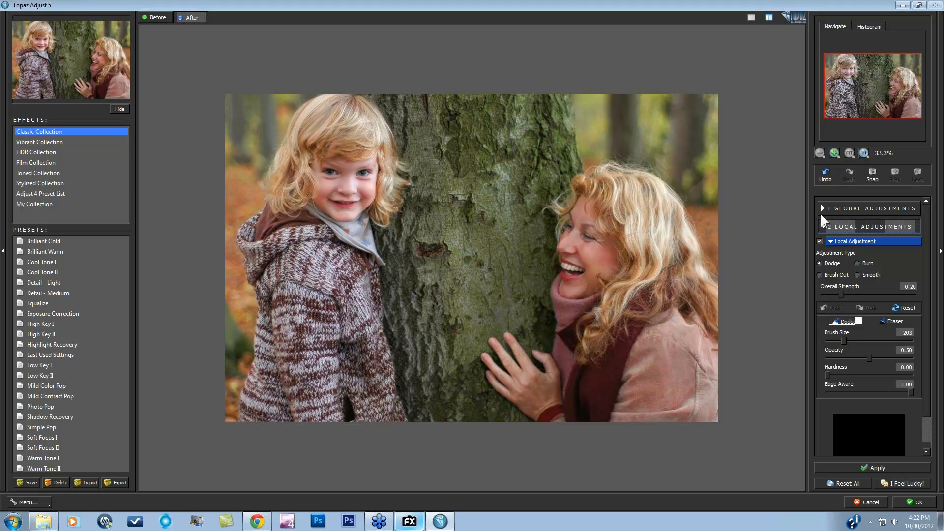
{"action": "left_click", "coordinate": [864, 152]}
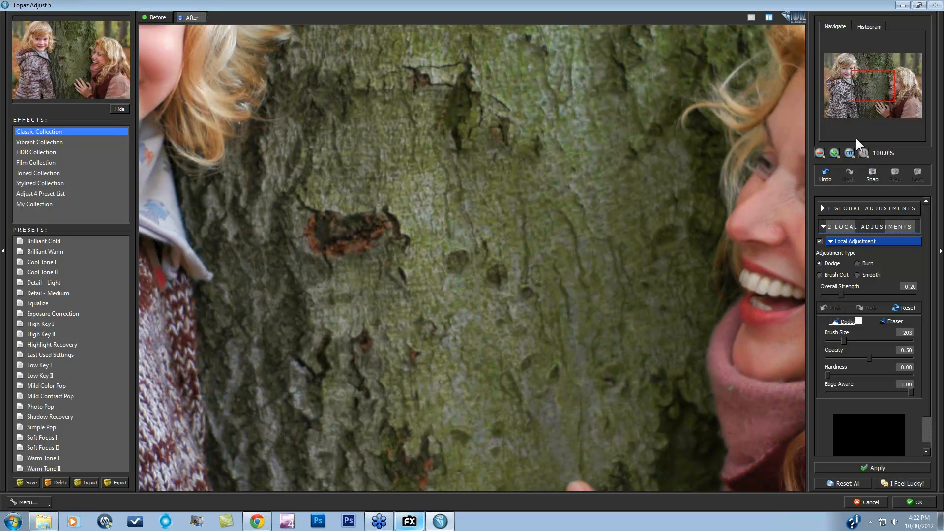
{"action": "left_click", "coordinate": [819, 152]}
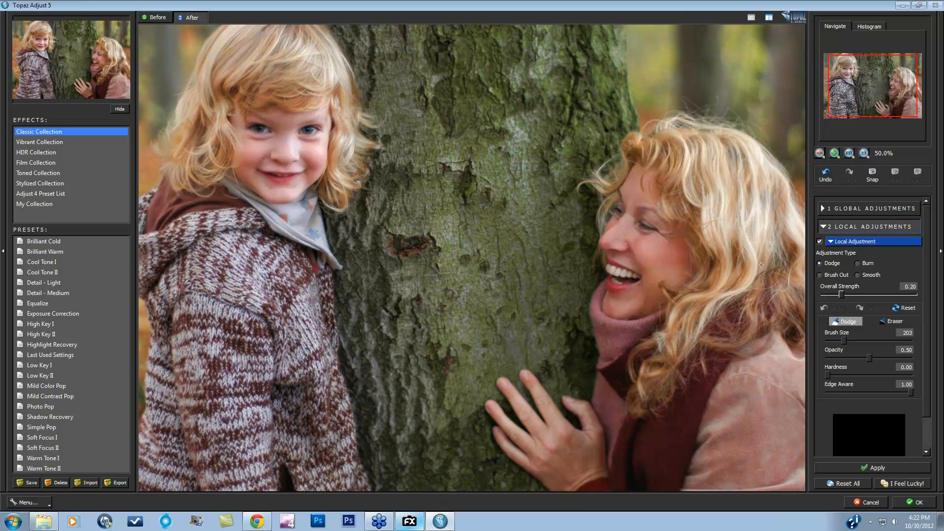
{"action": "left_click", "coordinate": [596, 261]}
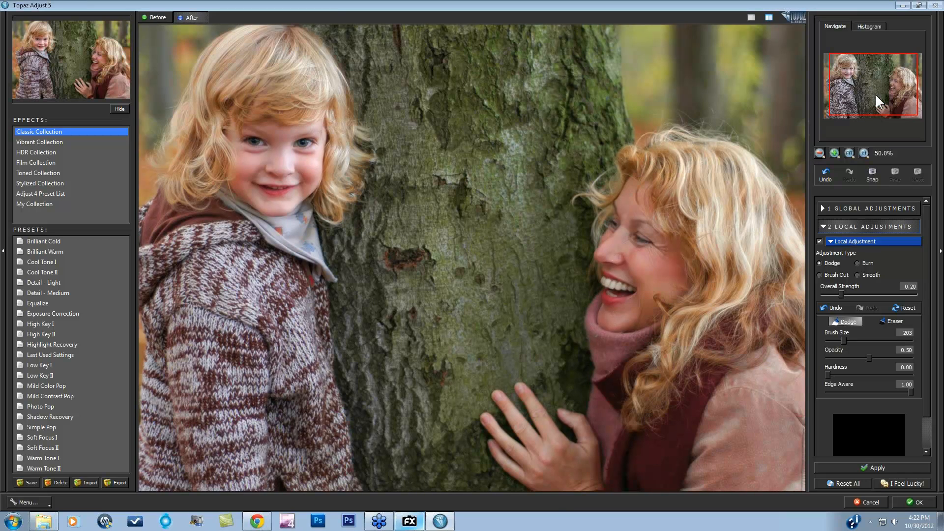
{"action": "left_click_drag", "start_coordinate": [875, 95], "coordinate": [880, 88]}
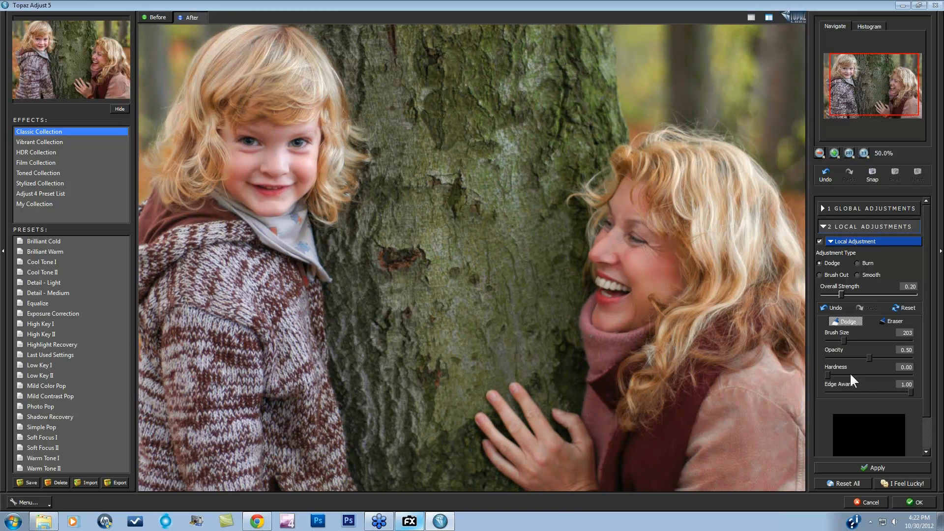
{"action": "left_click", "coordinate": [819, 275]}
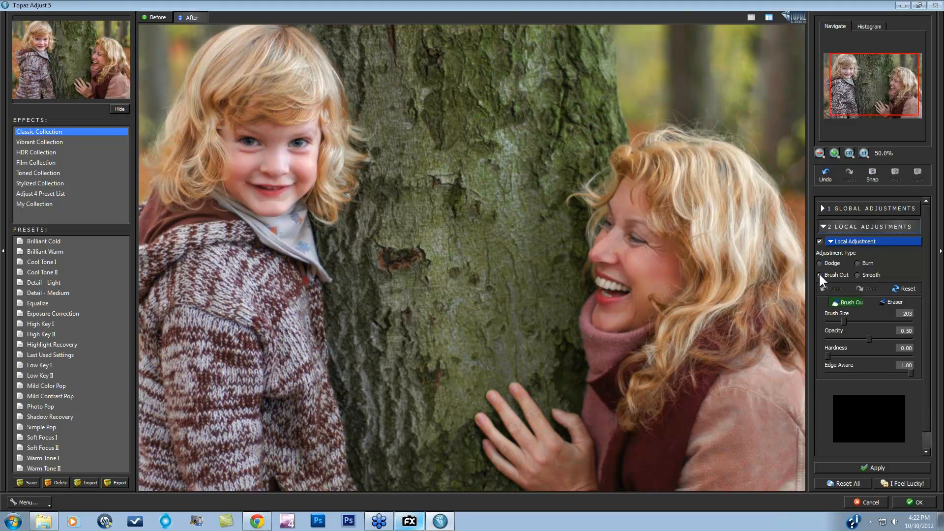
{"action": "mouse_move", "coordinate": [843, 319]}
{"action": "left_mouse_down"}
{"action": "mouse_move", "coordinate": [857, 318]}
{"action": "mouse_move", "coordinate": [846, 322]}
{"action": "left_mouse_up"}
{"action": "left_click_drag", "start_coordinate": [826, 354], "coordinate": [833, 358]}
{"action": "mouse_move", "coordinate": [624, 185]}
{"action": "left_mouse_down"}
{"action": "mouse_move", "coordinate": [630, 211]}
{"action": "mouse_move", "coordinate": [635, 194]}
{"action": "mouse_move", "coordinate": [599, 252]}
{"action": "mouse_move", "coordinate": [609, 257]}
{"action": "mouse_move", "coordinate": [604, 233]}
{"action": "mouse_move", "coordinate": [604, 253]}
{"action": "mouse_move", "coordinate": [614, 245]}
{"action": "mouse_move", "coordinate": [639, 263]}
{"action": "mouse_move", "coordinate": [649, 232]}
{"action": "mouse_move", "coordinate": [668, 285]}
{"action": "mouse_move", "coordinate": [642, 291]}
{"action": "mouse_move", "coordinate": [619, 320]}
{"action": "mouse_move", "coordinate": [602, 311]}
{"action": "mouse_move", "coordinate": [598, 321]}
{"action": "mouse_move", "coordinate": [594, 312]}
{"action": "mouse_move", "coordinate": [634, 288]}
{"action": "mouse_move", "coordinate": [636, 307]}
{"action": "mouse_move", "coordinate": [645, 283]}
{"action": "mouse_move", "coordinate": [593, 254]}
{"action": "mouse_move", "coordinate": [614, 257]}
{"action": "mouse_move", "coordinate": [619, 270]}
{"action": "mouse_move", "coordinate": [663, 253]}
{"action": "mouse_move", "coordinate": [657, 276]}
{"action": "mouse_move", "coordinate": [668, 260]}
{"action": "mouse_move", "coordinate": [664, 280]}
{"action": "mouse_move", "coordinate": [676, 273]}
{"action": "mouse_move", "coordinate": [625, 318]}
{"action": "mouse_move", "coordinate": [602, 325]}
{"action": "mouse_move", "coordinate": [601, 307]}
{"action": "mouse_move", "coordinate": [600, 326]}
{"action": "mouse_move", "coordinate": [639, 278]}
{"action": "mouse_move", "coordinate": [602, 265]}
{"action": "mouse_move", "coordinate": [661, 265]}
{"action": "mouse_move", "coordinate": [649, 227]}
{"action": "mouse_move", "coordinate": [617, 209]}
{"action": "mouse_move", "coordinate": [634, 213]}
{"action": "mouse_move", "coordinate": [620, 190]}
{"action": "mouse_move", "coordinate": [593, 251]}
{"action": "mouse_move", "coordinate": [615, 245]}
{"action": "mouse_move", "coordinate": [624, 211]}
{"action": "mouse_move", "coordinate": [625, 158]}
{"action": "mouse_move", "coordinate": [609, 149]}
{"action": "mouse_move", "coordinate": [663, 172]}
{"action": "mouse_move", "coordinate": [681, 165]}
{"action": "mouse_move", "coordinate": [674, 146]}
{"action": "mouse_move", "coordinate": [689, 225]}
{"action": "mouse_move", "coordinate": [718, 228]}
{"action": "mouse_move", "coordinate": [723, 158]}
{"action": "mouse_move", "coordinate": [789, 254]}
{"action": "mouse_move", "coordinate": [784, 277]}
{"action": "mouse_move", "coordinate": [796, 300]}
{"action": "mouse_move", "coordinate": [713, 319]}
{"action": "mouse_move", "coordinate": [681, 312]}
{"action": "mouse_move", "coordinate": [641, 389]}
{"action": "mouse_move", "coordinate": [734, 324]}
{"action": "mouse_move", "coordinate": [760, 330]}
{"action": "left_mouse_up"}
{"action": "mouse_move", "coordinate": [264, 136]}
{"action": "left_mouse_down"}
{"action": "mouse_move", "coordinate": [276, 162]}
{"action": "mouse_move", "coordinate": [308, 128]}
{"action": "mouse_move", "coordinate": [281, 151]}
{"action": "mouse_move", "coordinate": [312, 157]}
{"action": "mouse_move", "coordinate": [295, 162]}
{"action": "mouse_move", "coordinate": [310, 151]}
{"action": "mouse_move", "coordinate": [302, 182]}
{"action": "mouse_move", "coordinate": [308, 174]}
{"action": "mouse_move", "coordinate": [284, 203]}
{"action": "mouse_move", "coordinate": [264, 207]}
{"action": "mouse_move", "coordinate": [226, 168]}
{"action": "mouse_move", "coordinate": [234, 178]}
{"action": "mouse_move", "coordinate": [248, 161]}
{"action": "mouse_move", "coordinate": [256, 164]}
{"action": "mouse_move", "coordinate": [243, 171]}
{"action": "mouse_move", "coordinate": [286, 179]}
{"action": "mouse_move", "coordinate": [301, 172]}
{"action": "mouse_move", "coordinate": [275, 167]}
{"action": "mouse_move", "coordinate": [308, 167]}
{"action": "mouse_move", "coordinate": [228, 146]}
{"action": "mouse_move", "coordinate": [244, 165]}
{"action": "mouse_move", "coordinate": [234, 156]}
{"action": "mouse_move", "coordinate": [250, 152]}
{"action": "mouse_move", "coordinate": [243, 149]}
{"action": "mouse_move", "coordinate": [298, 161]}
{"action": "mouse_move", "coordinate": [293, 153]}
{"action": "mouse_move", "coordinate": [310, 149]}
{"action": "mouse_move", "coordinate": [316, 126]}
{"action": "mouse_move", "coordinate": [234, 126]}
{"action": "mouse_move", "coordinate": [247, 126]}
{"action": "mouse_move", "coordinate": [243, 111]}
{"action": "mouse_move", "coordinate": [289, 109]}
{"action": "mouse_move", "coordinate": [236, 95]}
{"action": "mouse_move", "coordinate": [254, 100]}
{"action": "mouse_move", "coordinate": [245, 98]}
{"action": "mouse_move", "coordinate": [291, 86]}
{"action": "mouse_move", "coordinate": [234, 51]}
{"action": "mouse_move", "coordinate": [201, 75]}
{"action": "mouse_move", "coordinate": [184, 166]}
{"action": "mouse_move", "coordinate": [186, 140]}
{"action": "mouse_move", "coordinate": [173, 173]}
{"action": "mouse_move", "coordinate": [193, 138]}
{"action": "mouse_move", "coordinate": [203, 156]}
{"action": "mouse_move", "coordinate": [217, 155]}
{"action": "mouse_move", "coordinate": [209, 170]}
{"action": "mouse_move", "coordinate": [220, 63]}
{"action": "mouse_move", "coordinate": [330, 86]}
{"action": "mouse_move", "coordinate": [330, 174]}
{"action": "mouse_move", "coordinate": [241, 192]}
{"action": "mouse_move", "coordinate": [223, 162]}
{"action": "mouse_move", "coordinate": [231, 176]}
{"action": "mouse_move", "coordinate": [243, 164]}
{"action": "mouse_move", "coordinate": [290, 170]}
{"action": "mouse_move", "coordinate": [274, 136]}
{"action": "mouse_move", "coordinate": [248, 130]}
{"action": "mouse_move", "coordinate": [322, 126]}
{"action": "mouse_move", "coordinate": [267, 129]}
{"action": "left_mouse_up"}
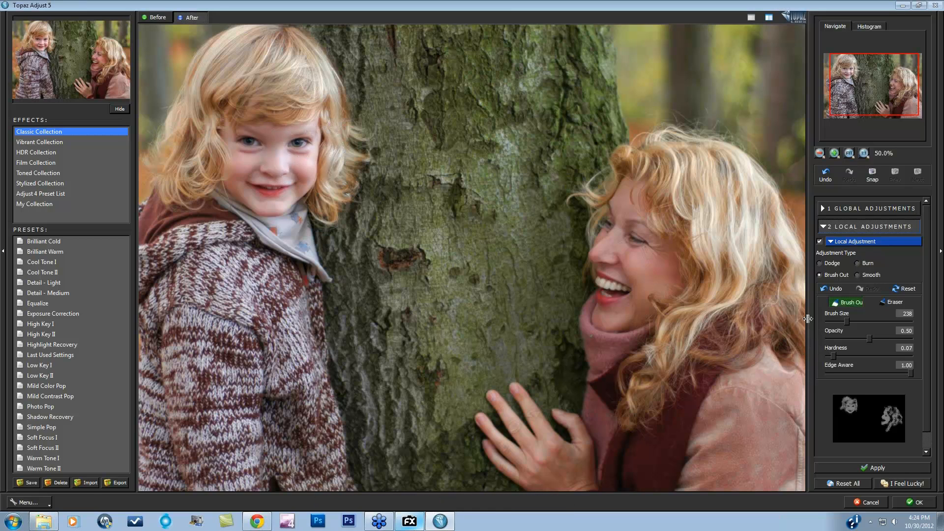
Compare the whole image with the local brush-out adjustment on and off.
{"action": "left_click", "coordinate": [817, 239]}
{"action": "left_click", "coordinate": [849, 153]}
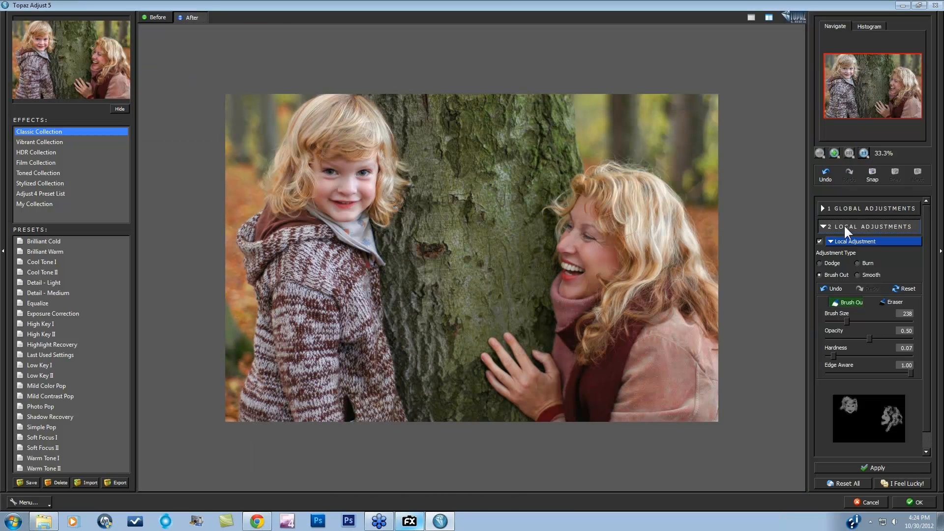
{"action": "left_click", "coordinate": [817, 240]}
Preview the Vignette finishing touch on the portrait by switching it on and off.
{"action": "scroll", "coordinate": [926, 412], "scroll_direction": "down", "scroll_amount": 1}
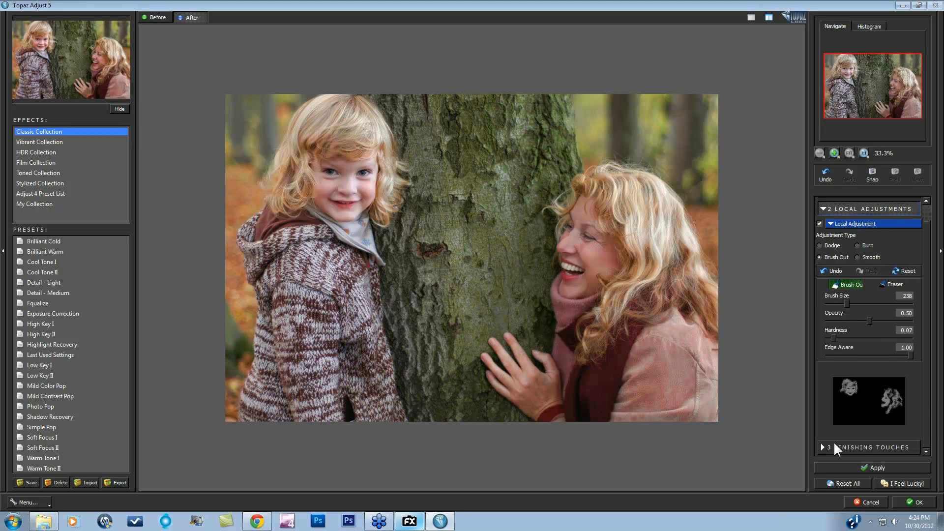
{"action": "left_click", "coordinate": [824, 448]}
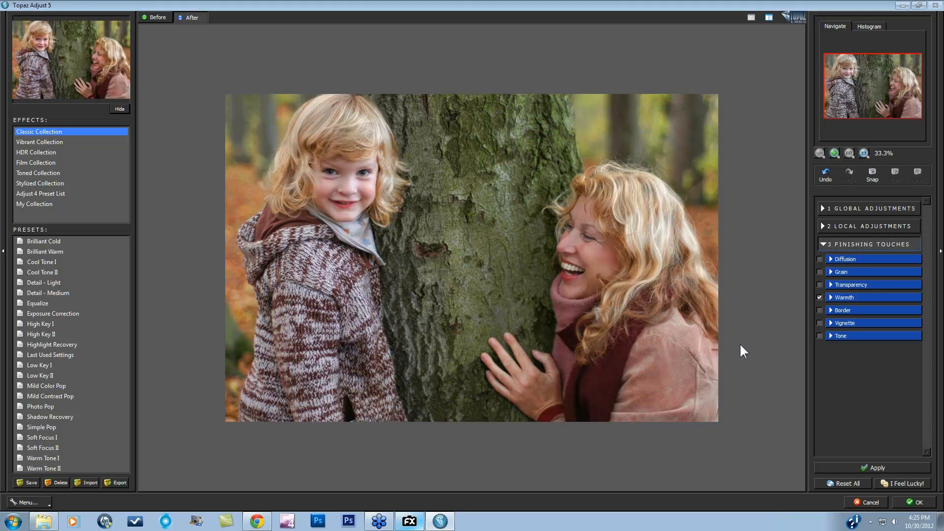
{"action": "left_click", "coordinate": [831, 322]}
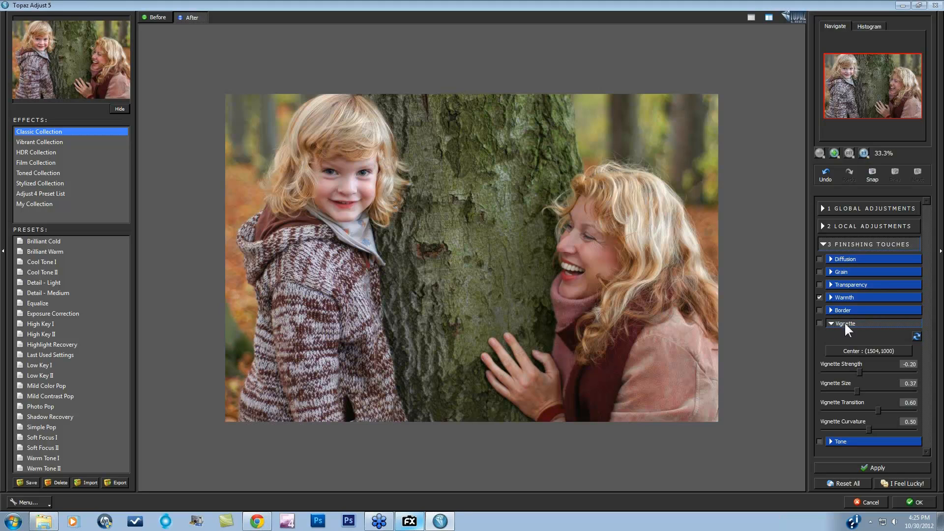
{"action": "left_click", "coordinate": [818, 323]}
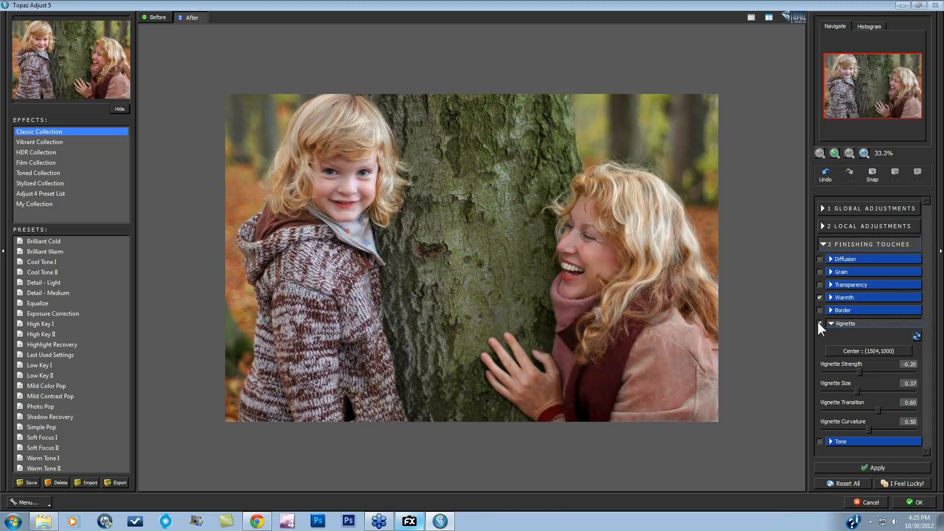
{"action": "left_click", "coordinate": [818, 322]}
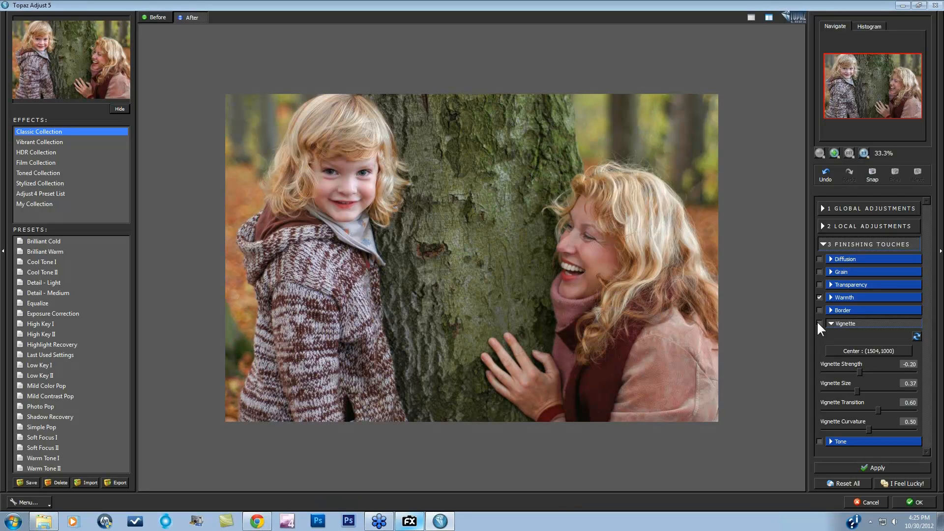
Enable the Vignette finishing touch with strength -0.29, size 0.83 and transition 0.07.
{"action": "left_click", "coordinate": [818, 323]}
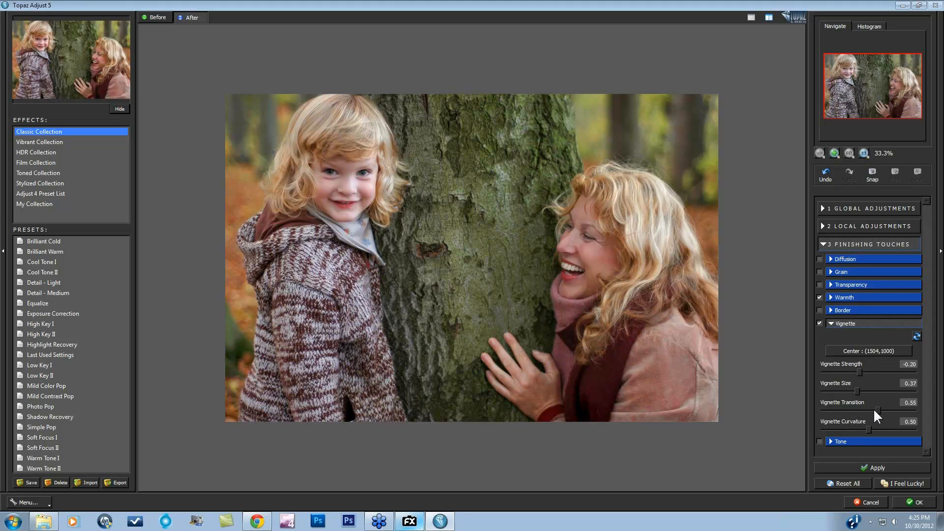
{"action": "left_click_drag", "start_coordinate": [828, 409], "coordinate": [822, 409]}
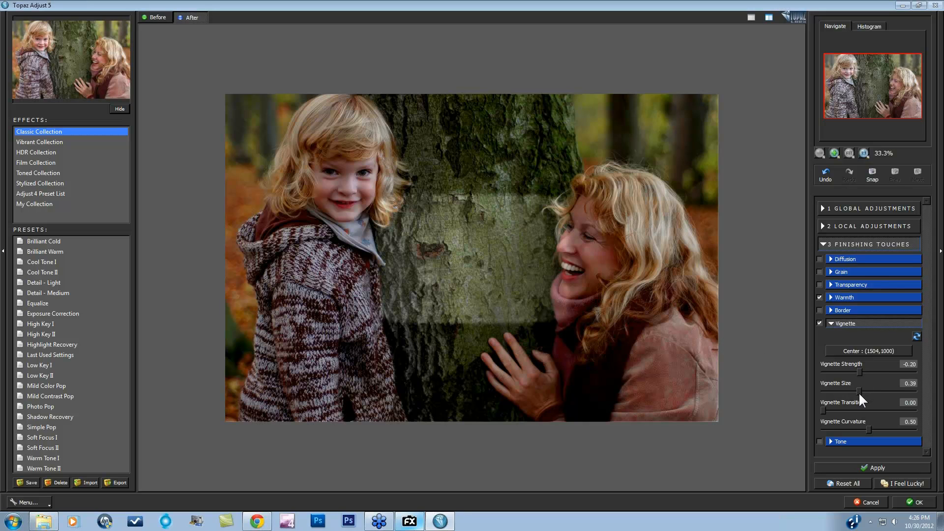
{"action": "left_click_drag", "start_coordinate": [880, 390], "coordinate": [900, 388]}
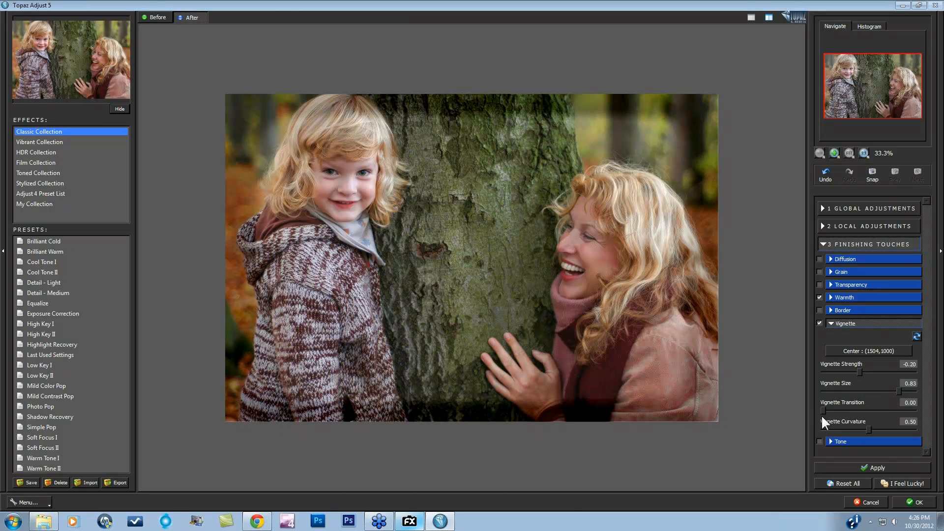
{"action": "left_click_drag", "start_coordinate": [822, 410], "coordinate": [828, 409]}
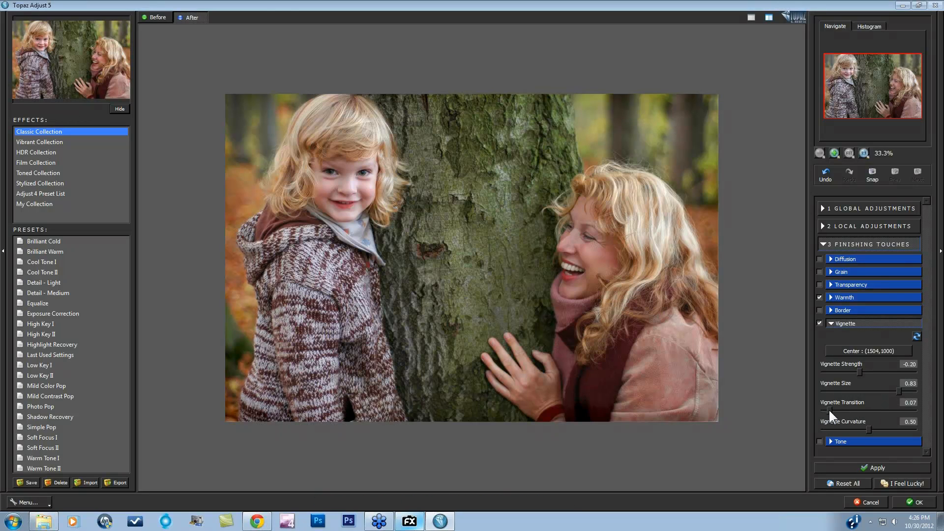
{"action": "left_click_drag", "start_coordinate": [857, 370], "coordinate": [855, 370]}
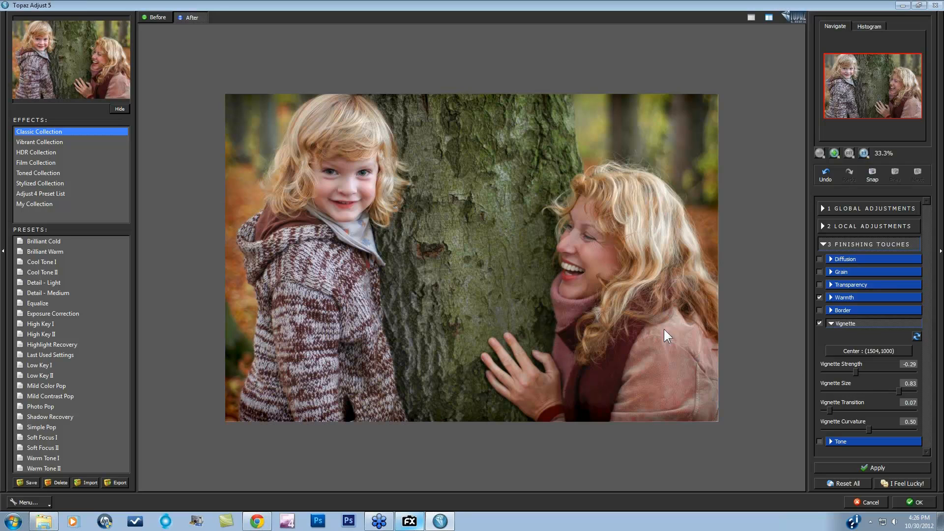
Compare the portrait with the vignette off and on, keep it on, and accept the Topaz Adjust 5 edit.
{"action": "left_click", "coordinate": [818, 323]}
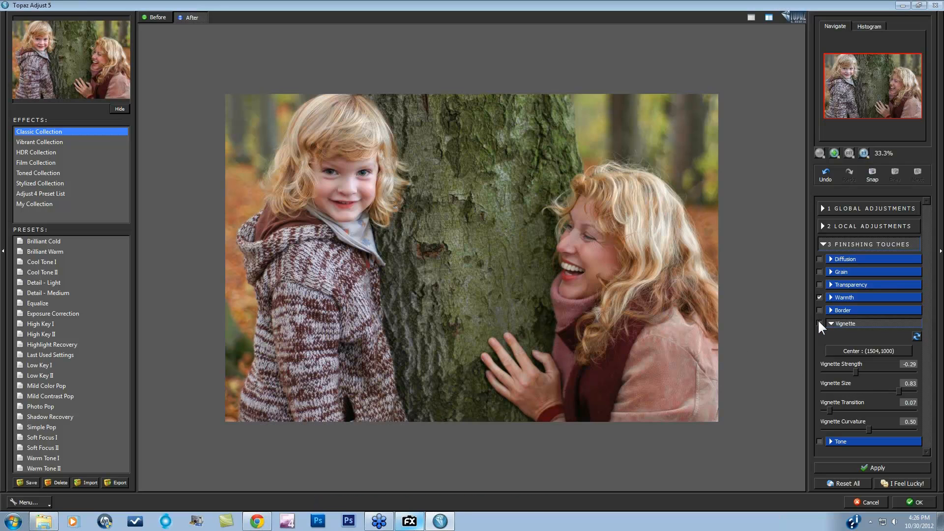
{"action": "left_click", "coordinate": [819, 322]}
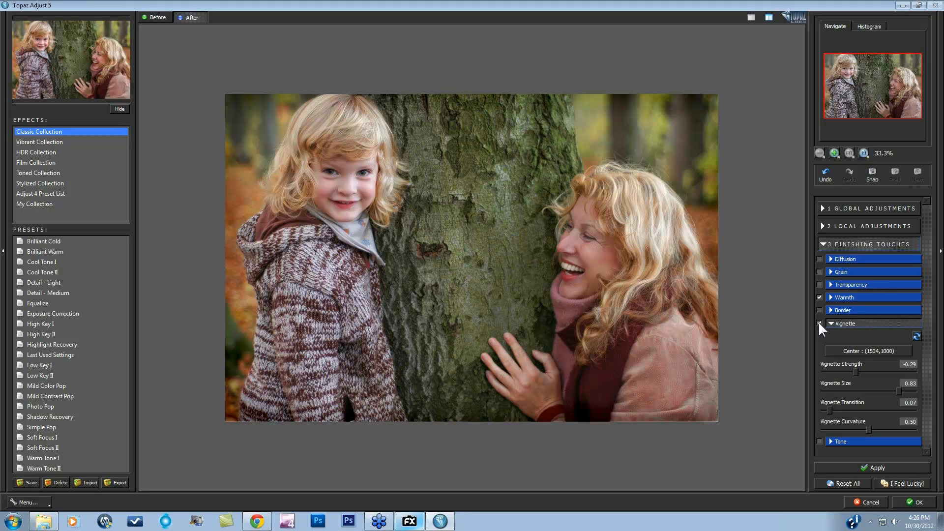
{"action": "left_click", "coordinate": [819, 323]}
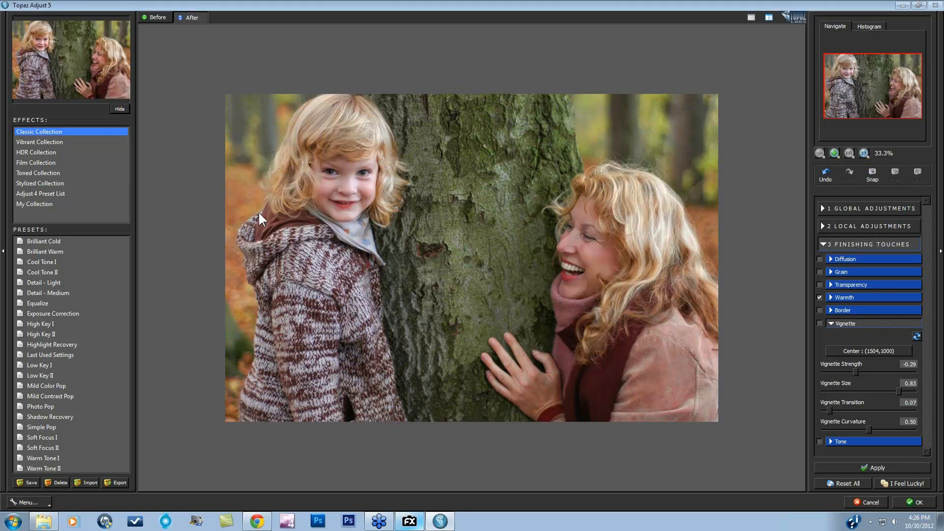
{"action": "left_click", "coordinate": [819, 323]}
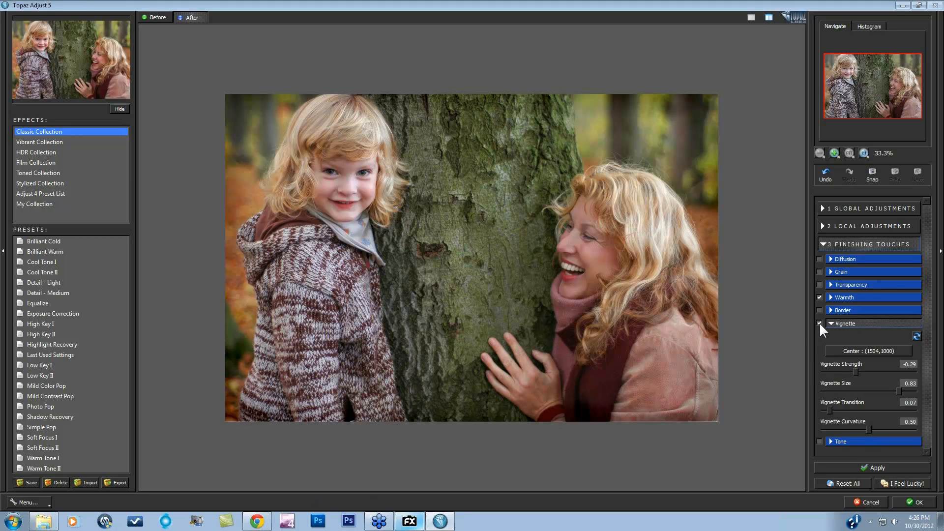
{"action": "left_click", "coordinate": [911, 502]}
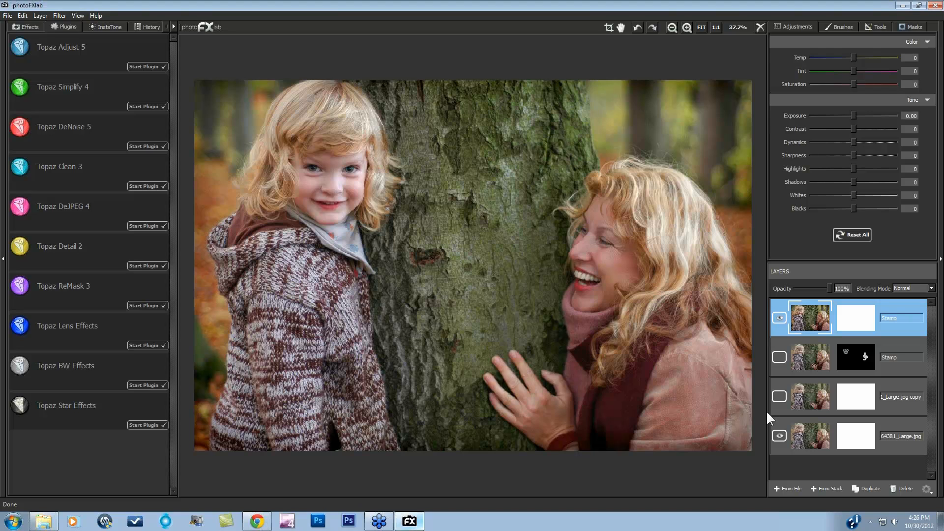
Compare the finished portrait with the original by toggling the top Stamp layer's visibility.
{"action": "left_click", "coordinate": [777, 317]}
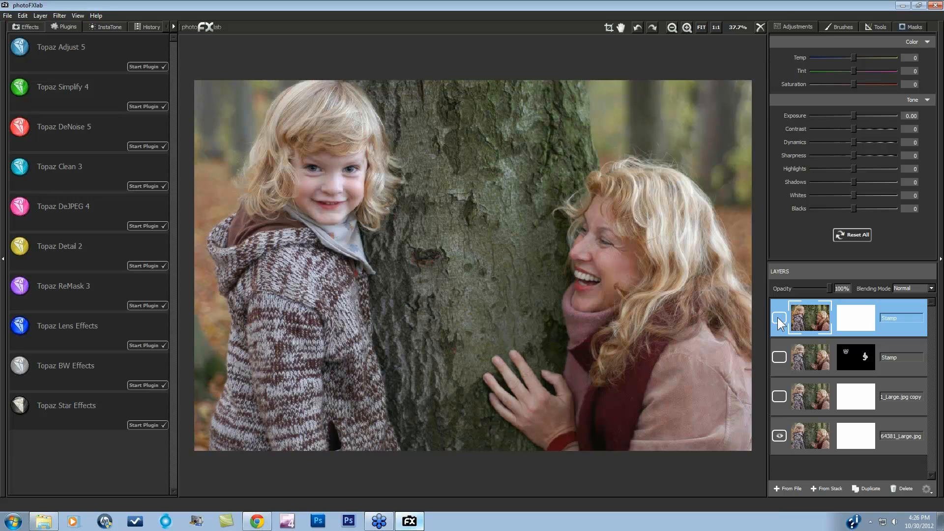
{"action": "left_click", "coordinate": [777, 317]}
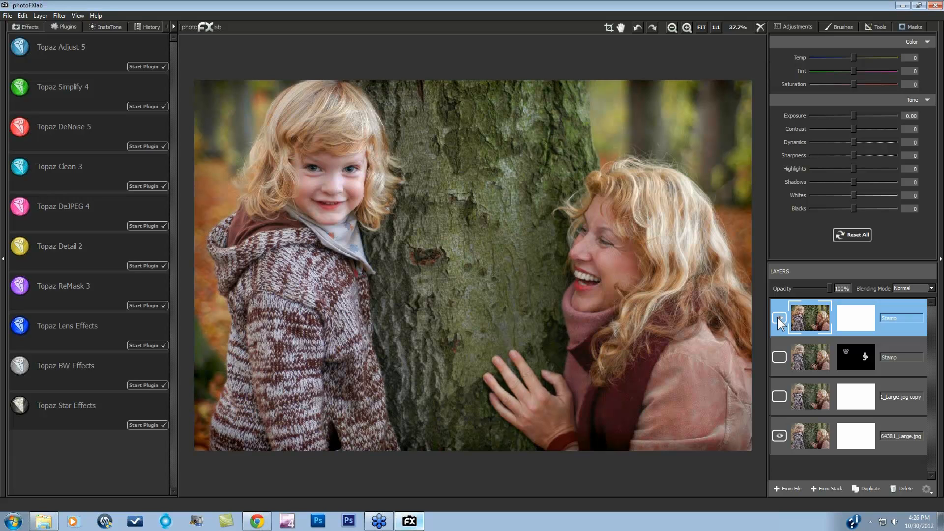
{"action": "left_click", "coordinate": [777, 317]}
Open the recent file StanFamLayers.pfxl and discard the unsaved changes to the current portrait.
{"action": "left_click", "coordinate": [7, 15]}
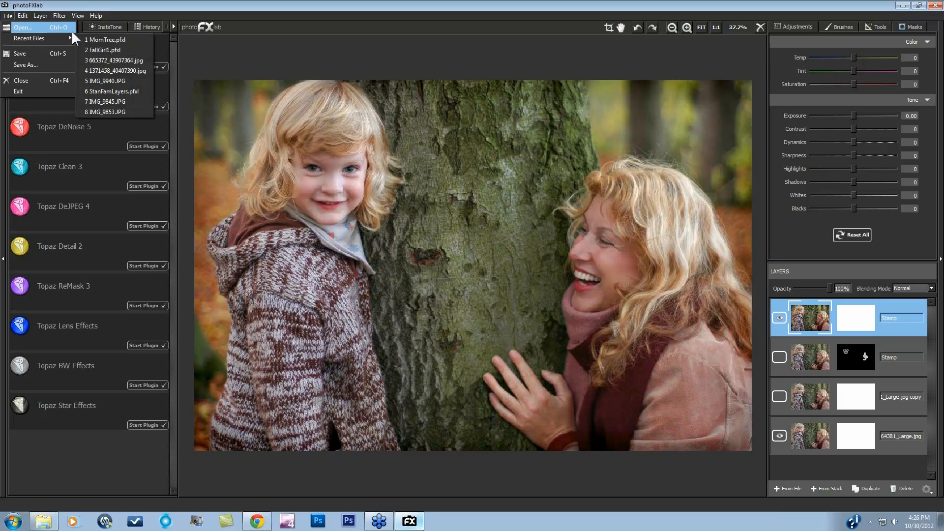
{"action": "mouse_move", "coordinate": [51, 37]}
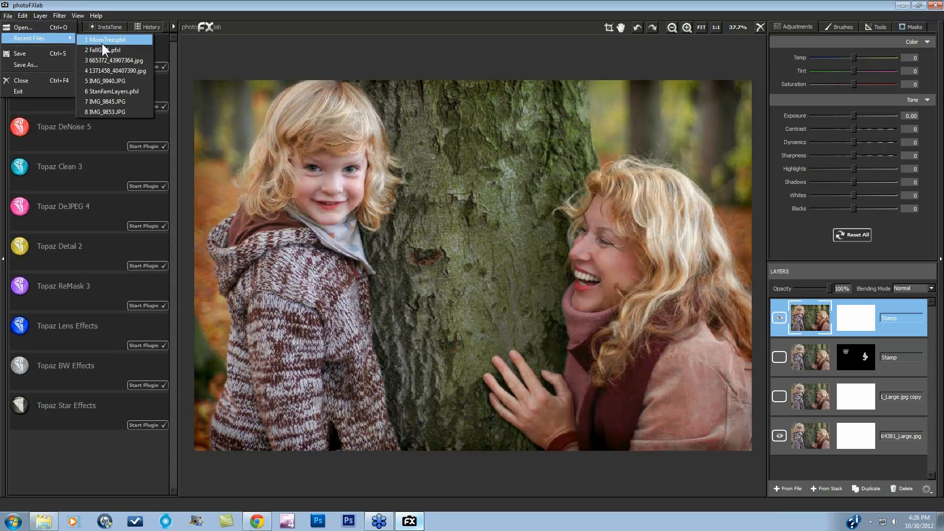
{"action": "left_click", "coordinate": [107, 91]}
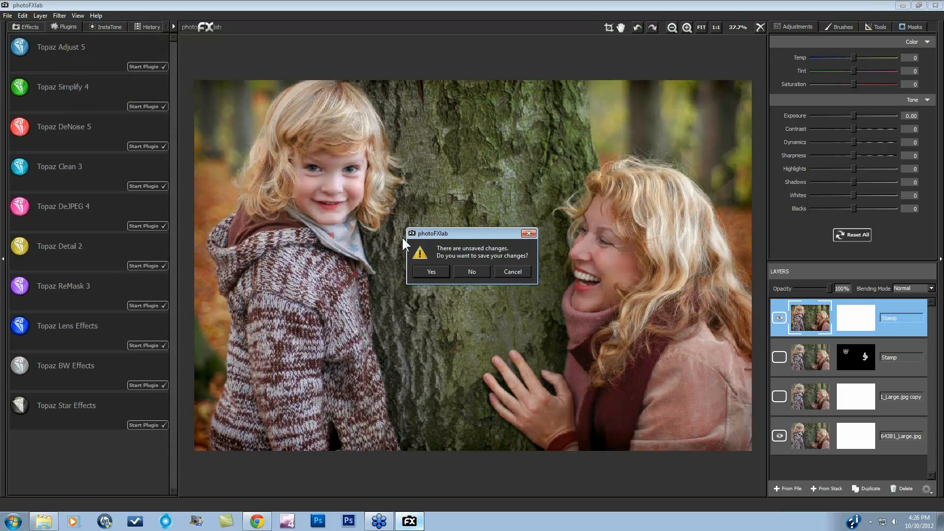
{"action": "left_click", "coordinate": [471, 267]}
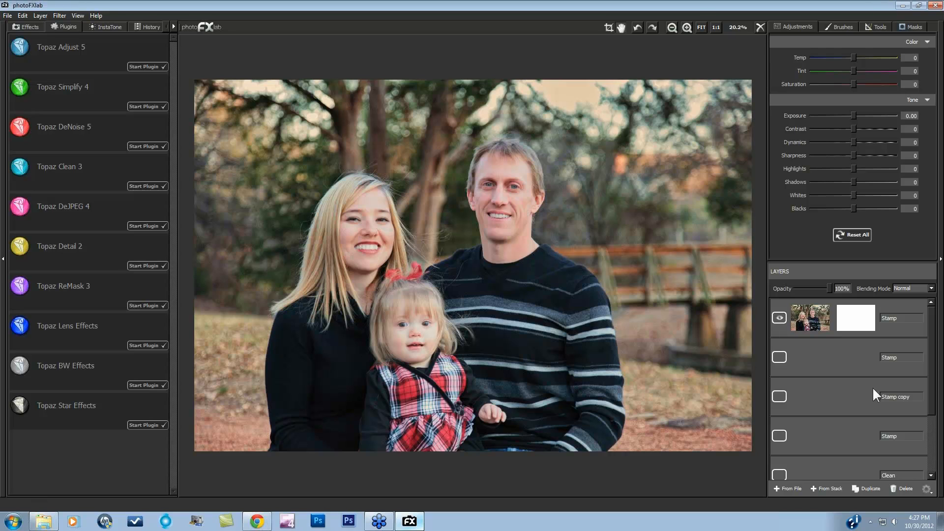
Hide the top Stamp layer, examine the man's face at 100%, and compare the full family photo with that layer on and off.
{"action": "scroll", "coordinate": [935, 350], "scroll_direction": "down", "scroll_amount": 2}
{"action": "scroll", "coordinate": [935, 350], "scroll_direction": "up", "scroll_amount": 2}
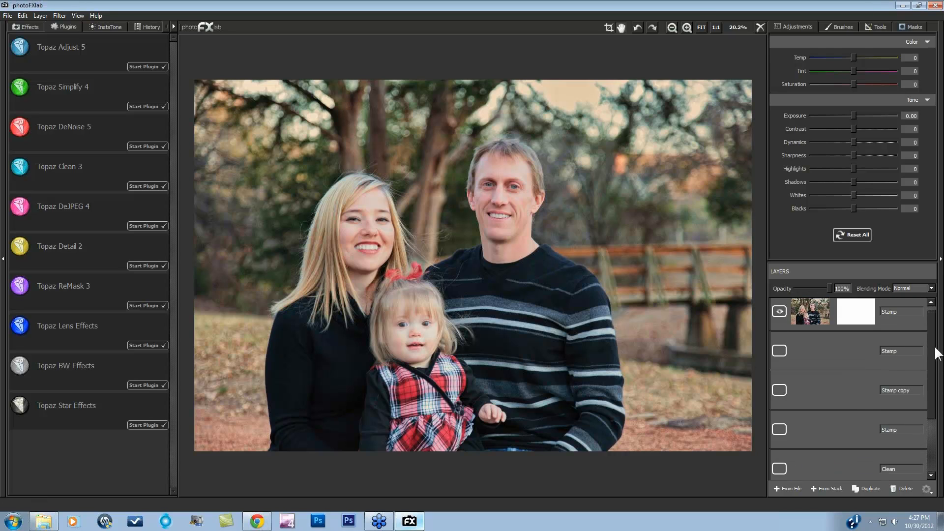
{"action": "left_click", "coordinate": [779, 318]}
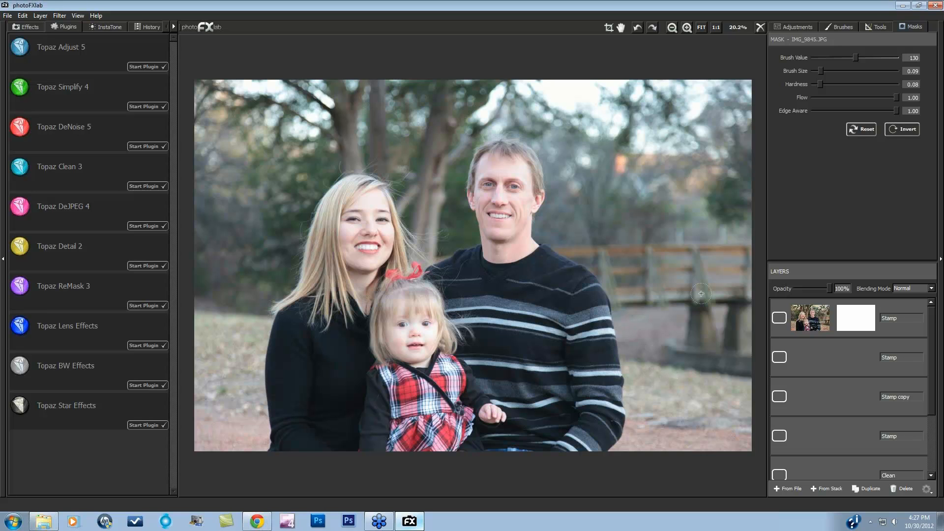
{"action": "left_click", "coordinate": [715, 28]}
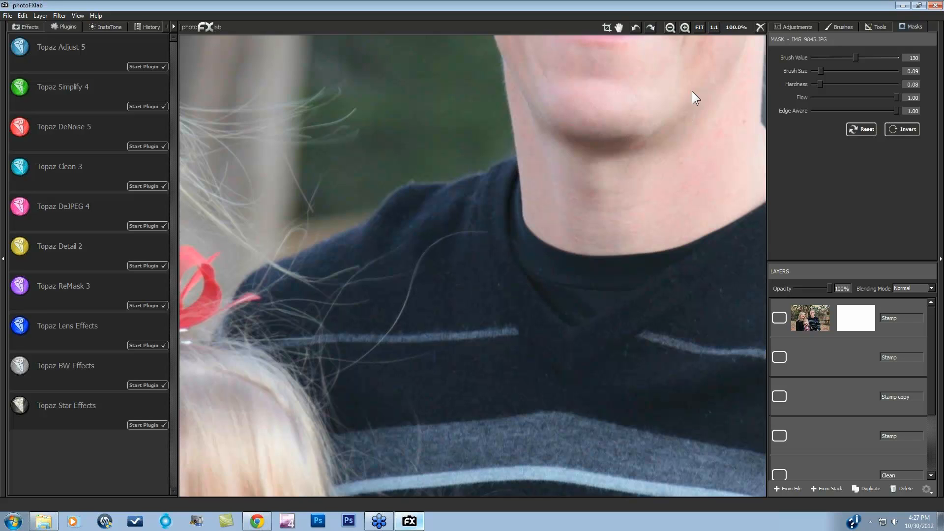
{"action": "left_click", "coordinate": [619, 28]}
{"action": "left_click_drag", "start_coordinate": [686, 103], "coordinate": [644, 397]}
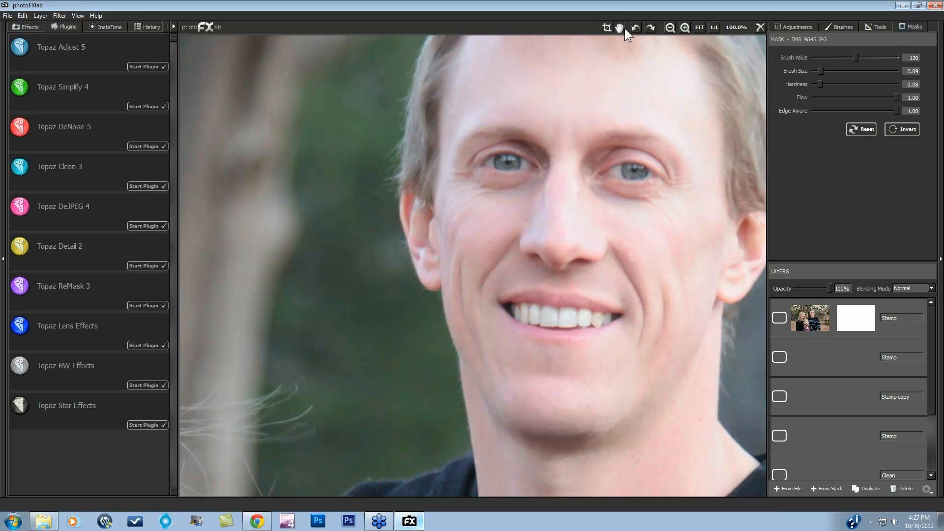
{"action": "left_click", "coordinate": [697, 25]}
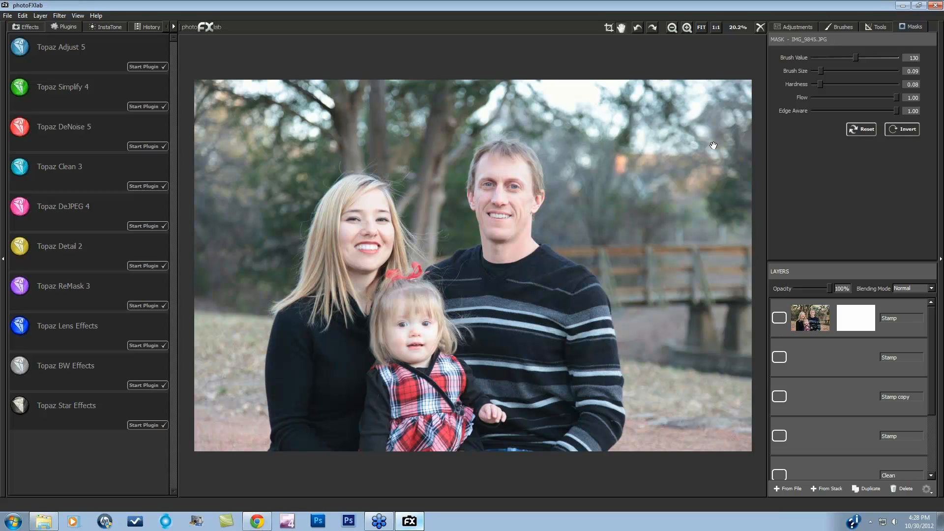
{"action": "left_click", "coordinate": [781, 315]}
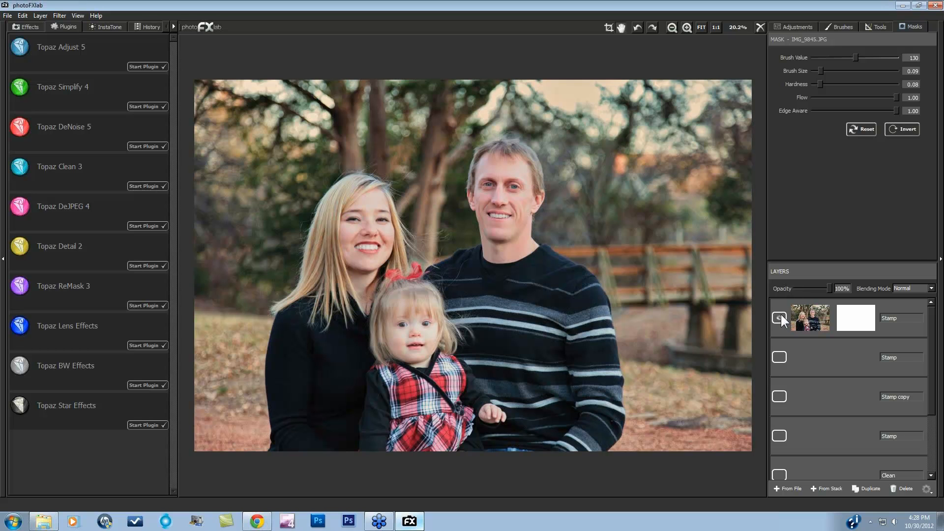
{"action": "left_click", "coordinate": [779, 318]}
Show the IMG_9845.JPG copy and Clean layers and examine the man's face at 100%.
{"action": "scroll", "coordinate": [821, 379], "scroll_direction": "down", "scroll_amount": 2}
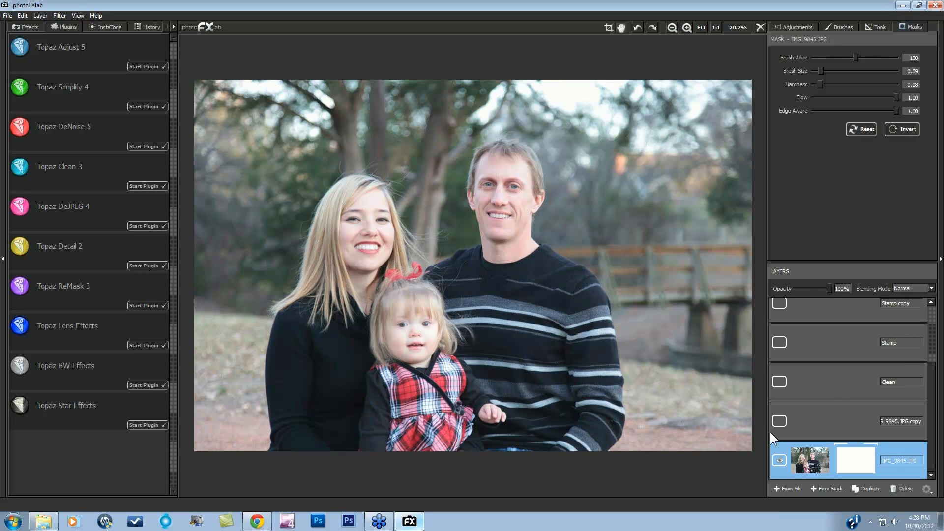
{"action": "left_click", "coordinate": [779, 420]}
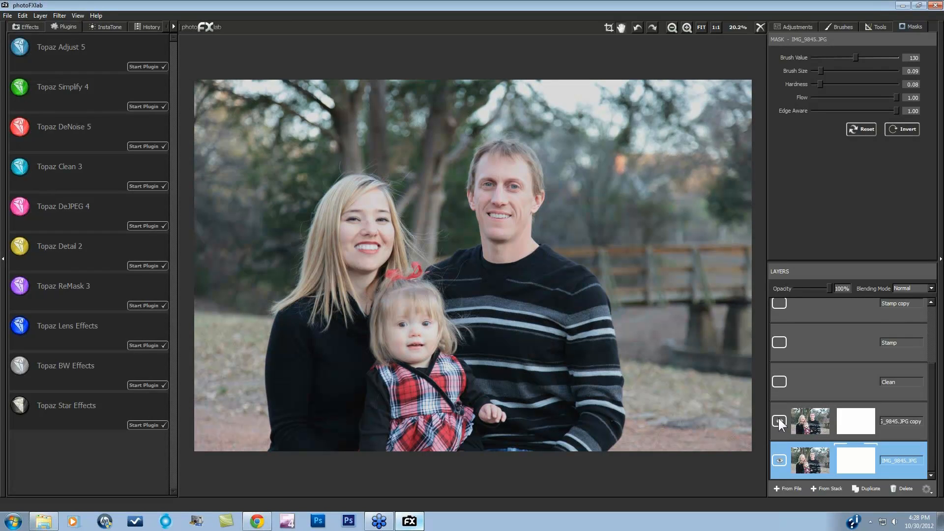
{"action": "left_click", "coordinate": [778, 379]}
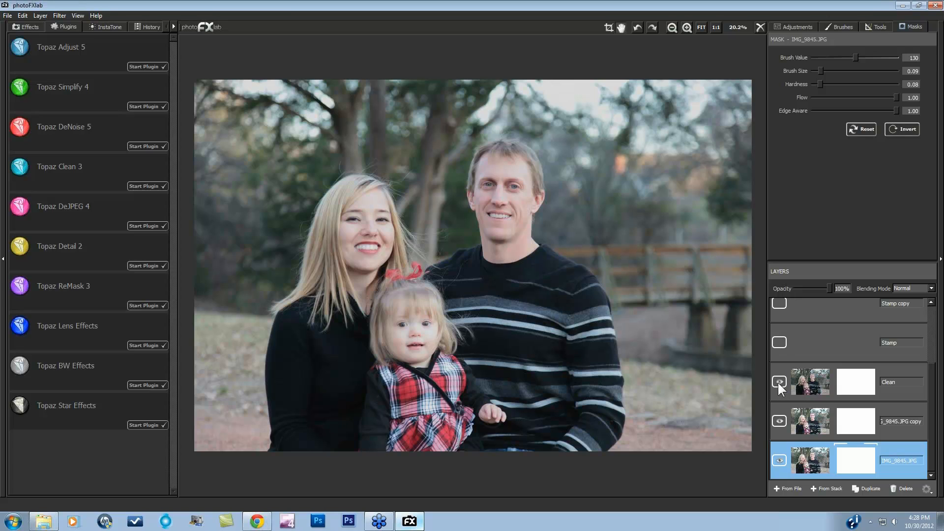
{"action": "left_click", "coordinate": [716, 27]}
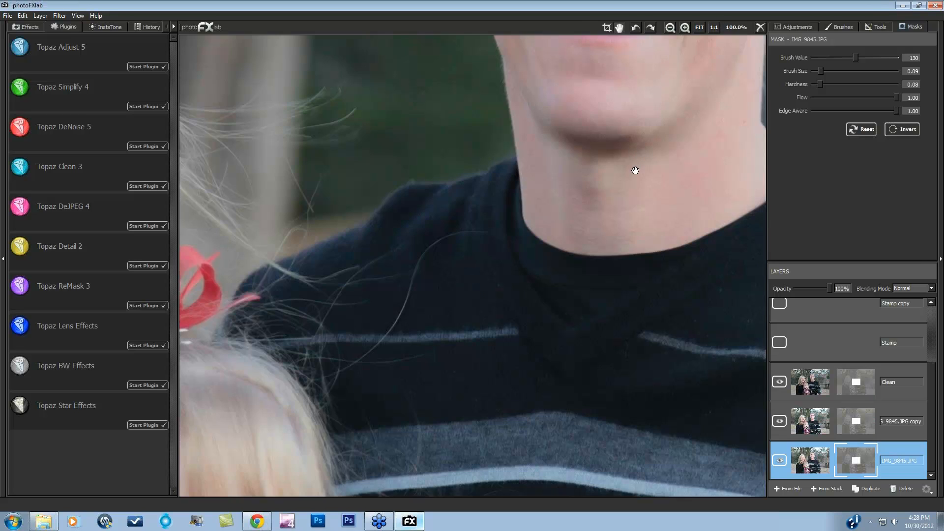
{"action": "left_click_drag", "start_coordinate": [635, 170], "coordinate": [625, 409]}
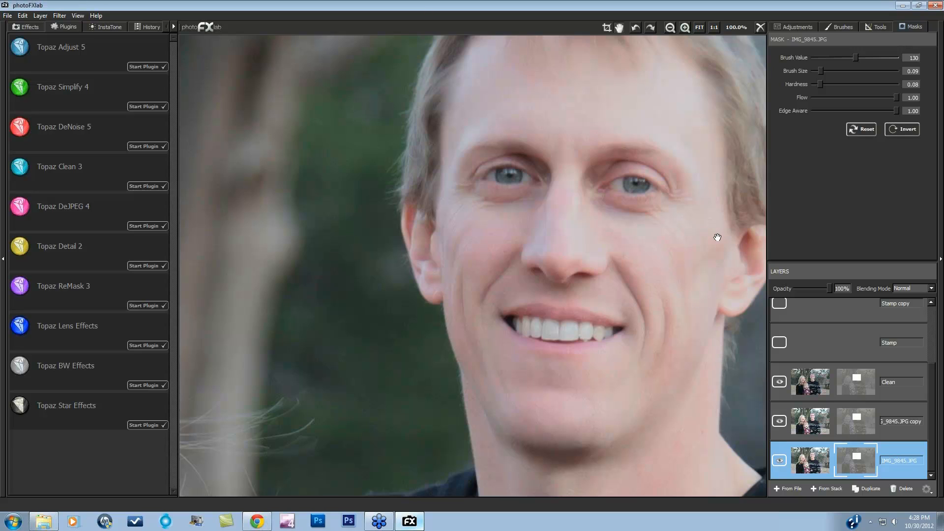
{"action": "left_click_drag", "start_coordinate": [934, 388], "coordinate": [933, 352]}
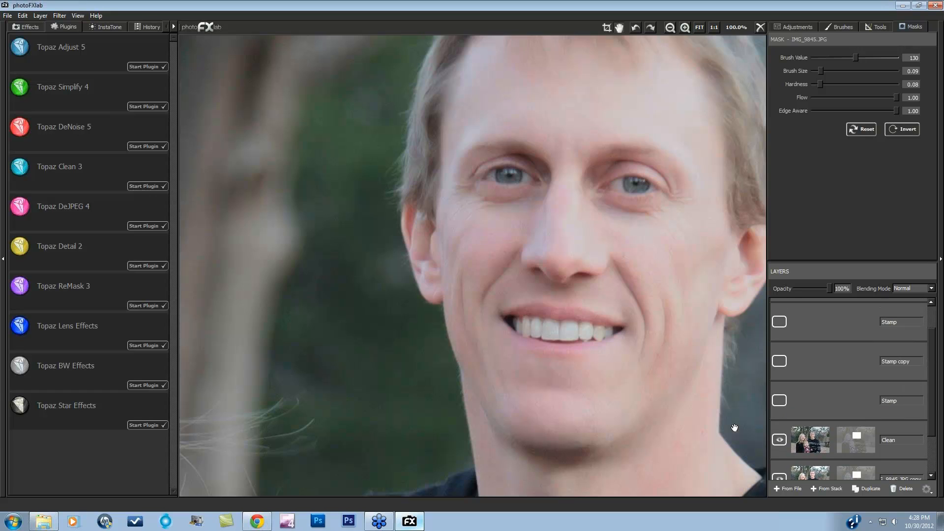
Show the face-masked Stamp, Stamp copy, background-masked Stamp and top Stamp layers one after another in the full photo view.
{"action": "left_click", "coordinate": [700, 28]}
{"action": "left_click", "coordinate": [778, 401]}
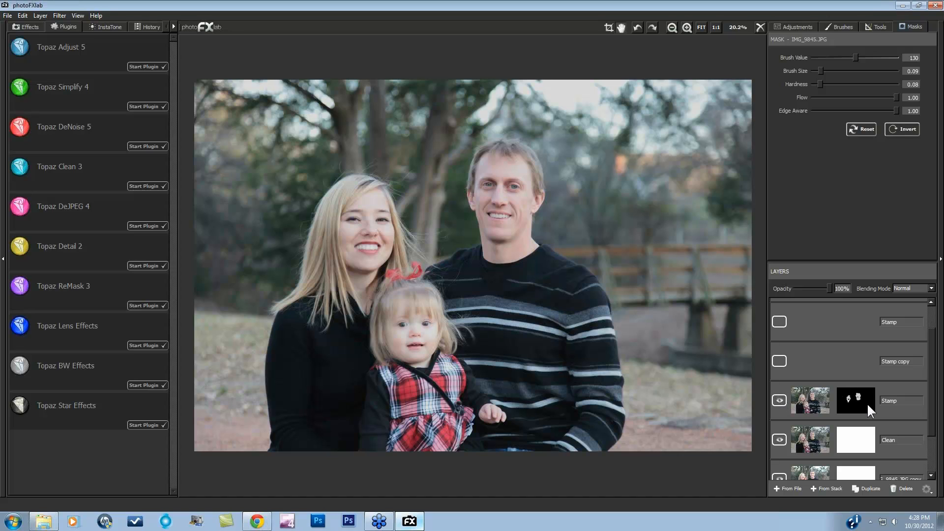
{"action": "left_click", "coordinate": [780, 359]}
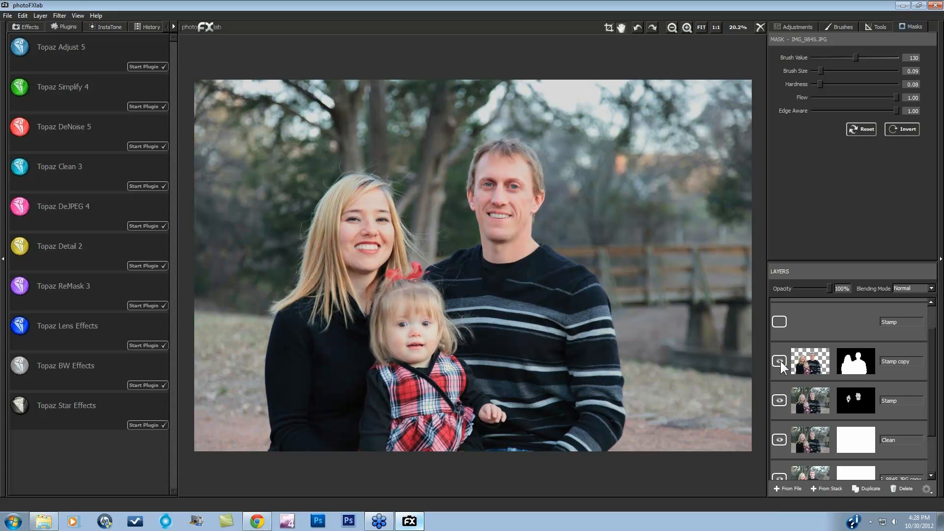
{"action": "scroll", "coordinate": [933, 390], "scroll_direction": "up", "scroll_amount": 1}
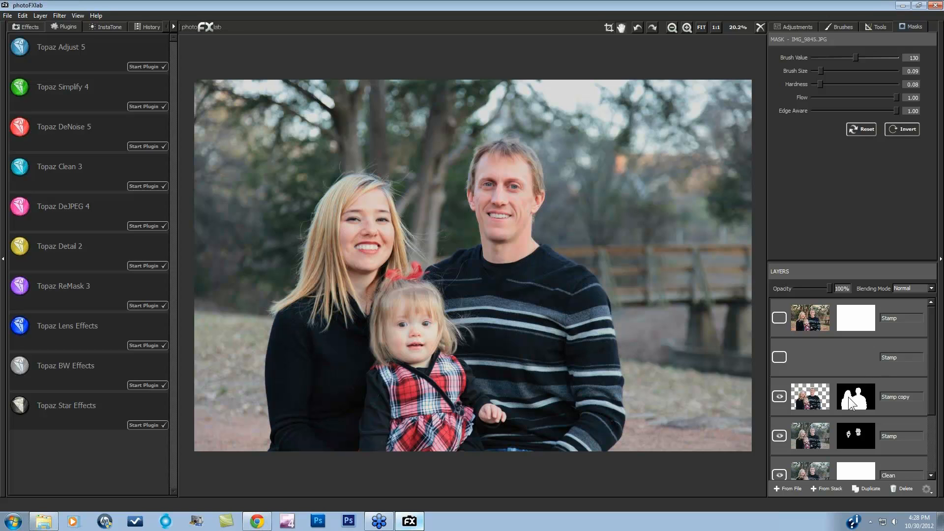
{"action": "left_click", "coordinate": [777, 353]}
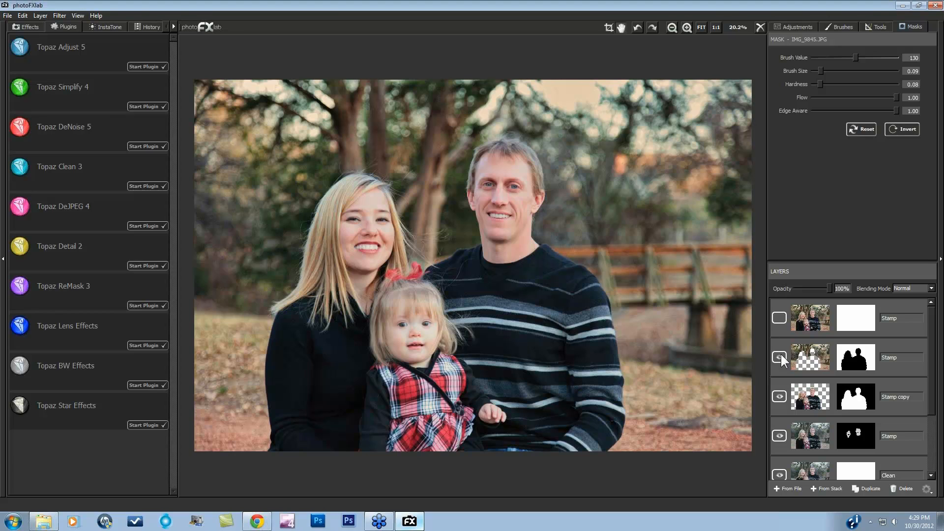
{"action": "left_click", "coordinate": [780, 317]}
Select the IMG_9845.JPG copy, Clean and face-masked Stamp layers together.
{"action": "left_click", "coordinate": [880, 328]}
{"action": "scroll", "coordinate": [895, 367], "scroll_direction": "down", "scroll_amount": 1}
{"action": "scroll", "coordinate": [895, 368], "scroll_direction": "down", "scroll_amount": 2}
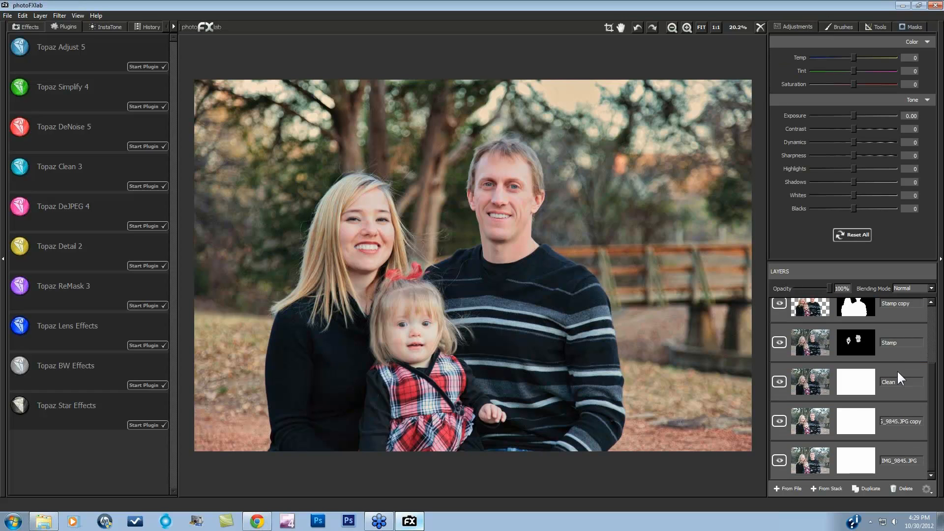
{"action": "left_click", "coordinate": [895, 432]}
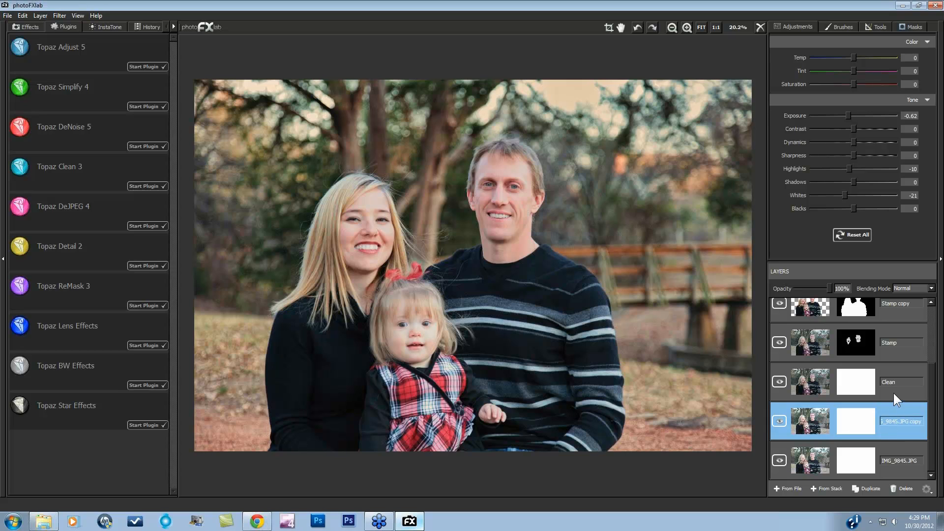
{"action": "left_click", "coordinate": [893, 390]}
{"action": "left_click", "coordinate": [898, 426], "text": "ctrl"}
{"action": "left_click", "coordinate": [896, 349], "text": "ctrl"}
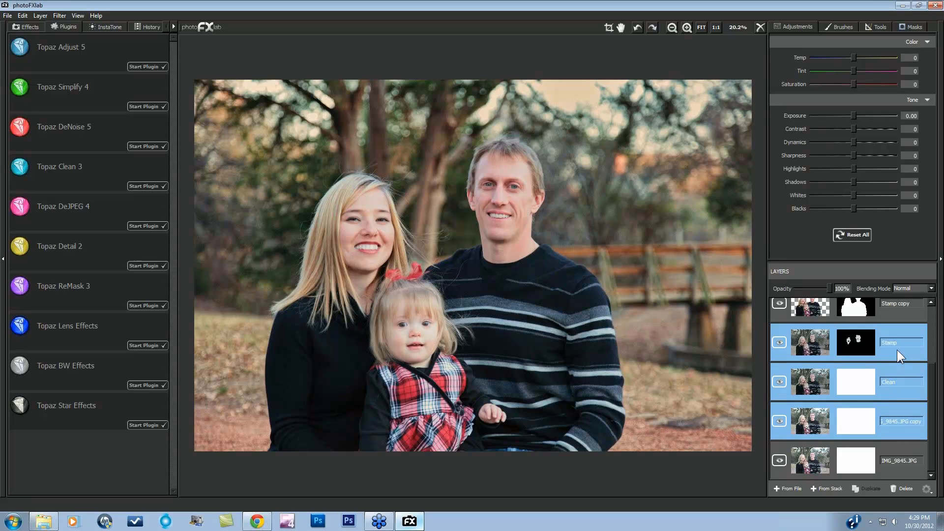
Delete all the retouching layers stacked above the base IMG_9845.JPG layer, leaving only the original photo.
{"action": "scroll", "coordinate": [896, 352], "scroll_direction": "up", "scroll_amount": 3}
{"action": "left_click", "coordinate": [899, 393], "text": "ctrl"}
{"action": "left_click", "coordinate": [894, 352], "text": "ctrl"}
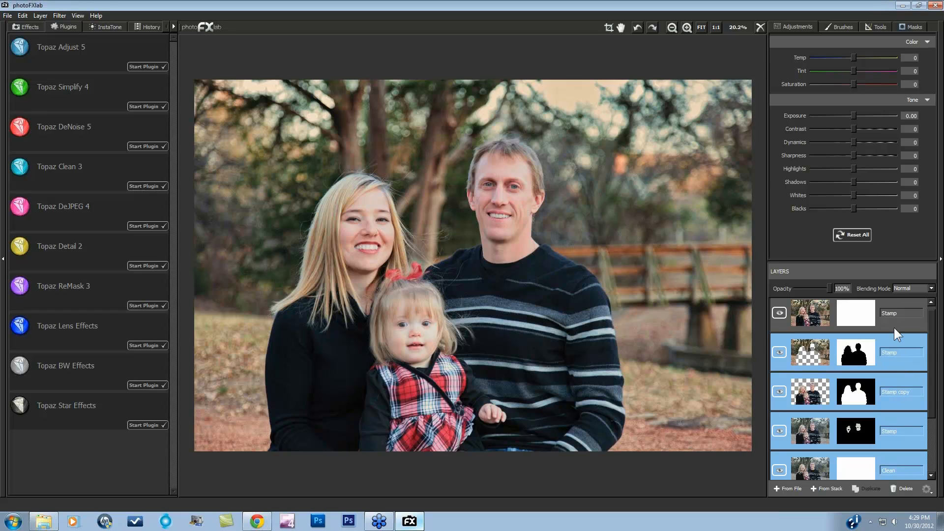
{"action": "left_click", "coordinate": [894, 328], "text": "ctrl"}
{"action": "scroll", "coordinate": [895, 358], "scroll_direction": "up", "scroll_amount": 1}
{"action": "scroll", "coordinate": [895, 358], "scroll_direction": "down", "scroll_amount": 3}
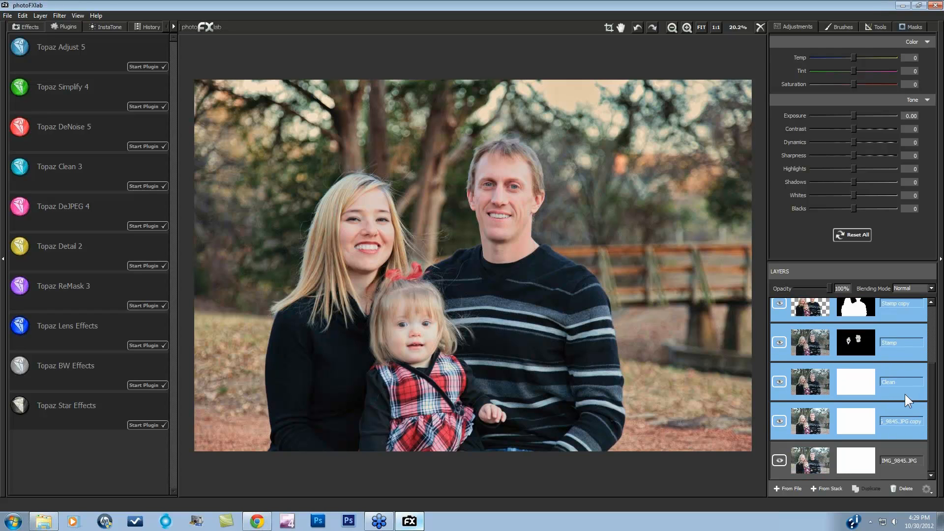
{"action": "left_click", "coordinate": [905, 486]}
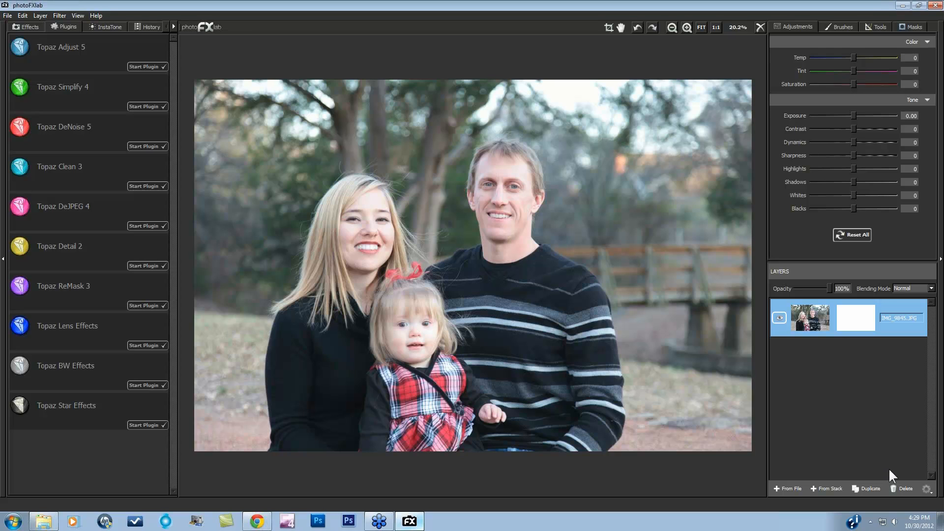
Duplicate the IMG_9845.JPG layer, lower the copy's Exposure to -0.92, and compare the photo with the copy hidden and shown.
{"action": "left_click", "coordinate": [866, 489]}
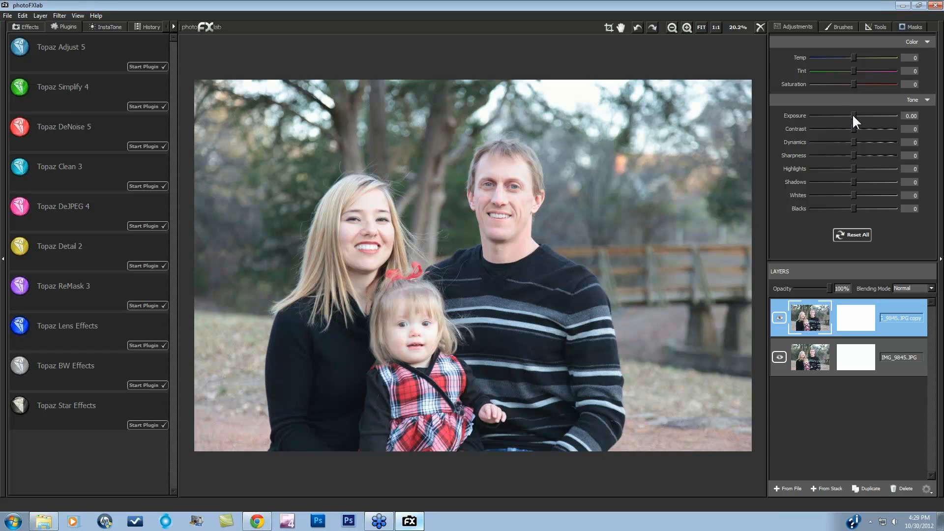
{"action": "left_click_drag", "start_coordinate": [852, 115], "coordinate": [849, 115]}
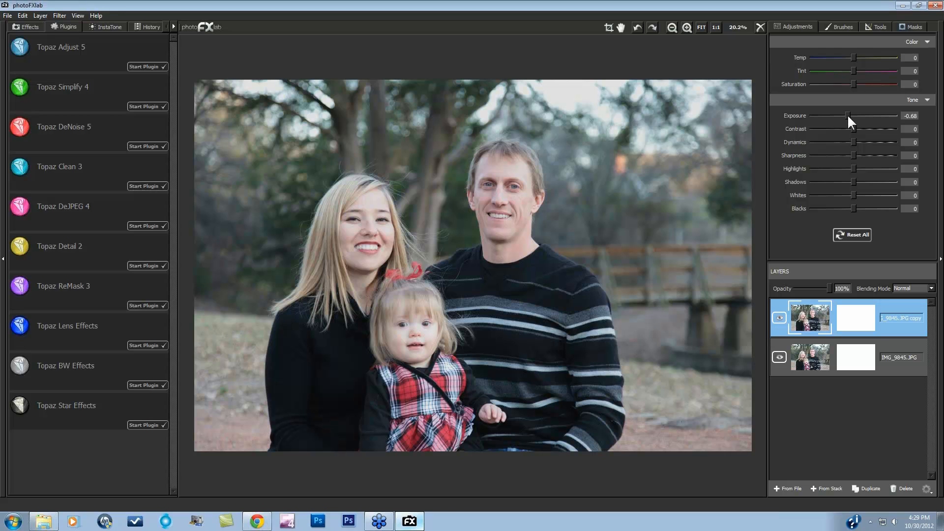
{"action": "left_click_drag", "start_coordinate": [846, 114], "coordinate": [845, 114]}
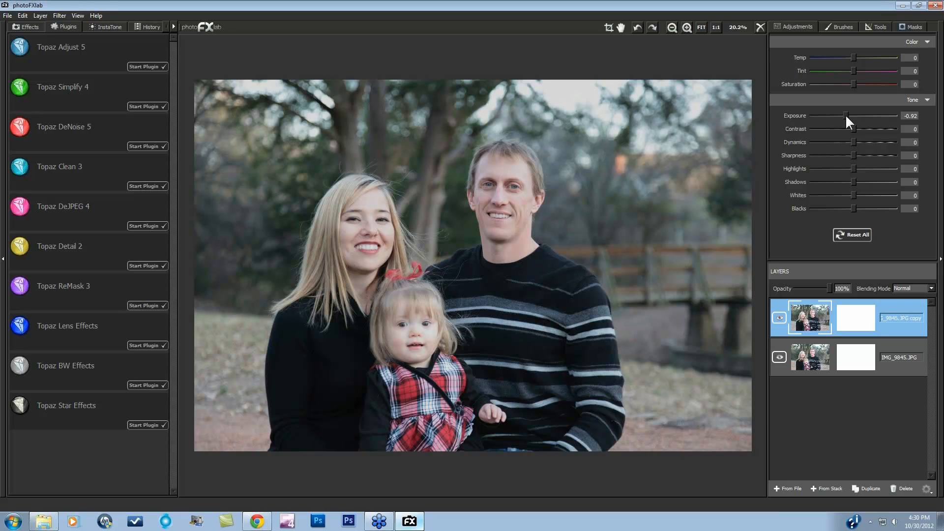
{"action": "left_click", "coordinate": [778, 317]}
{"action": "left_click", "coordinate": [778, 317]}
Create a layer from the stack, apply the SkinEven preset in Topaz Clean 3, and compare the man's face with the original.
{"action": "left_click", "coordinate": [827, 488]}
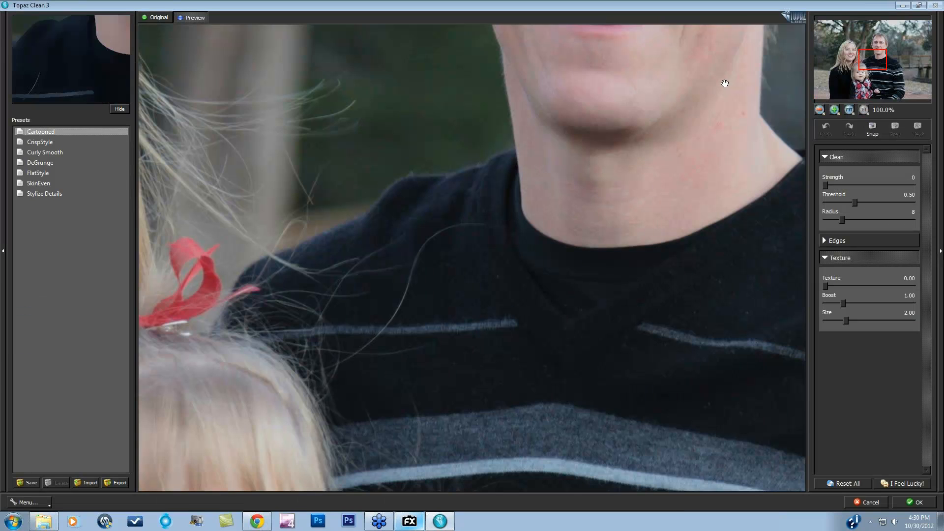
{"action": "left_click_drag", "start_coordinate": [724, 84], "coordinate": [673, 432]}
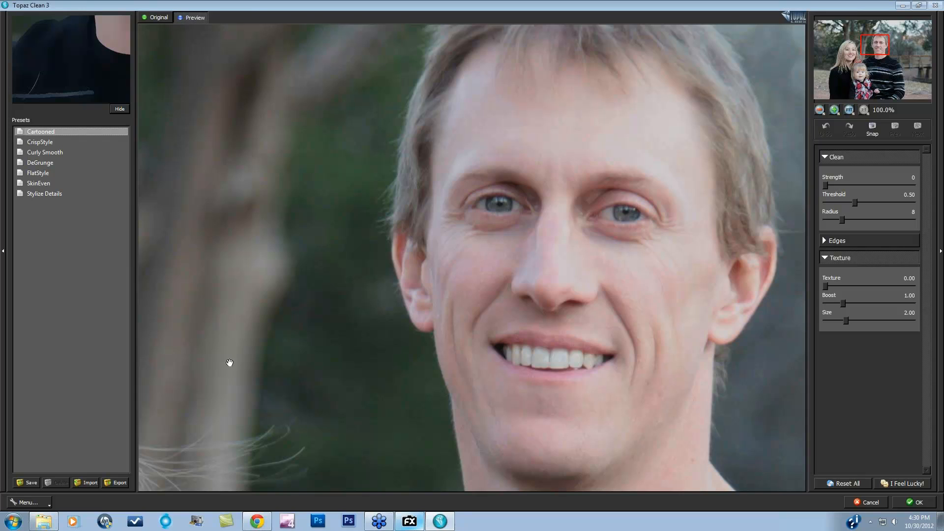
{"action": "left_click", "coordinate": [34, 182]}
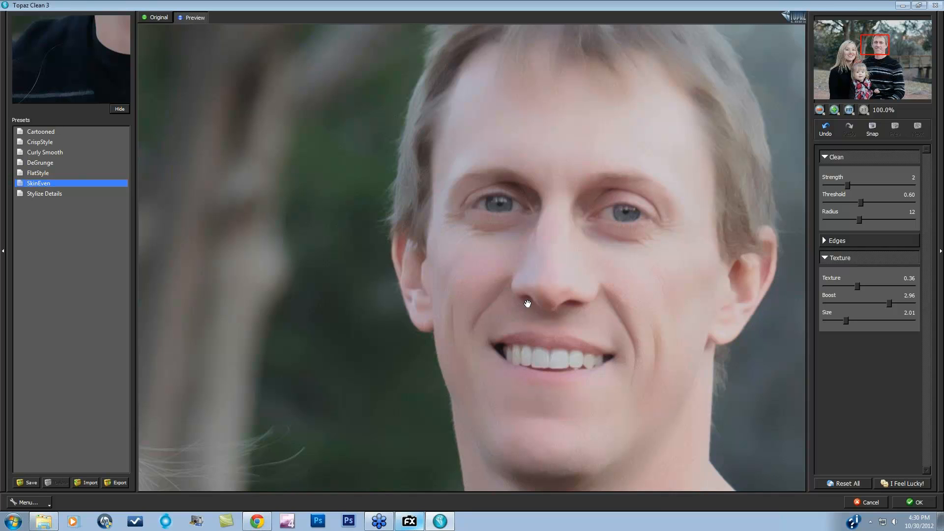
{"action": "left_click", "coordinate": [528, 305]}
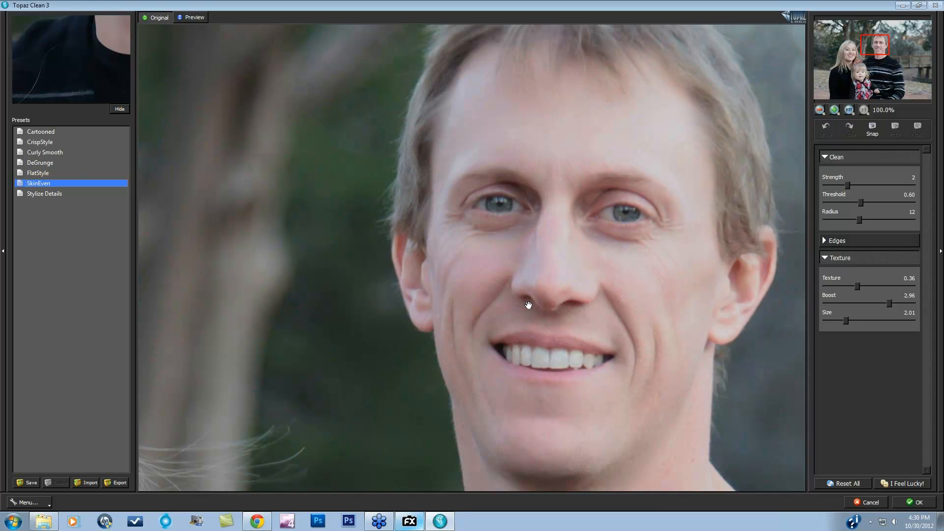
{"action": "left_click", "coordinate": [528, 306]}
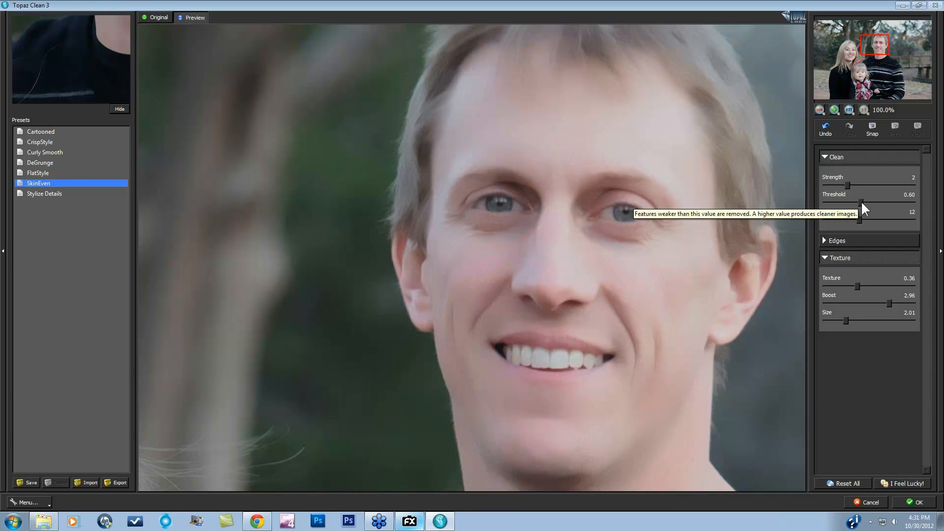
Try stronger and weaker smoothing on the man's face, setting the Clean Threshold to 0.41 and the Clean Radius to 9.
{"action": "left_click_drag", "start_coordinate": [860, 198], "coordinate": [888, 199]}
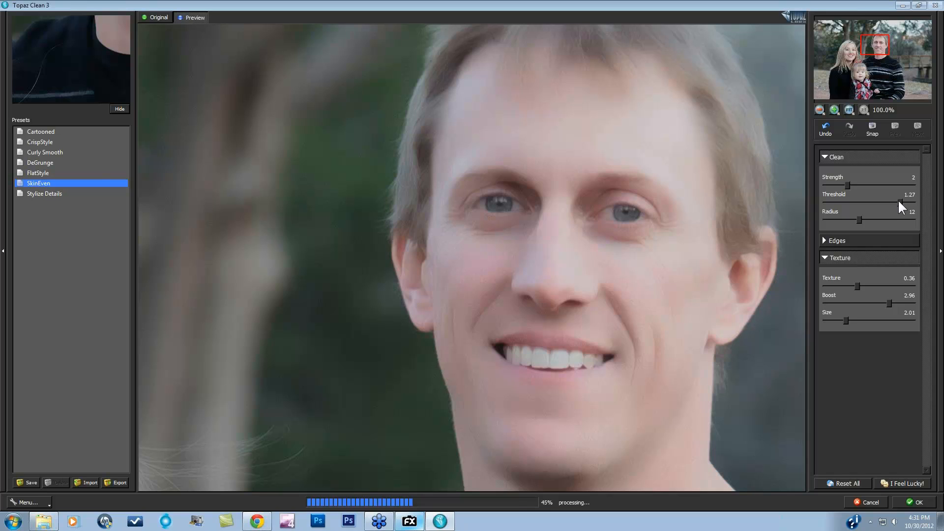
{"action": "left_click_drag", "start_coordinate": [882, 198], "coordinate": [846, 202]}
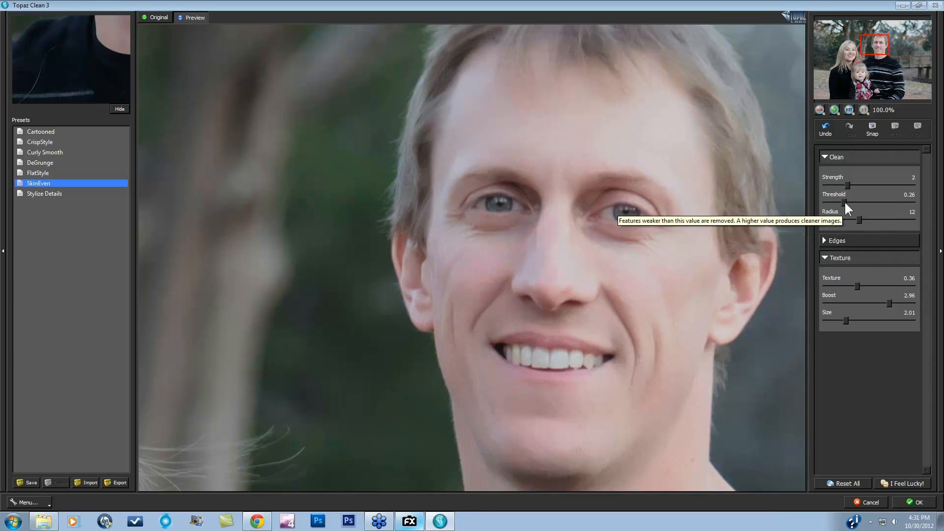
{"action": "left_click_drag", "start_coordinate": [844, 202], "coordinate": [885, 199]}
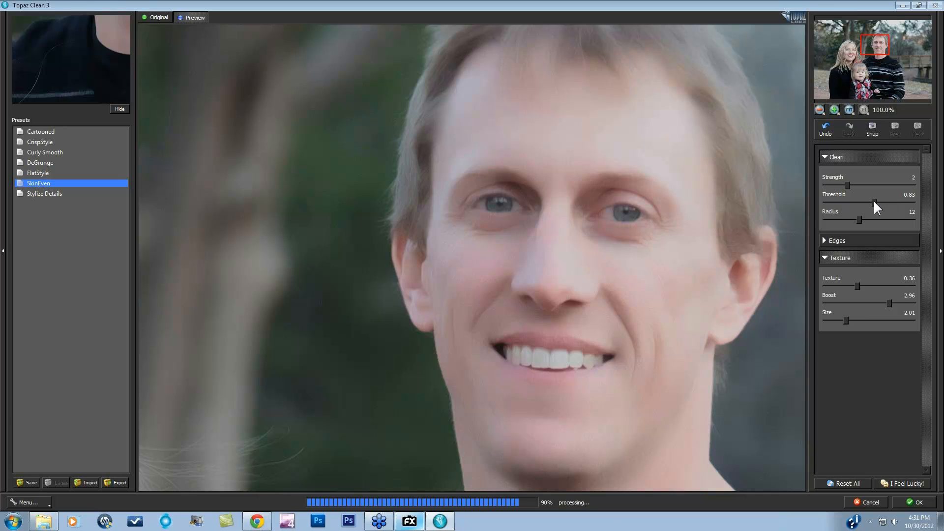
{"action": "left_click_drag", "start_coordinate": [874, 200], "coordinate": [860, 200]}
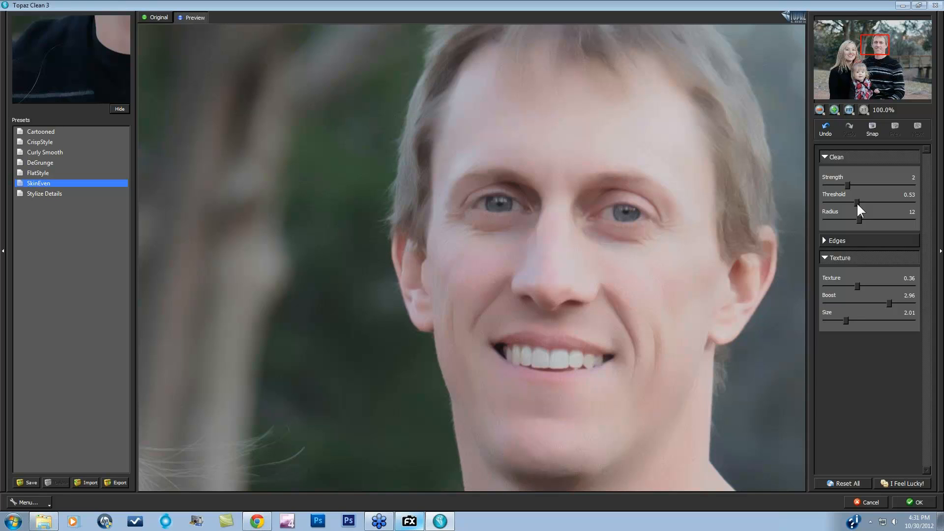
{"action": "left_click_drag", "start_coordinate": [857, 202], "coordinate": [855, 203]}
{"action": "left_click_drag", "start_coordinate": [849, 202], "coordinate": [849, 201]}
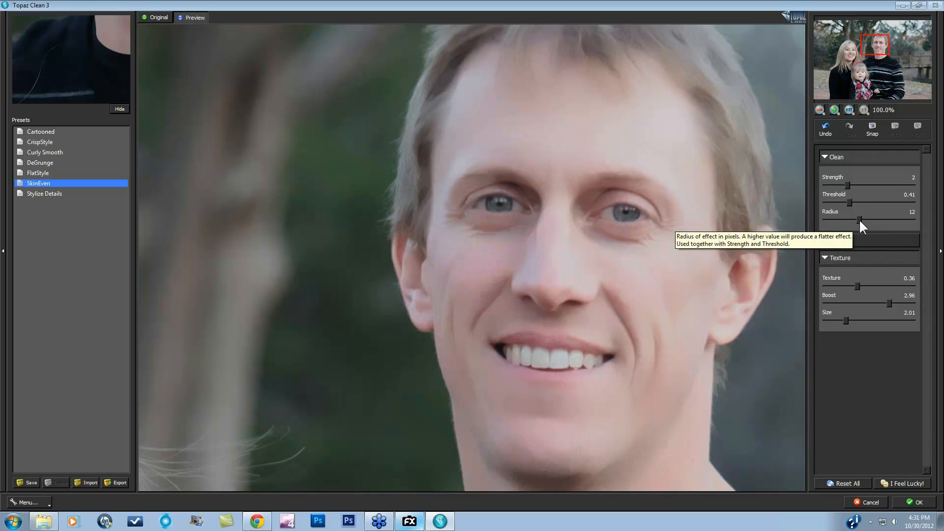
{"action": "left_click_drag", "start_coordinate": [879, 219], "coordinate": [901, 220]}
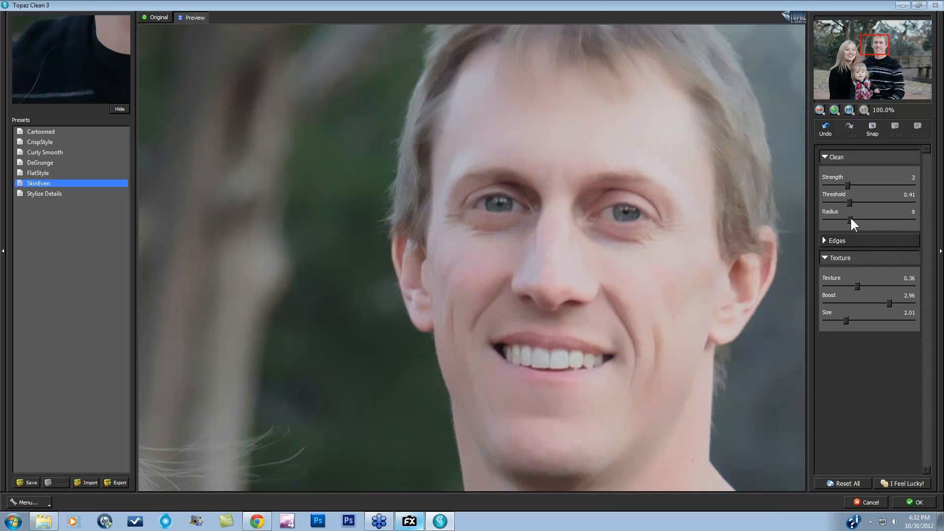
{"action": "left_click_drag", "start_coordinate": [850, 219], "coordinate": [851, 219]}
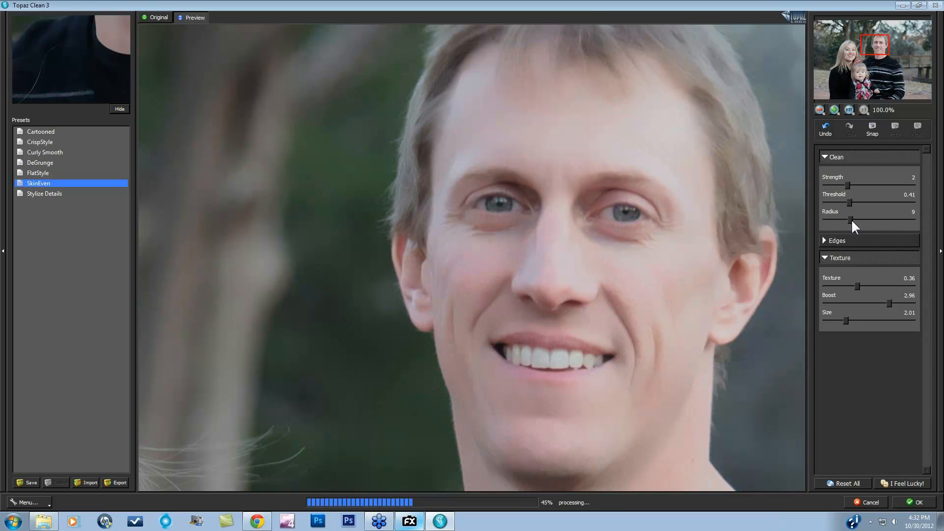
{"action": "left_click", "coordinate": [640, 350]}
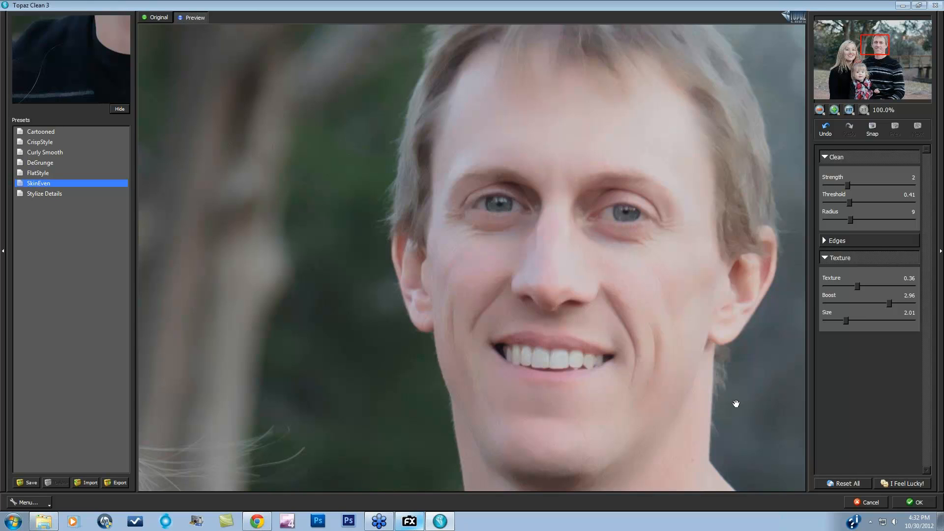
Expand the Edges settings and adjust the skin texture with Texture 0.30, Boost 1.48 and Size 5.22.
{"action": "left_click", "coordinate": [823, 239]}
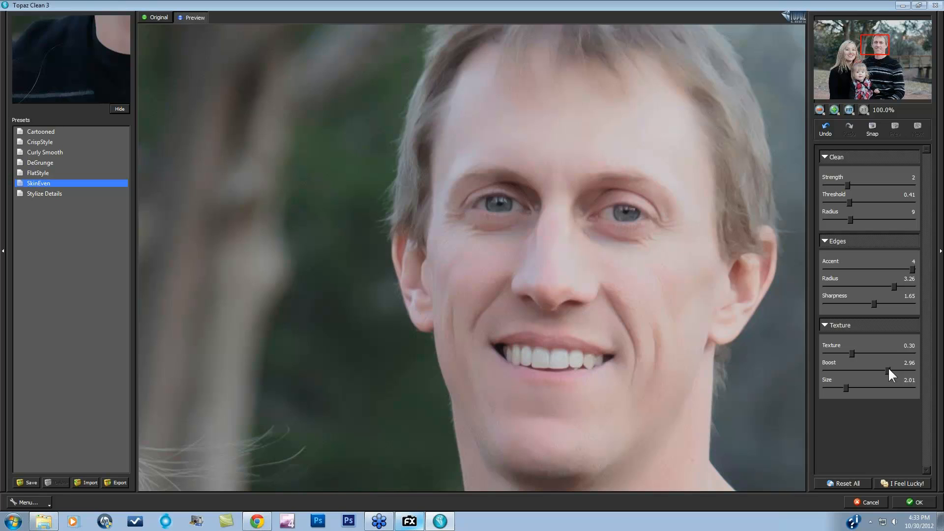
{"action": "left_click_drag", "start_coordinate": [887, 368], "coordinate": [873, 368]}
{"action": "left_click_drag", "start_coordinate": [868, 369], "coordinate": [863, 370]}
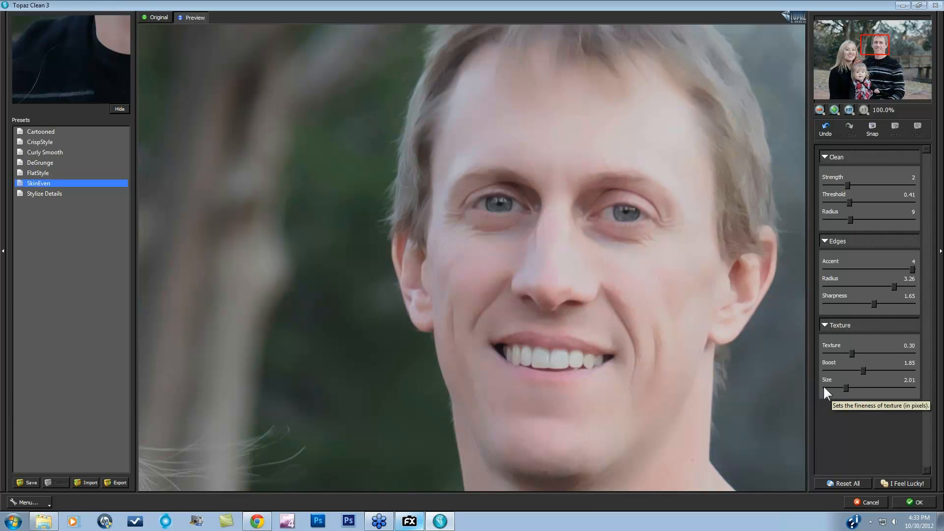
{"action": "left_click_drag", "start_coordinate": [846, 388], "coordinate": [868, 388]}
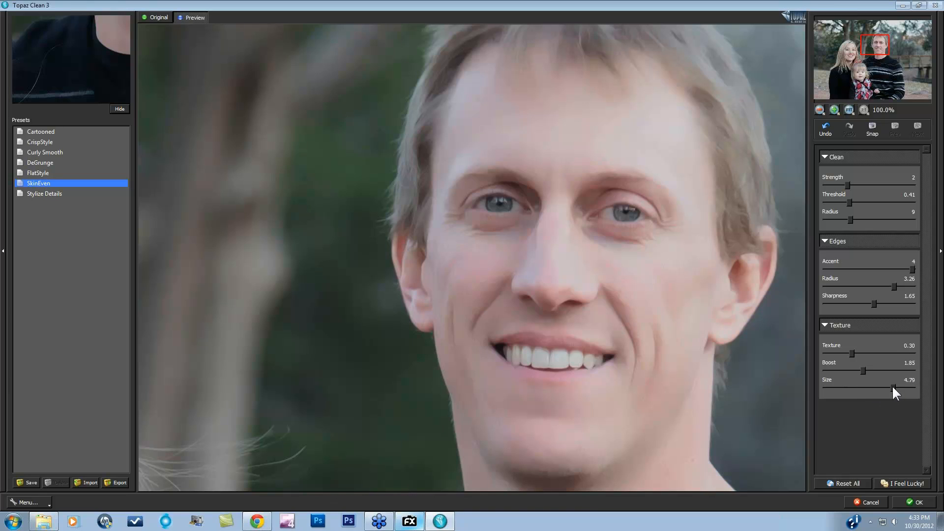
{"action": "left_click_drag", "start_coordinate": [893, 387], "coordinate": [900, 388]}
{"action": "left_click_drag", "start_coordinate": [854, 365], "coordinate": [853, 369]}
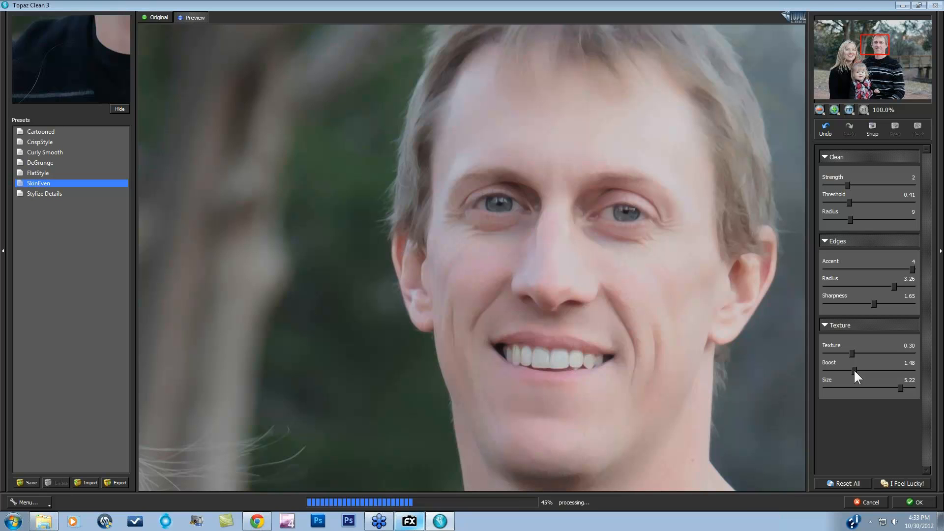
{"action": "left_click", "coordinate": [653, 295]}
{"action": "left_click_drag", "start_coordinate": [653, 294], "coordinate": [656, 297]}
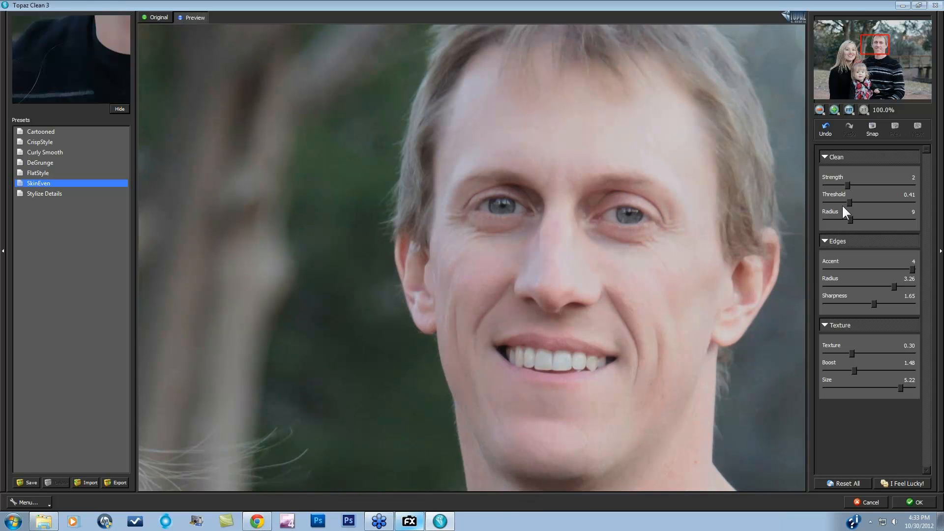
Lower the Clean Threshold to 0.26 and compare the man's smoothed face with the original.
{"action": "left_click_drag", "start_coordinate": [847, 202], "coordinate": [839, 202]}
{"action": "left_click", "coordinate": [642, 317]}
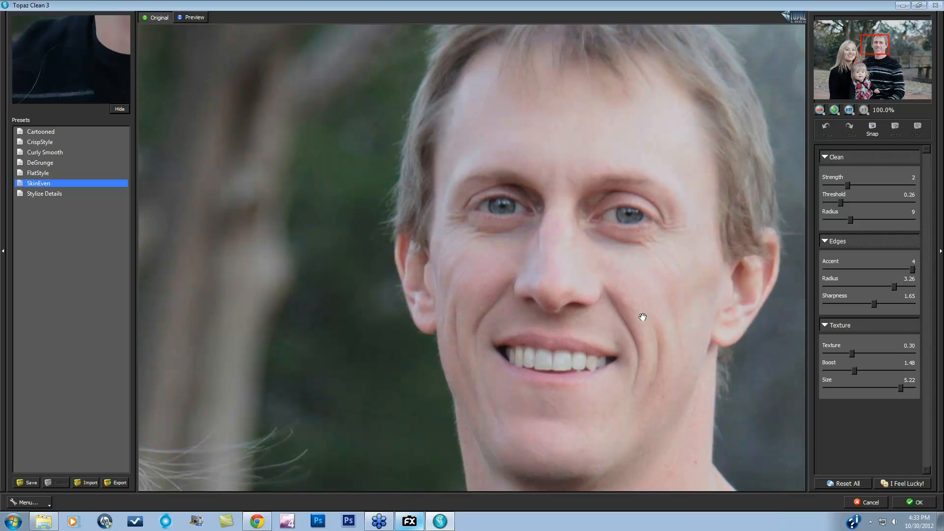
{"action": "left_click_drag", "start_coordinate": [643, 317], "coordinate": [665, 288]}
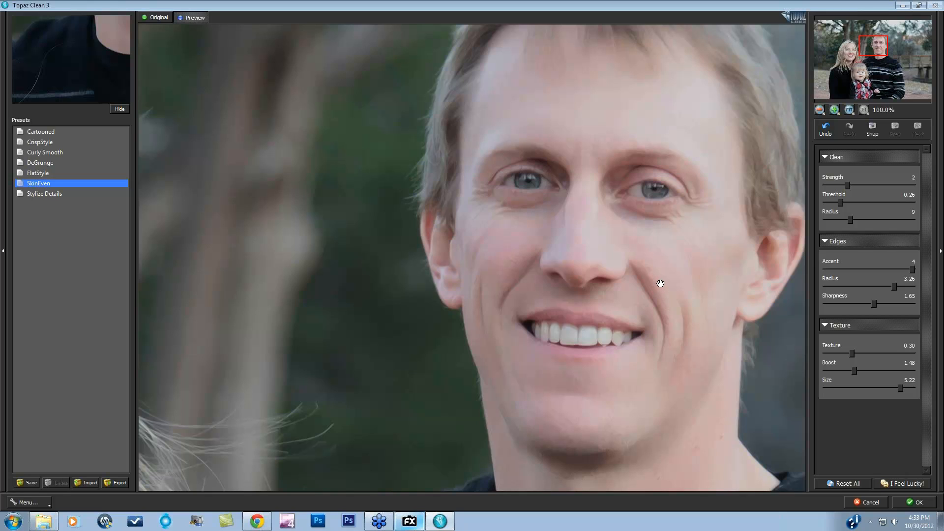
{"action": "left_click", "coordinate": [654, 281]}
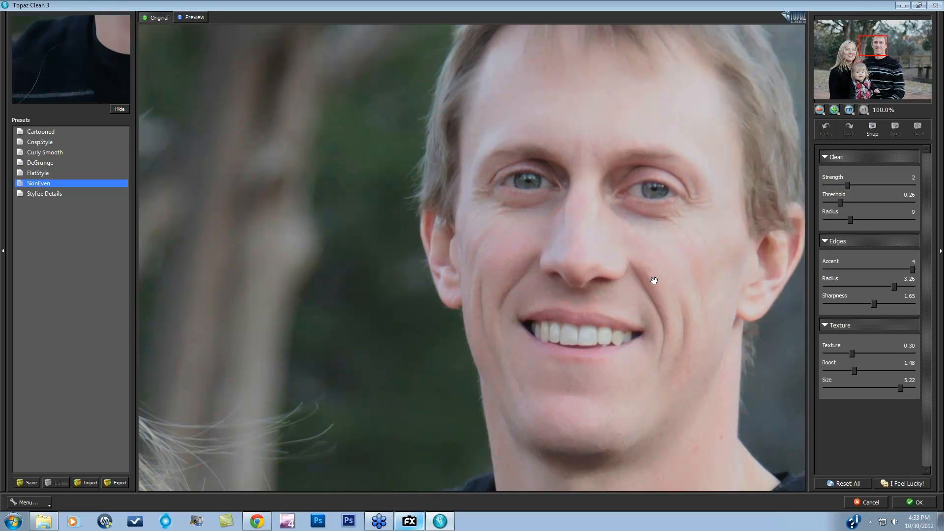
{"action": "left_click", "coordinate": [653, 281]}
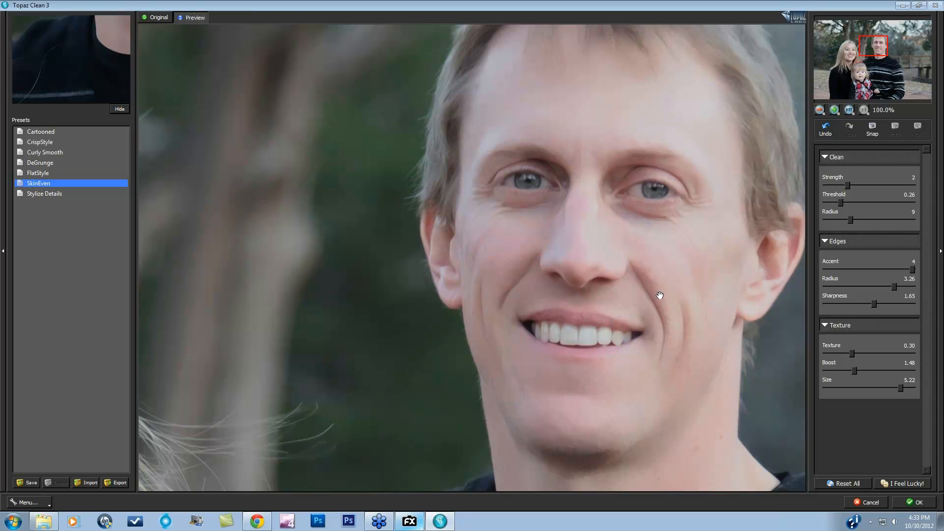
Compare the man's neck with the original and examine the skin smoothing on the woman's face and chin.
{"action": "left_click_drag", "start_coordinate": [692, 453], "coordinate": [693, 338]}
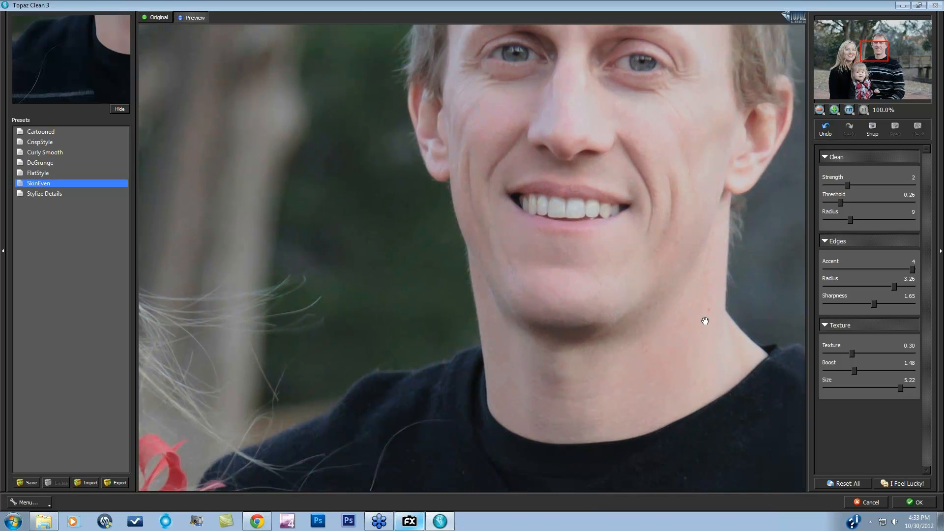
{"action": "left_click", "coordinate": [687, 345]}
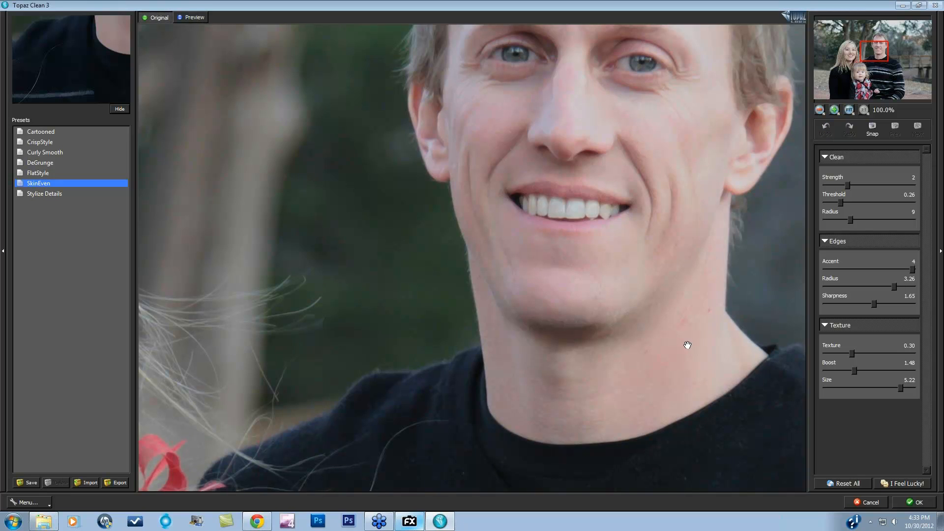
{"action": "left_click", "coordinate": [688, 345]}
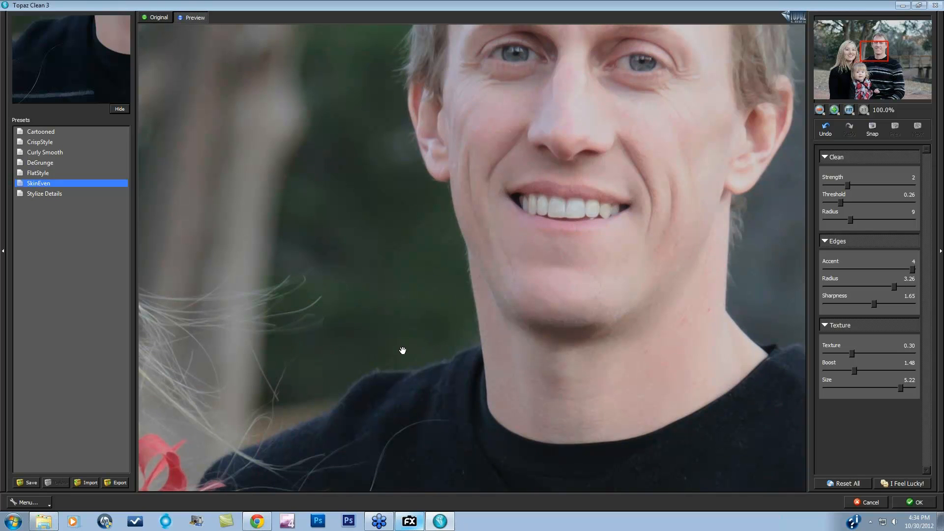
{"action": "left_click_drag", "start_coordinate": [363, 329], "coordinate": [832, 327]}
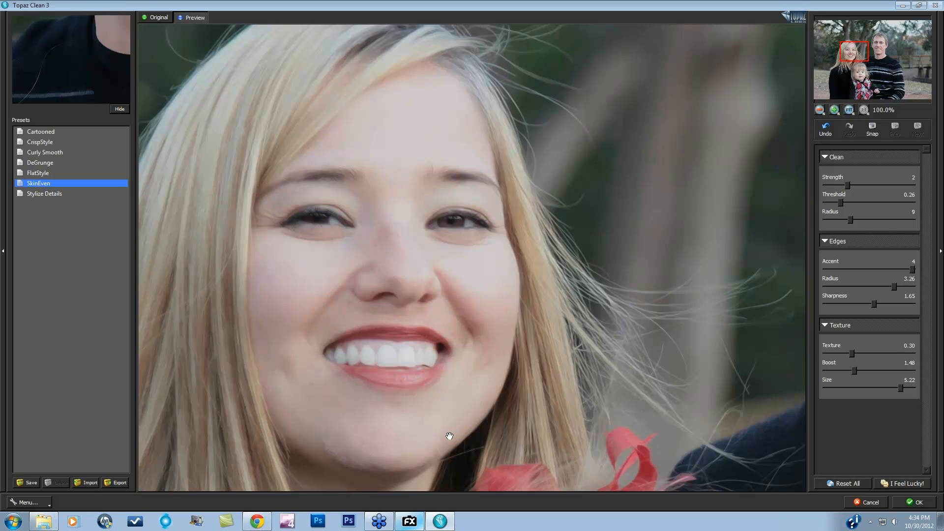
{"action": "left_click_drag", "start_coordinate": [449, 436], "coordinate": [415, 206]}
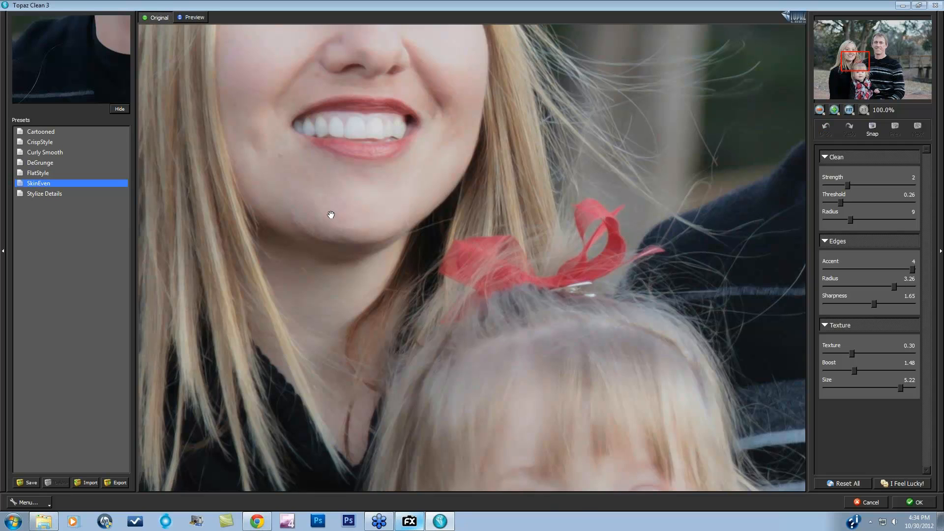
{"action": "left_click_drag", "start_coordinate": [331, 215], "coordinate": [375, 332]}
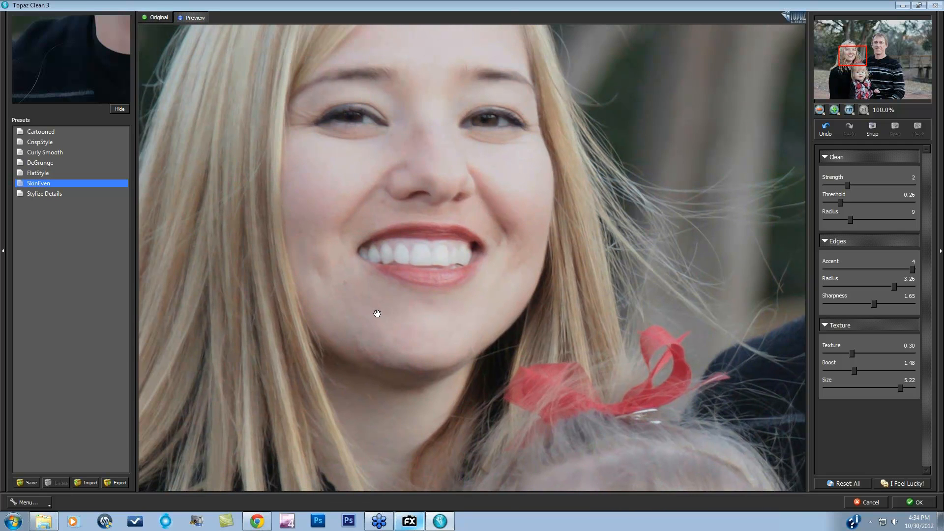
{"action": "left_click_drag", "start_coordinate": [322, 220], "coordinate": [305, 295]}
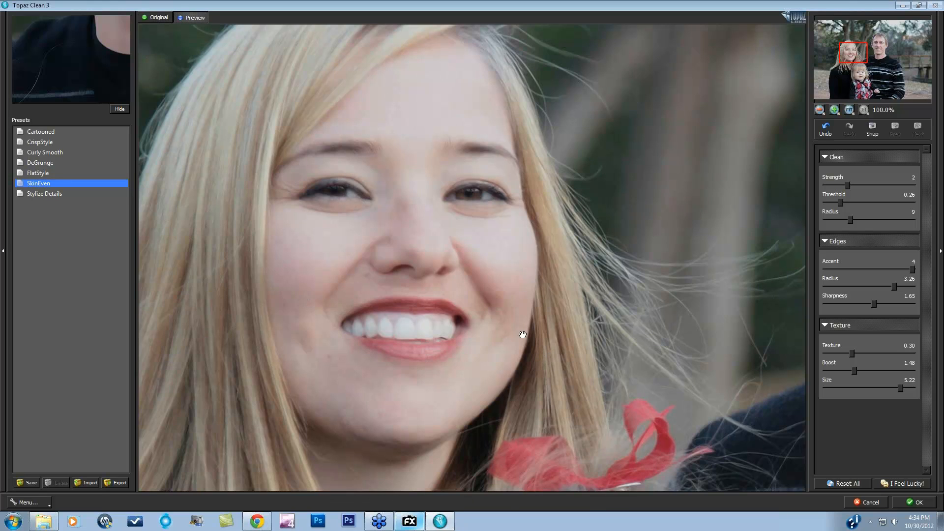
Apply the Topaz Clean 3 smoothing and inspect the child's, woman's and man's faces at 100%, toggling the Stamp layer to compare.
{"action": "left_click", "coordinate": [917, 504]}
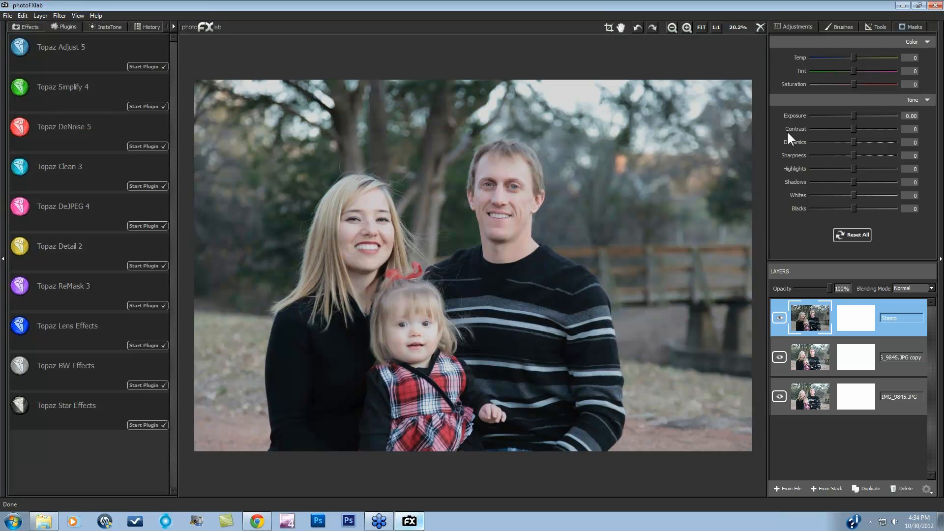
{"action": "left_click", "coordinate": [716, 27]}
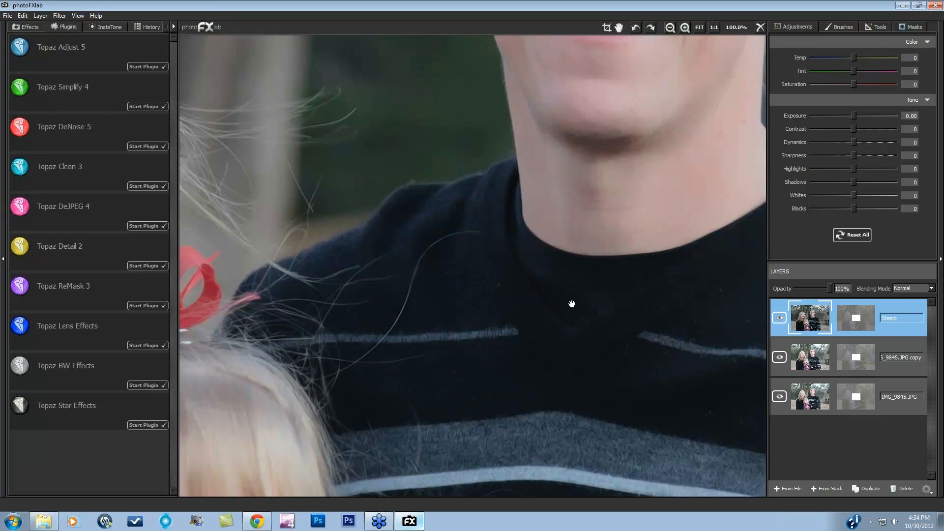
{"action": "left_click_drag", "start_coordinate": [704, 116], "coordinate": [756, 37]}
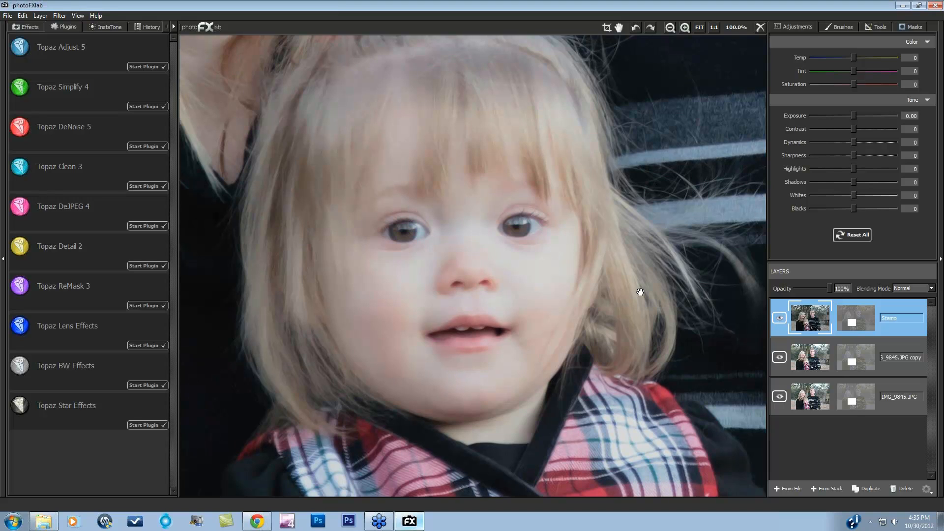
{"action": "left_click_drag", "start_coordinate": [480, 252], "coordinate": [599, 495]}
{"action": "left_click_drag", "start_coordinate": [654, 281], "coordinate": [628, 331]}
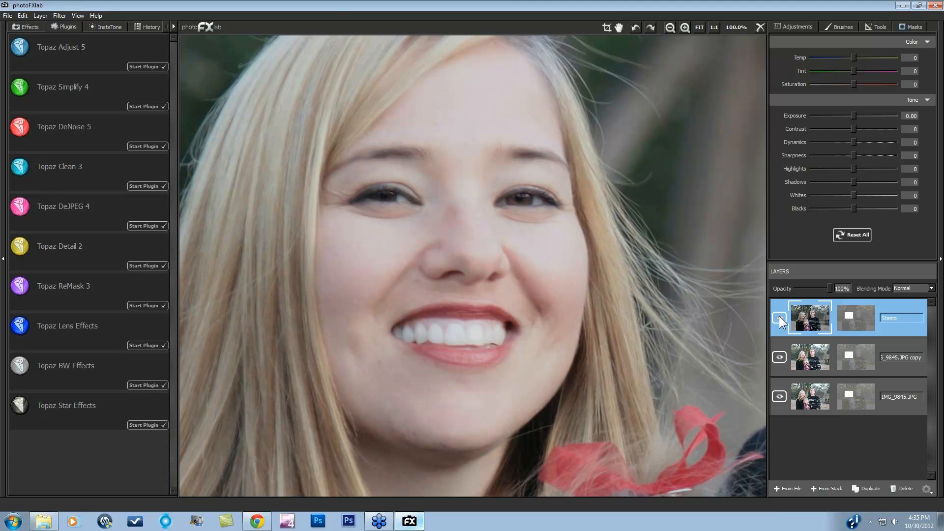
{"action": "left_click", "coordinate": [779, 315]}
{"action": "left_click_drag", "start_coordinate": [578, 206], "coordinate": [255, 258]}
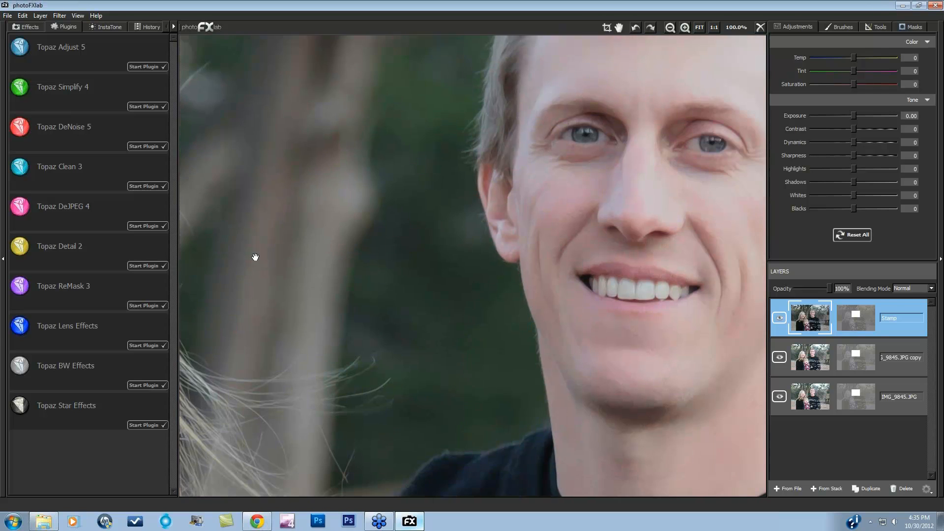
{"action": "left_click_drag", "start_coordinate": [506, 250], "coordinate": [465, 285]}
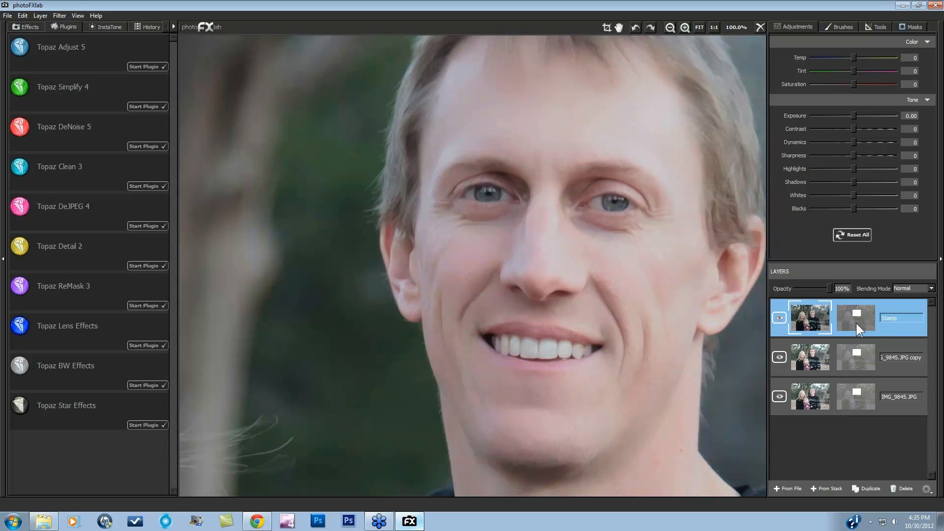
Create another merged Stamp layer from the stack with both parents' faces in view at 50%.
{"action": "left_click", "coordinate": [669, 28]}
{"action": "left_click_drag", "start_coordinate": [514, 209], "coordinate": [615, 319]}
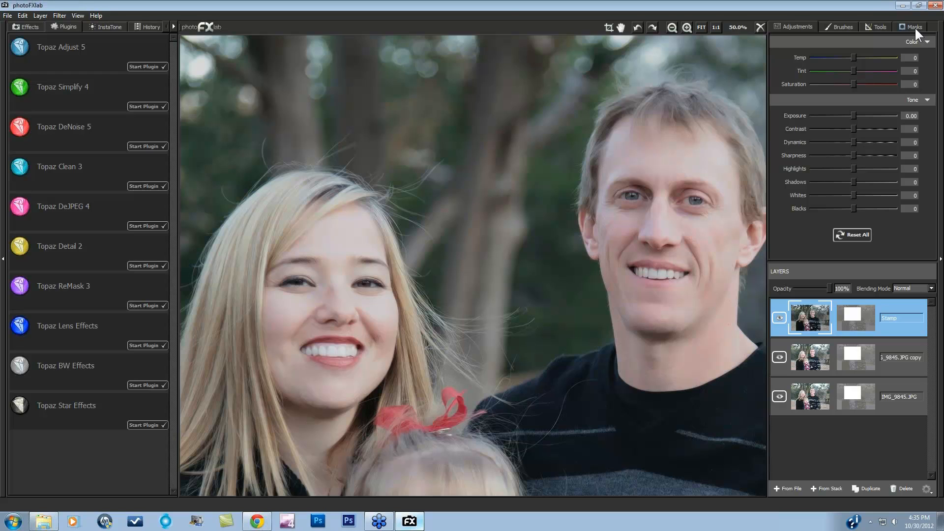
{"action": "left_click", "coordinate": [826, 488]}
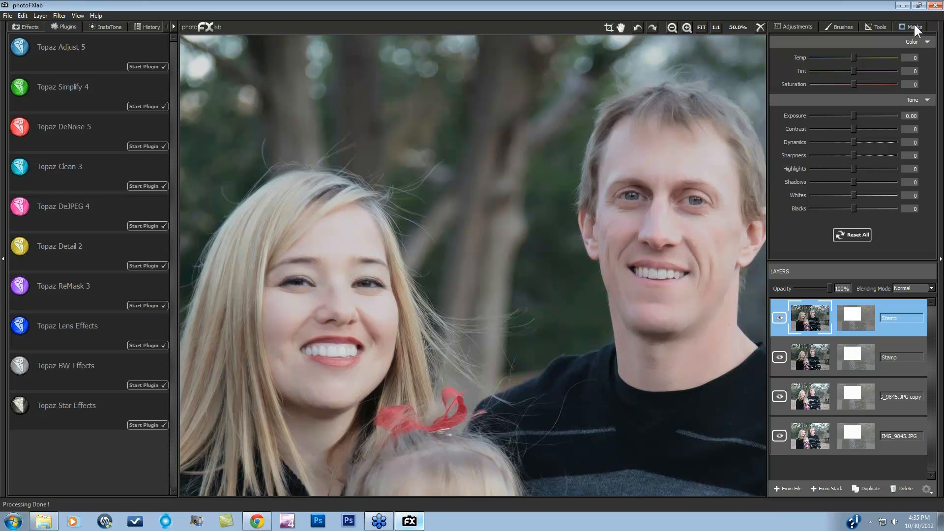
Invert the new Stamp layer's mask and paint over the man's and woman's faces with a brush size of 0.11.
{"action": "left_click", "coordinate": [913, 25]}
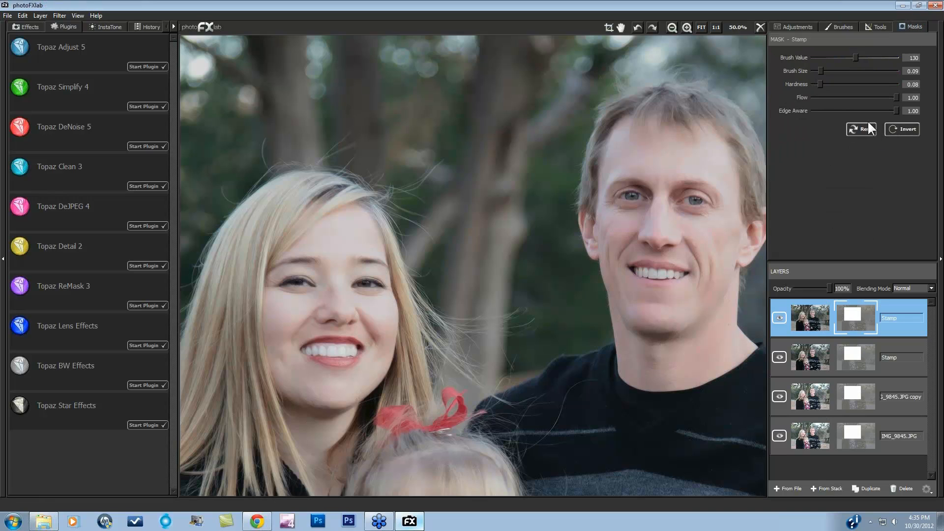
{"action": "left_click", "coordinate": [906, 132]}
{"action": "left_click_drag", "start_coordinate": [820, 71], "coordinate": [825, 71]}
{"action": "mouse_move", "coordinate": [730, 308]}
{"action": "left_mouse_down"}
{"action": "mouse_move", "coordinate": [735, 222]}
{"action": "mouse_move", "coordinate": [731, 249]}
{"action": "left_mouse_up"}
{"action": "mouse_move", "coordinate": [329, 278]}
{"action": "left_mouse_down"}
{"action": "mouse_move", "coordinate": [386, 343]}
{"action": "mouse_move", "coordinate": [367, 374]}
{"action": "mouse_move", "coordinate": [333, 390]}
{"action": "mouse_move", "coordinate": [348, 395]}
{"action": "mouse_move", "coordinate": [321, 422]}
{"action": "mouse_move", "coordinate": [286, 421]}
{"action": "mouse_move", "coordinate": [311, 457]}
{"action": "mouse_move", "coordinate": [336, 410]}
{"action": "mouse_move", "coordinate": [321, 446]}
{"action": "left_mouse_up"}
Create another Stamp layer from the stack and duplicate it.
{"action": "left_click", "coordinate": [828, 489]}
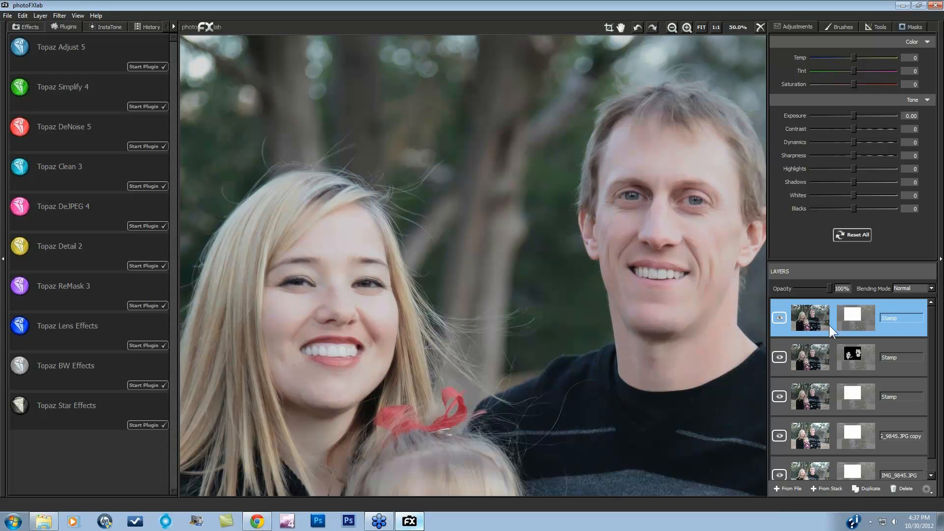
{"action": "left_click", "coordinate": [871, 485]}
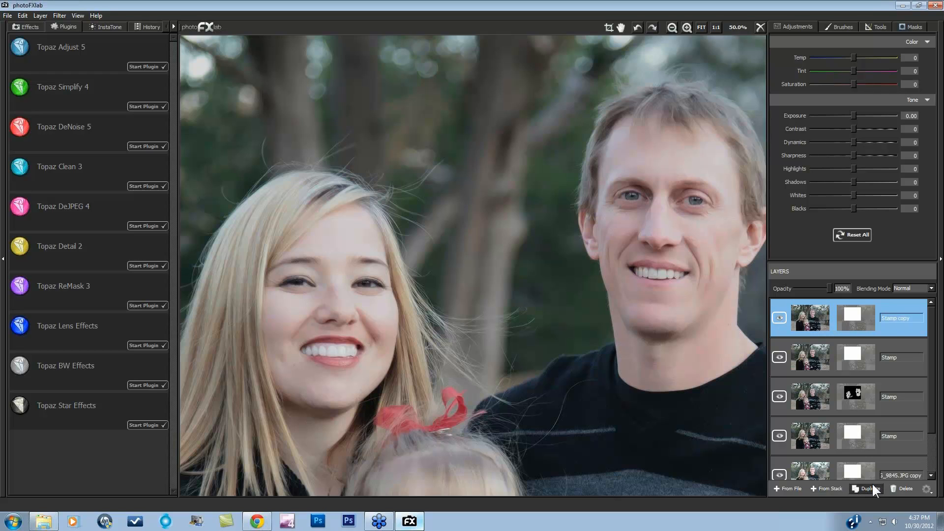
{"action": "left_click", "coordinate": [893, 368]}
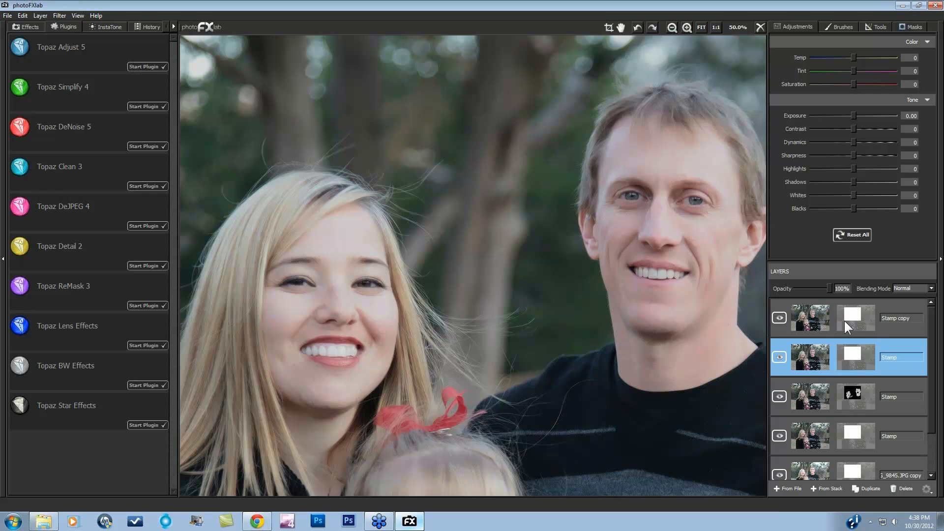
Open the Stamp copy layer in Topaz ReMask 3 and outline the family, including the woman's loose hair, with the compute brush.
{"action": "left_click", "coordinate": [816, 321]}
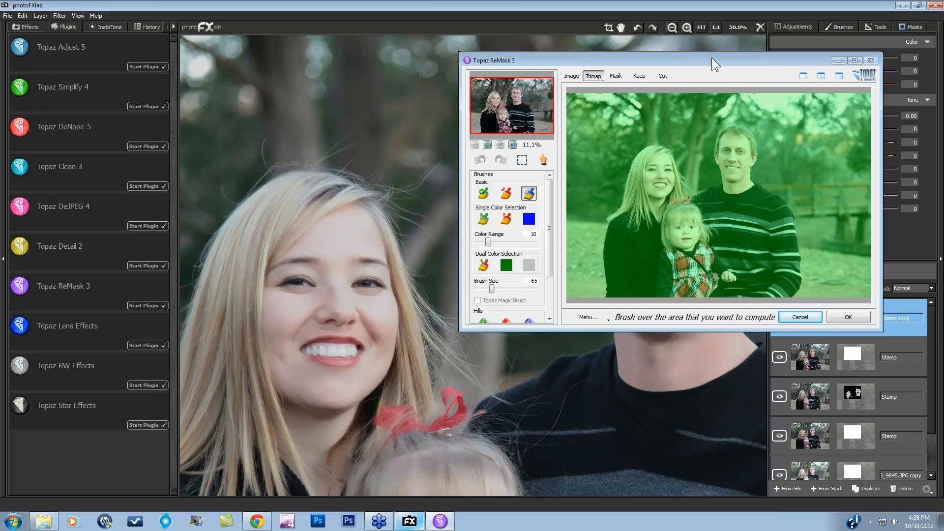
{"action": "left_click_drag", "start_coordinate": [712, 58], "coordinate": [539, 52]}
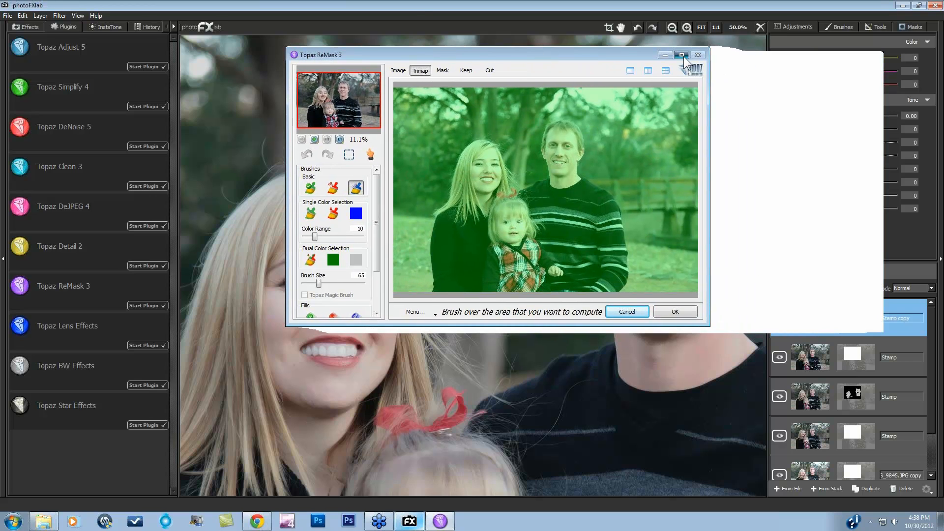
{"action": "left_click", "coordinate": [681, 55]}
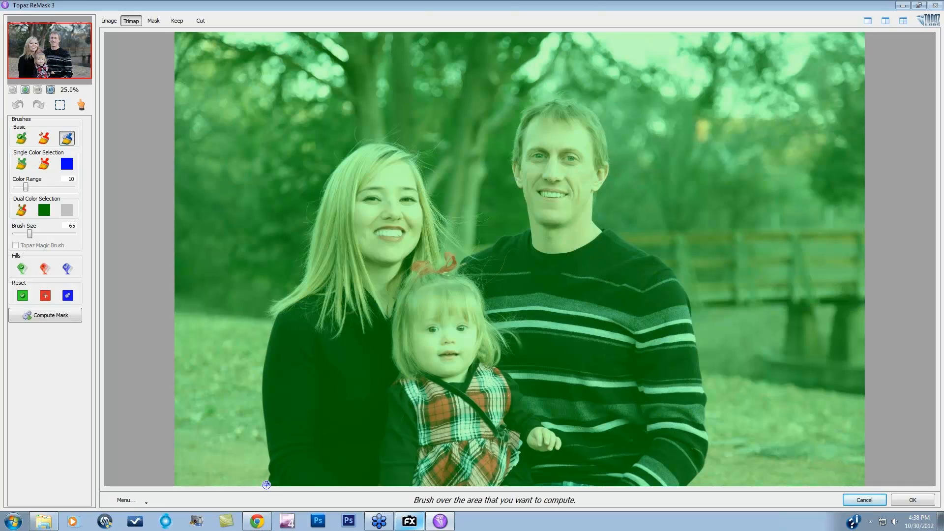
{"action": "mouse_move", "coordinate": [269, 474]}
{"action": "left_mouse_down"}
{"action": "mouse_move", "coordinate": [262, 382]}
{"action": "mouse_move", "coordinate": [277, 316]}
{"action": "mouse_move", "coordinate": [268, 303]}
{"action": "mouse_move", "coordinate": [301, 284]}
{"action": "mouse_move", "coordinate": [288, 296]}
{"action": "mouse_move", "coordinate": [307, 256]}
{"action": "mouse_move", "coordinate": [307, 269]}
{"action": "mouse_move", "coordinate": [307, 247]}
{"action": "mouse_move", "coordinate": [298, 264]}
{"action": "mouse_move", "coordinate": [297, 254]}
{"action": "mouse_move", "coordinate": [315, 218]}
{"action": "mouse_move", "coordinate": [305, 223]}
{"action": "mouse_move", "coordinate": [345, 155]}
{"action": "mouse_move", "coordinate": [334, 150]}
{"action": "mouse_move", "coordinate": [344, 158]}
{"action": "mouse_move", "coordinate": [357, 149]}
{"action": "mouse_move", "coordinate": [354, 131]}
{"action": "mouse_move", "coordinate": [358, 146]}
{"action": "mouse_move", "coordinate": [397, 127]}
{"action": "mouse_move", "coordinate": [386, 141]}
{"action": "mouse_move", "coordinate": [413, 153]}
{"action": "mouse_move", "coordinate": [442, 140]}
{"action": "mouse_move", "coordinate": [422, 158]}
{"action": "mouse_move", "coordinate": [433, 164]}
{"action": "mouse_move", "coordinate": [415, 162]}
{"action": "mouse_move", "coordinate": [430, 199]}
{"action": "mouse_move", "coordinate": [437, 211]}
{"action": "mouse_move", "coordinate": [487, 218]}
{"action": "mouse_move", "coordinate": [432, 210]}
{"action": "mouse_move", "coordinate": [458, 216]}
{"action": "mouse_move", "coordinate": [437, 215]}
{"action": "mouse_move", "coordinate": [474, 254]}
{"action": "mouse_move", "coordinate": [459, 266]}
{"action": "mouse_move", "coordinate": [459, 249]}
{"action": "mouse_move", "coordinate": [440, 231]}
{"action": "mouse_move", "coordinate": [444, 261]}
{"action": "mouse_move", "coordinate": [456, 265]}
{"action": "mouse_move", "coordinate": [529, 227]}
{"action": "mouse_move", "coordinate": [513, 173]}
{"action": "mouse_move", "coordinate": [514, 119]}
{"action": "mouse_move", "coordinate": [531, 103]}
{"action": "mouse_move", "coordinate": [573, 96]}
{"action": "mouse_move", "coordinate": [610, 147]}
{"action": "mouse_move", "coordinate": [592, 221]}
{"action": "mouse_move", "coordinate": [655, 258]}
{"action": "mouse_move", "coordinate": [686, 295]}
{"action": "mouse_move", "coordinate": [710, 450]}
{"action": "mouse_move", "coordinate": [682, 495]}
{"action": "mouse_move", "coordinate": [698, 468]}
{"action": "left_mouse_up"}
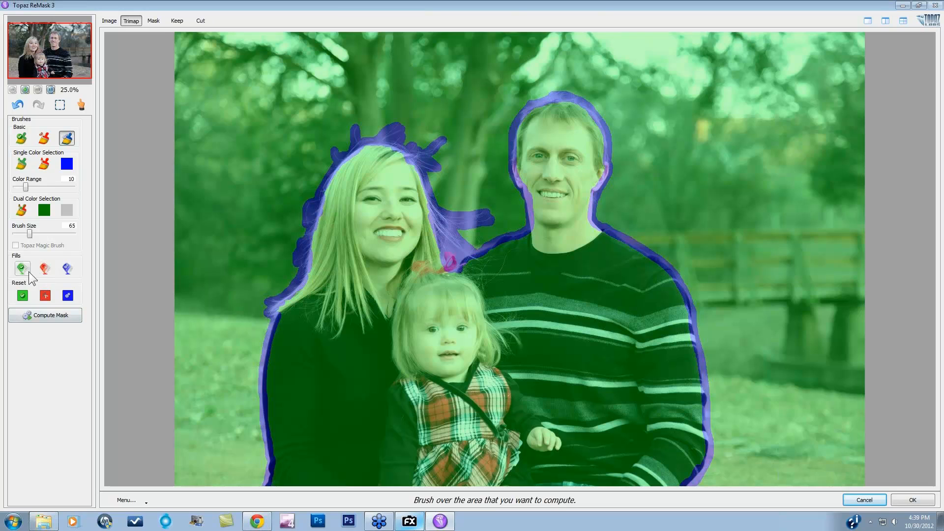
Fill the background outside the family's outline as the area to cut and compute the mask.
{"action": "left_click", "coordinate": [44, 271]}
{"action": "left_click", "coordinate": [246, 226]}
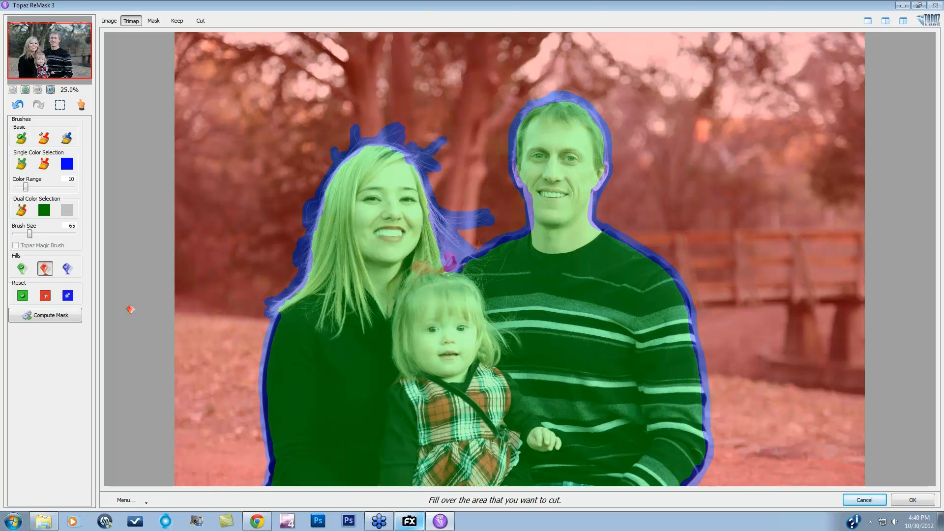
{"action": "left_click", "coordinate": [45, 314]}
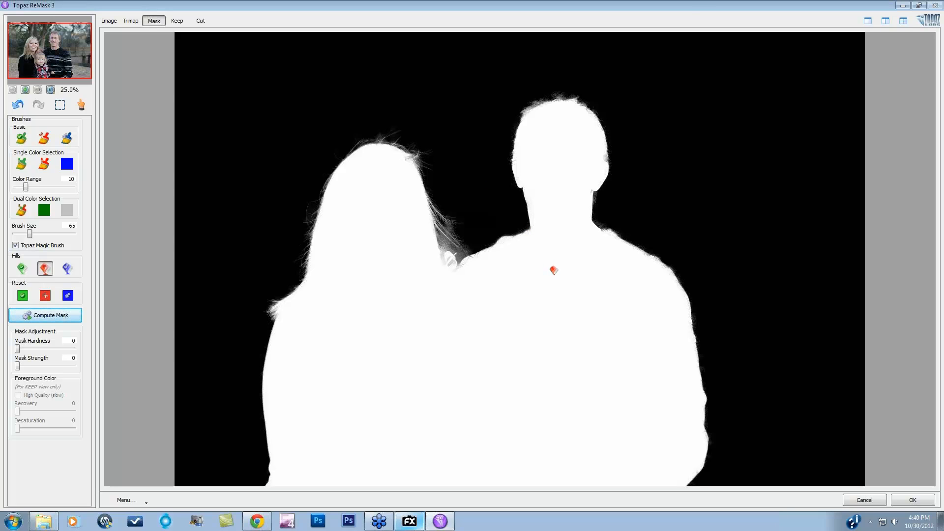
Show the trimap beside the Keep result and enable High Quality foreground color with Recovery at 100.
{"action": "left_click", "coordinate": [885, 22]}
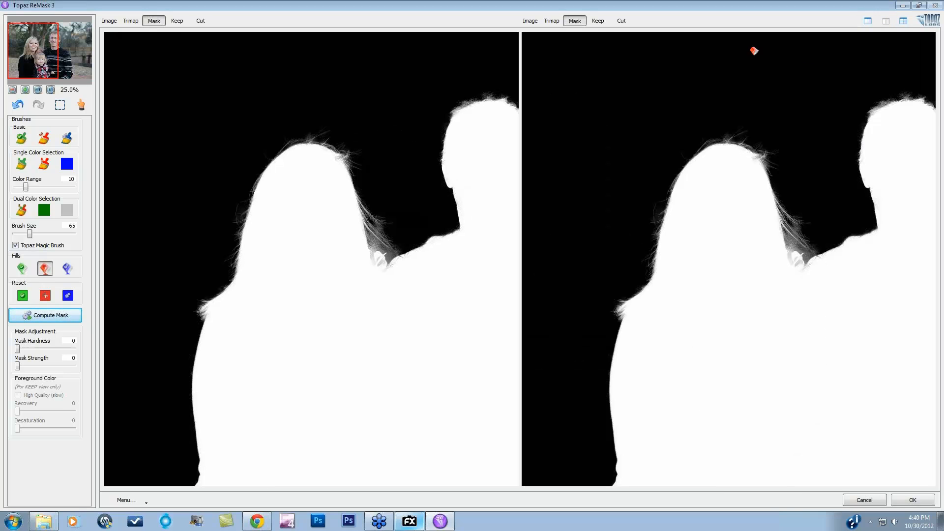
{"action": "left_click", "coordinate": [601, 19]}
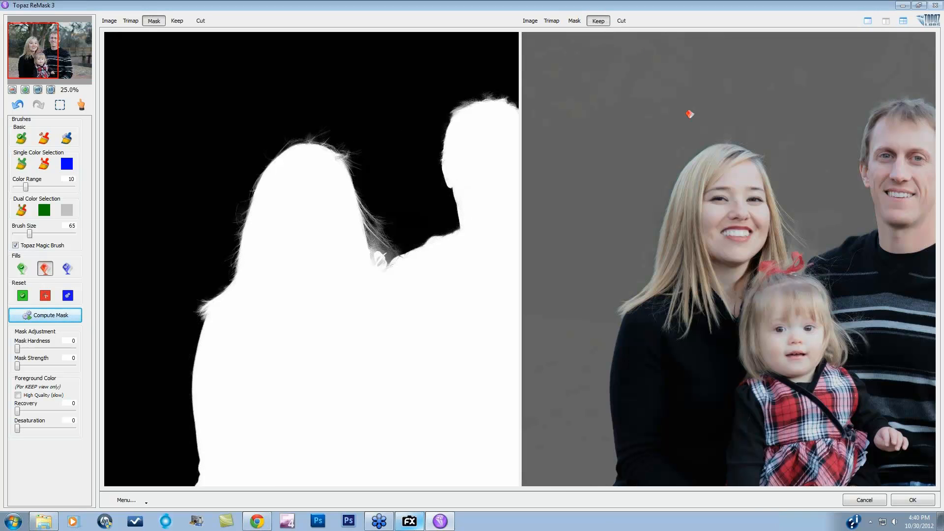
{"action": "left_click", "coordinate": [127, 20]}
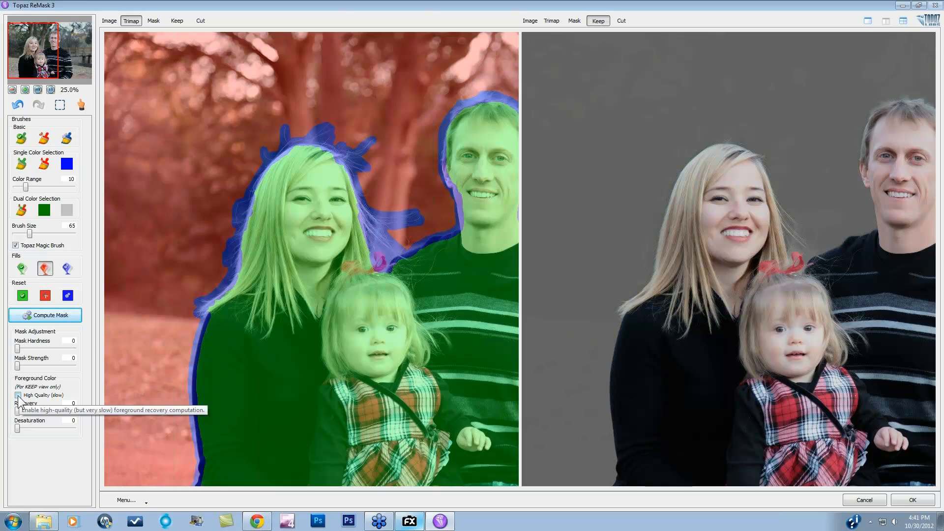
{"action": "left_click_drag", "start_coordinate": [18, 406], "coordinate": [21, 409]}
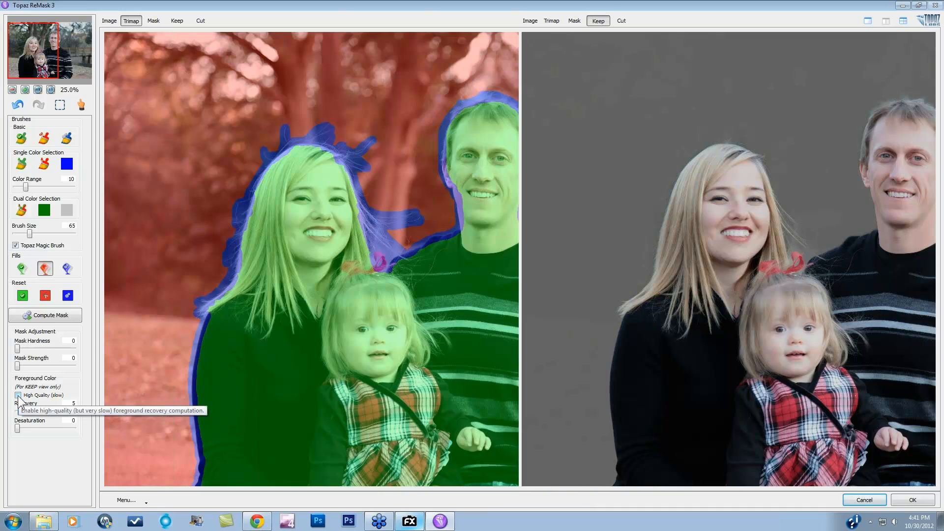
{"action": "left_click", "coordinate": [18, 395]}
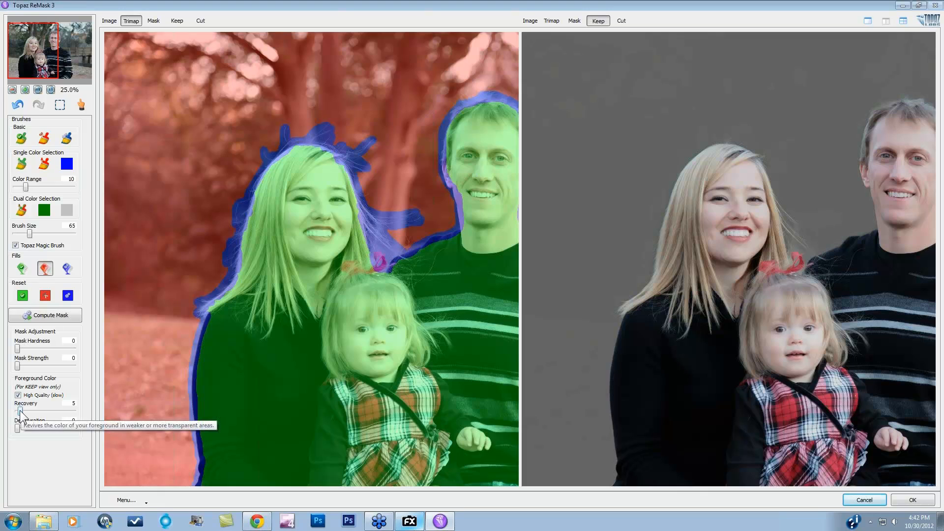
{"action": "left_click_drag", "start_coordinate": [20, 409], "coordinate": [79, 409]}
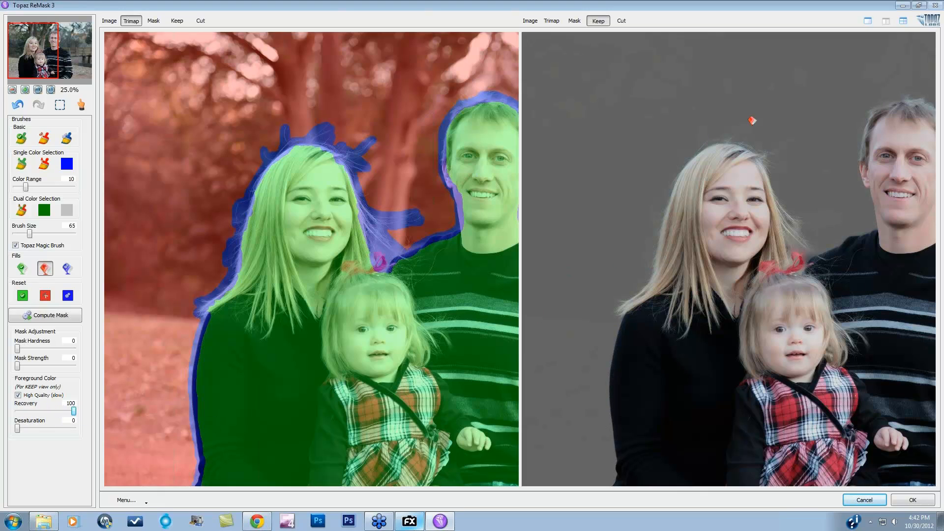
{"action": "left_click_drag", "start_coordinate": [74, 411], "coordinate": [129, 414]}
Check the cutout around the man and woman, apply it to the Stamp copy layer, and view the whole masked image.
{"action": "left_click_drag", "start_coordinate": [43, 55], "coordinate": [60, 54]}
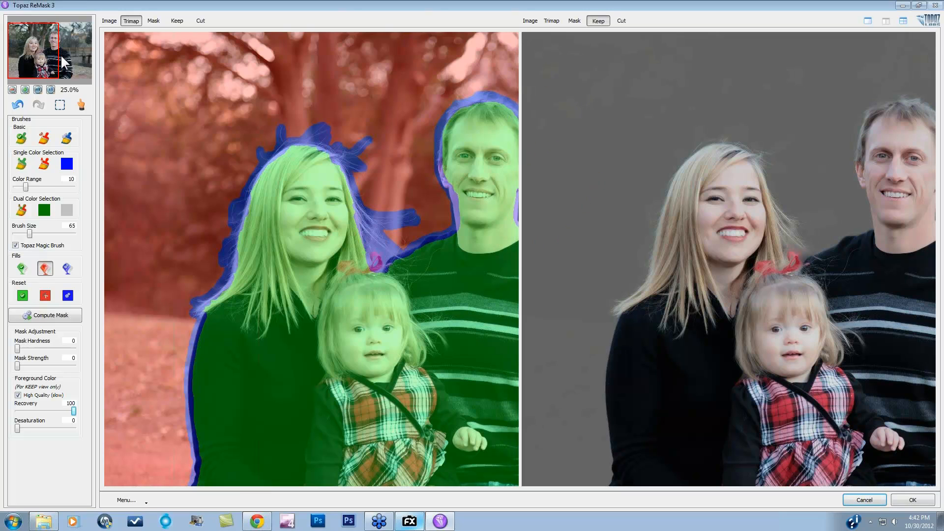
{"action": "left_click", "coordinate": [87, 59]}
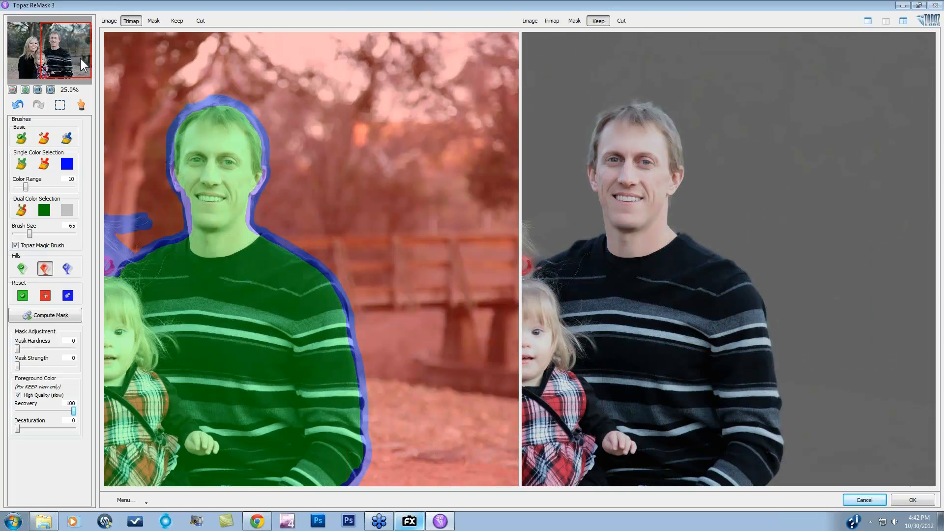
{"action": "left_click", "coordinate": [32, 48]}
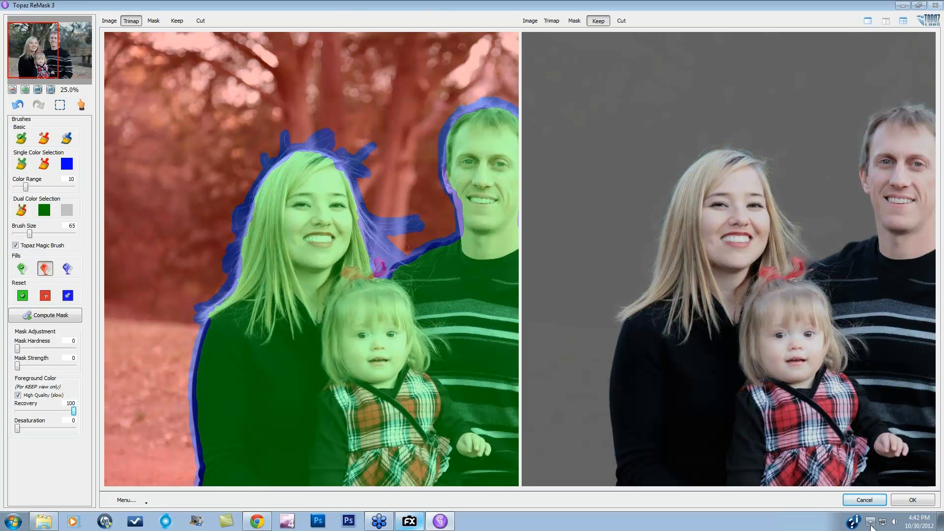
{"action": "left_click", "coordinate": [912, 501]}
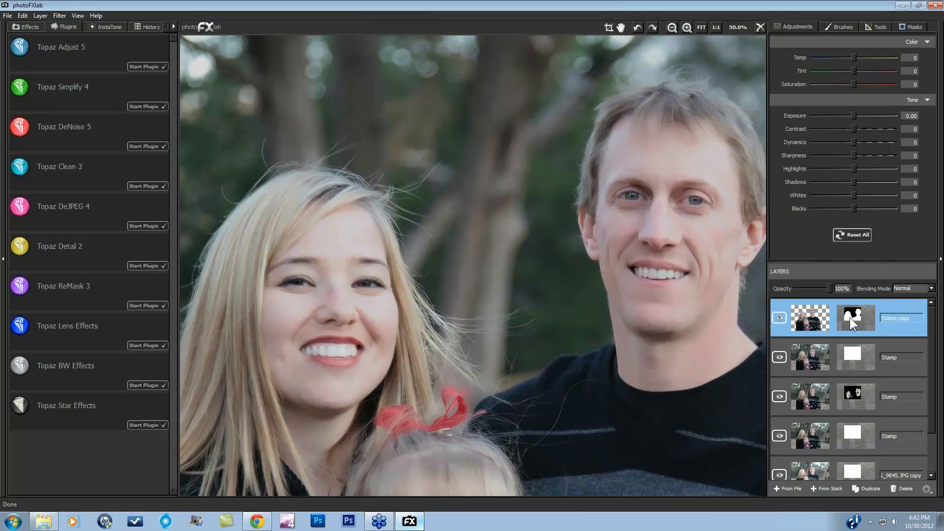
{"action": "left_click", "coordinate": [867, 325]}
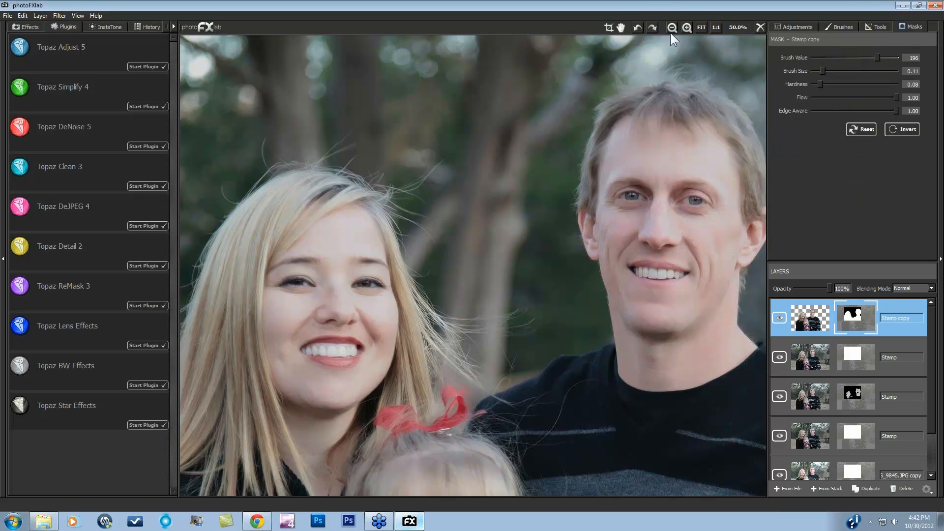
{"action": "left_click", "coordinate": [701, 27]}
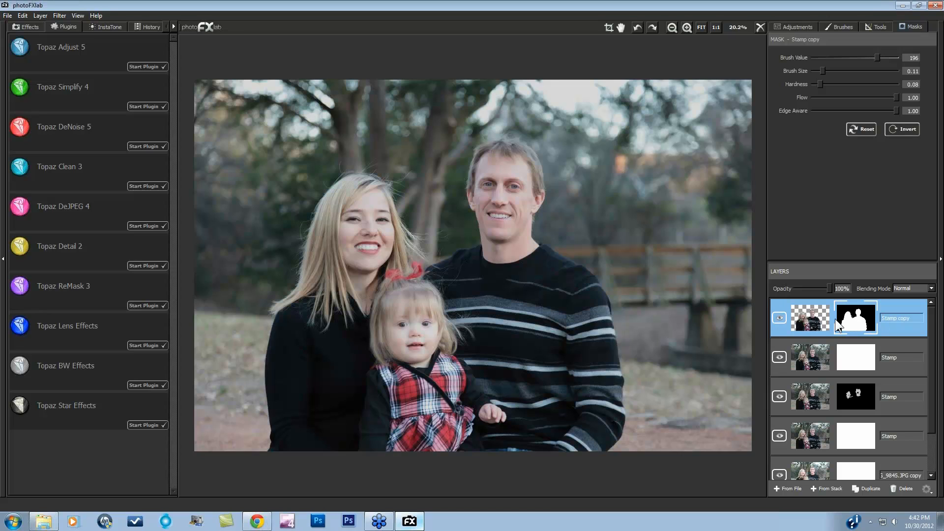
Open the Stamp layer below the cutout in Topaz Adjust 5 and apply the Vibrant Collection's Autumn preset.
{"action": "left_click", "coordinate": [889, 365]}
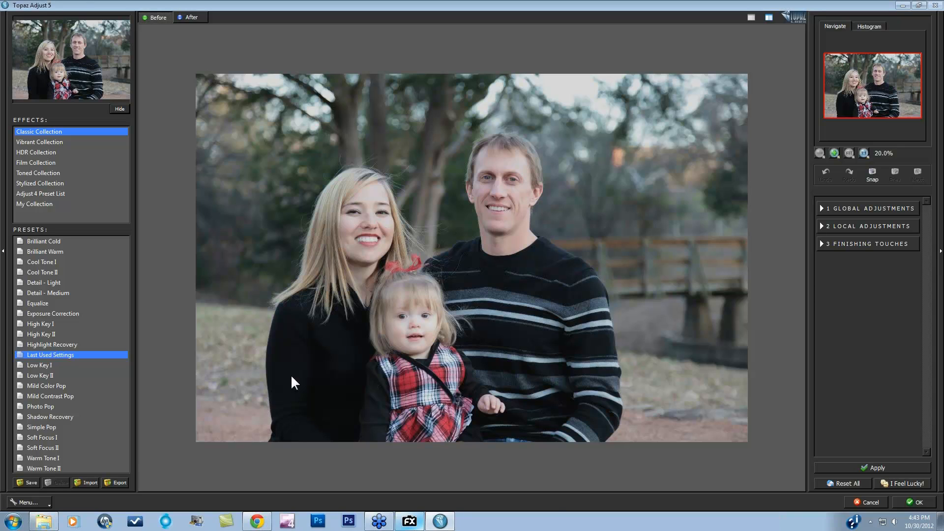
{"action": "left_click", "coordinate": [39, 141]}
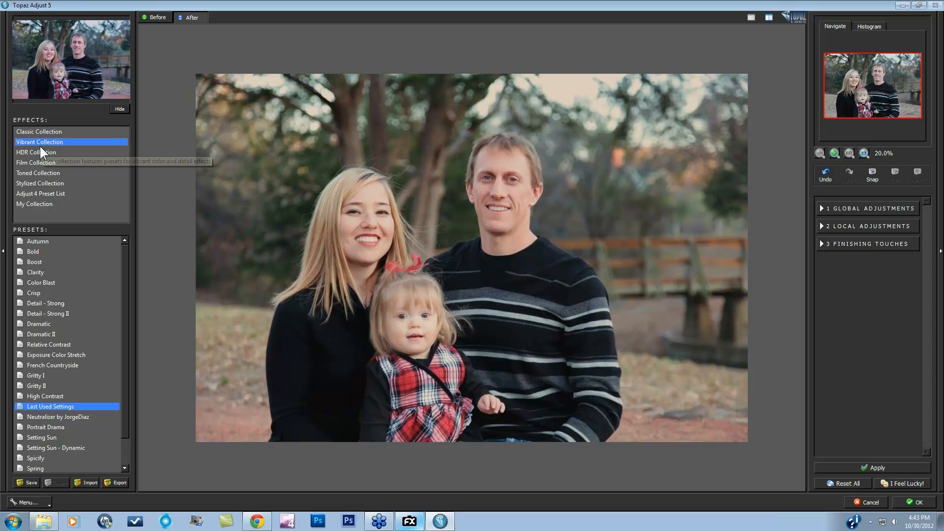
{"action": "left_click", "coordinate": [35, 242]}
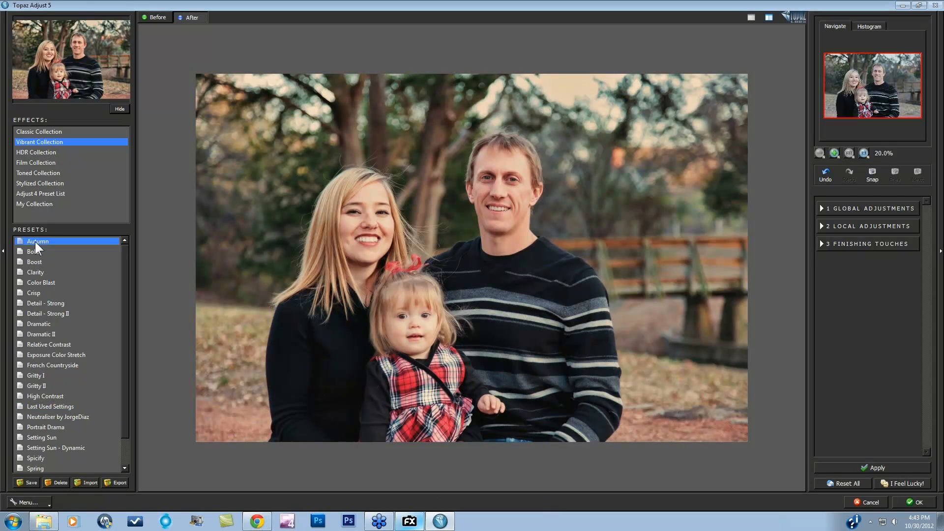
Compare the Autumn preset with the original and set the global Adaptive Exposure to 0.36.
{"action": "left_click", "coordinate": [507, 286]}
{"action": "left_click", "coordinate": [645, 178]}
{"action": "left_click", "coordinate": [822, 211]}
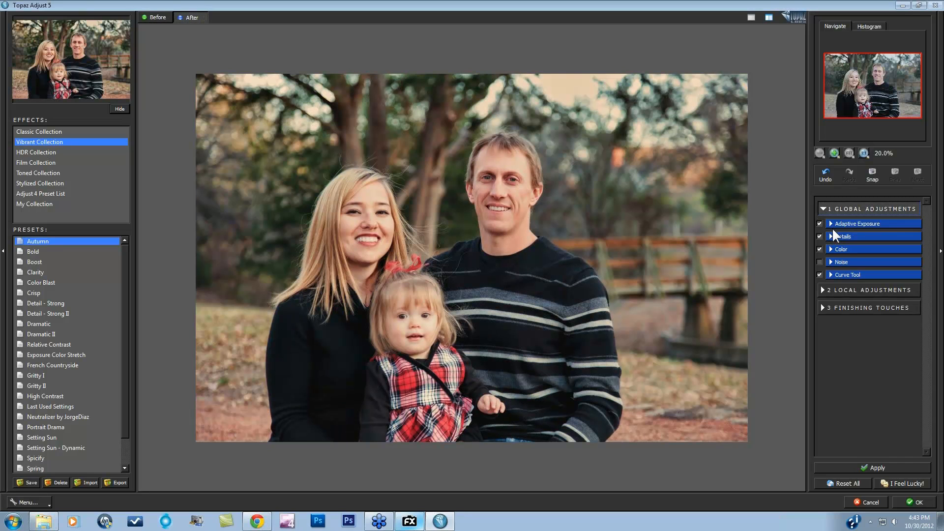
{"action": "left_click", "coordinate": [834, 224]}
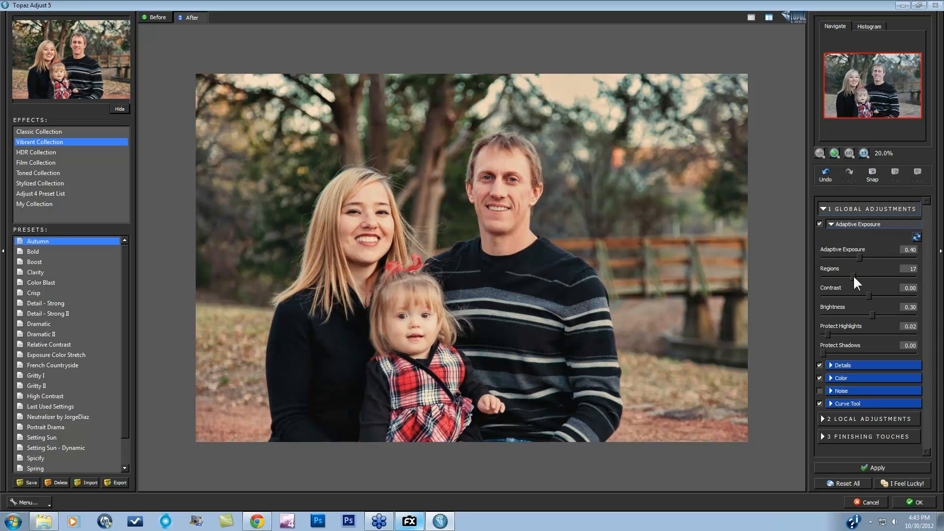
{"action": "left_click", "coordinate": [852, 277]}
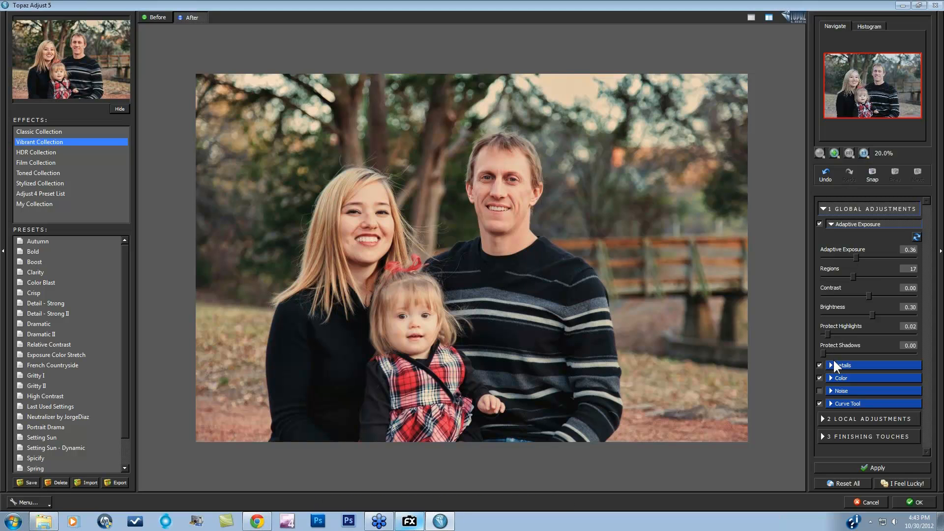
Set the Color adjustment's Adaptive Saturation to 0.00, Color Regions to 1, Saturation to 1.25 and Saturation Boost to 1.26, and apply it to the layer.
{"action": "left_click", "coordinate": [835, 377]}
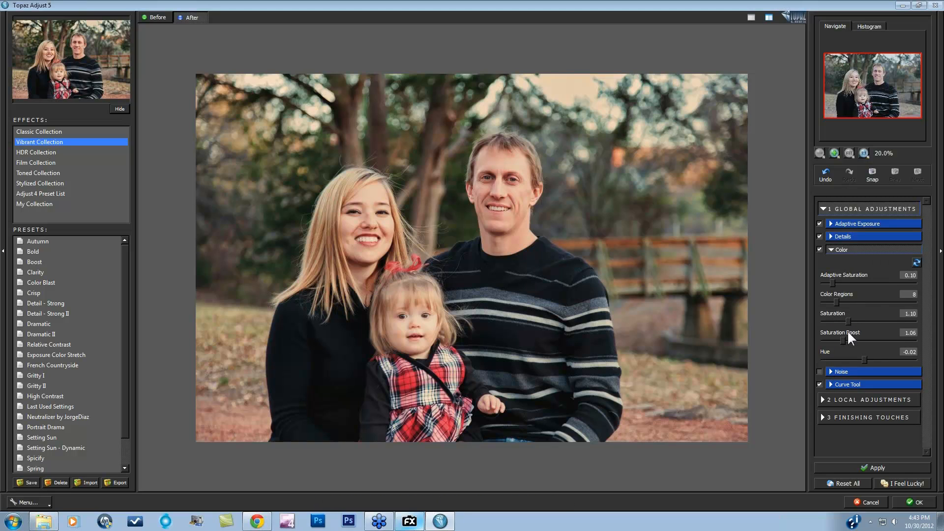
{"action": "left_click_drag", "start_coordinate": [831, 282], "coordinate": [849, 319]}
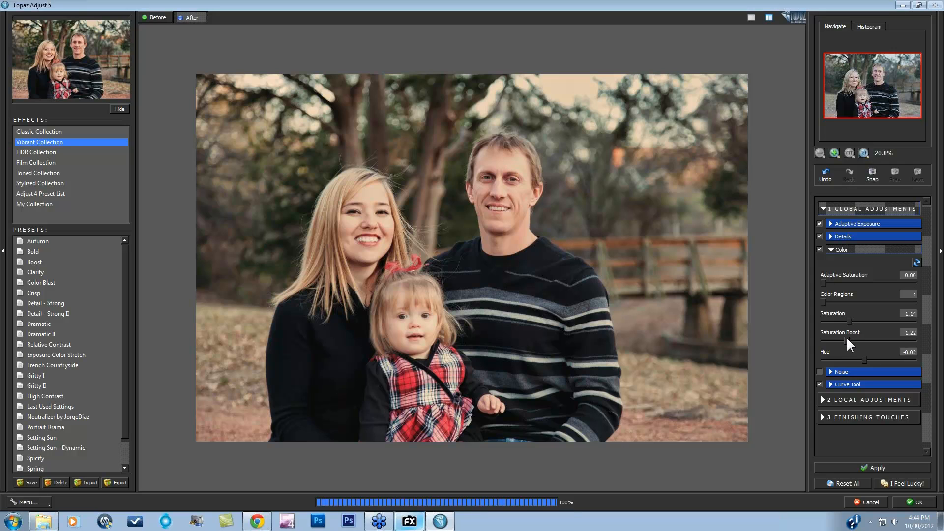
{"action": "left_click_drag", "start_coordinate": [845, 339], "coordinate": [848, 339]}
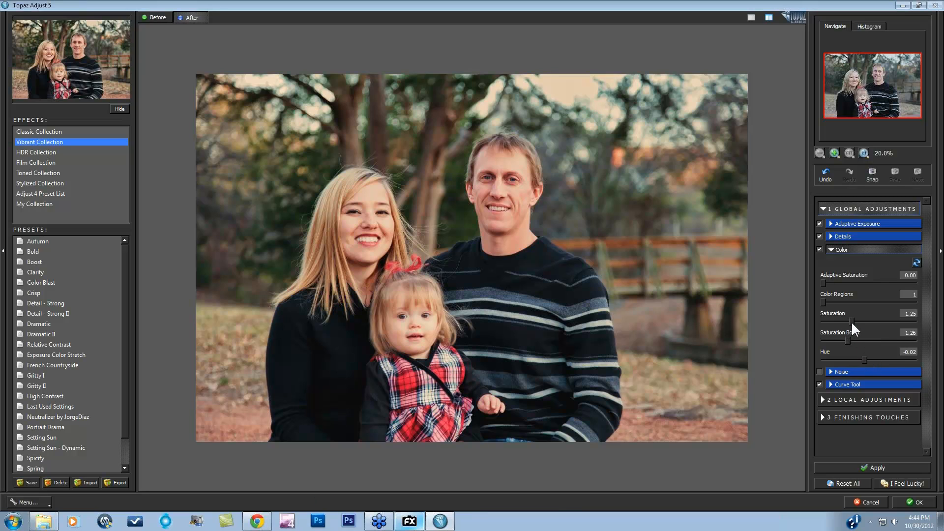
{"action": "left_click", "coordinate": [712, 302]}
{"action": "left_click", "coordinate": [251, 249]}
{"action": "left_click", "coordinate": [918, 503]}
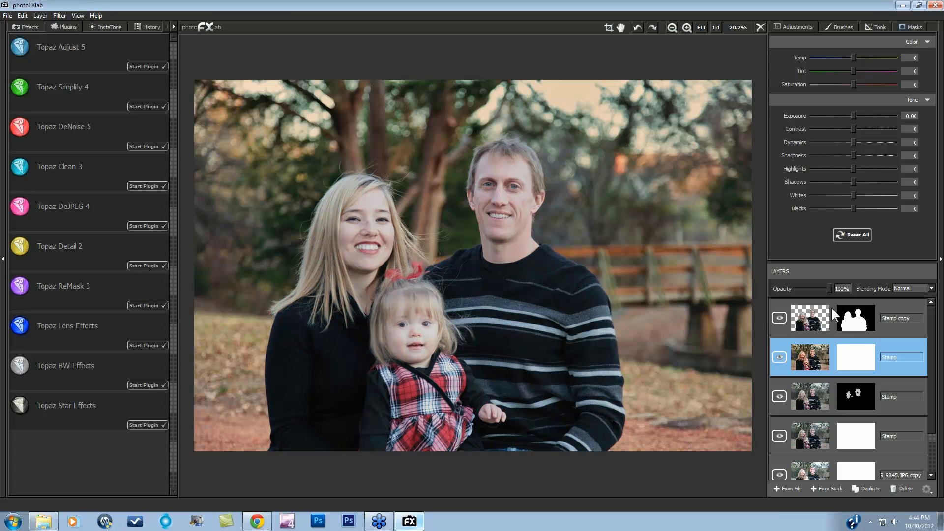
Open the Stamp copy cutout layer in Topaz Adjust 5, apply the Classic Collection's Brilliant Warm preset, and compare it with the original.
{"action": "left_click", "coordinate": [900, 328]}
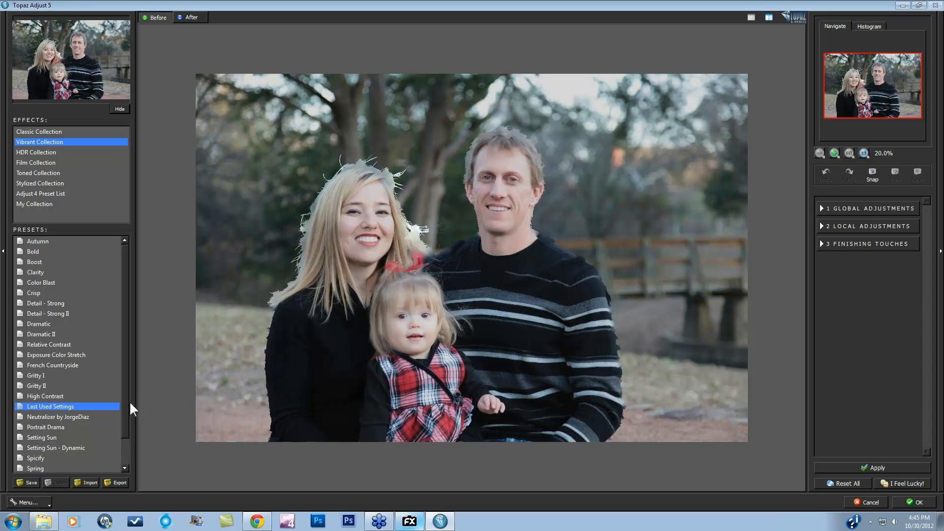
{"action": "left_click", "coordinate": [37, 131]}
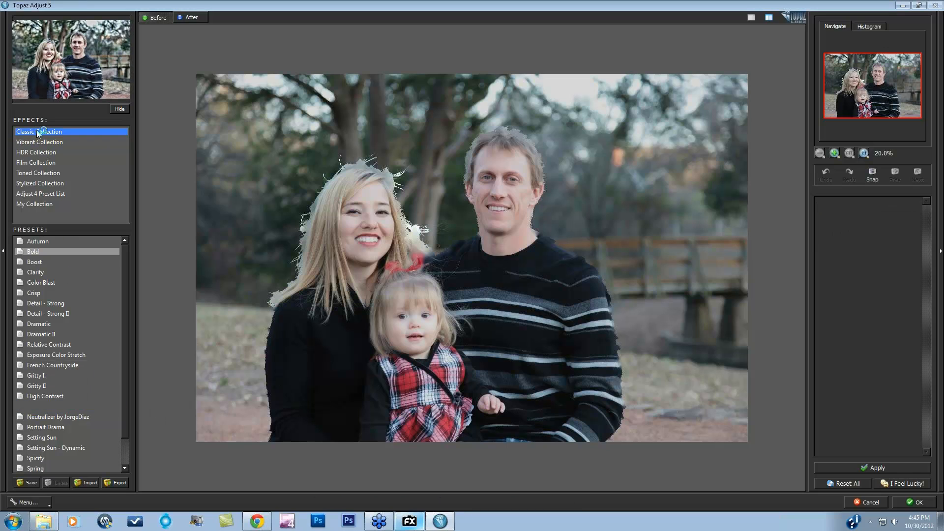
{"action": "left_click", "coordinate": [54, 251]}
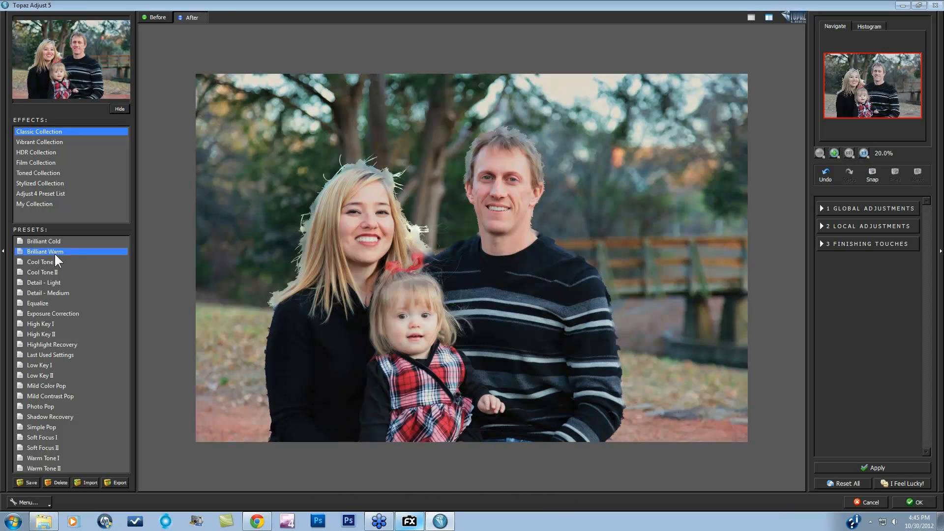
{"action": "left_click", "coordinate": [328, 278]}
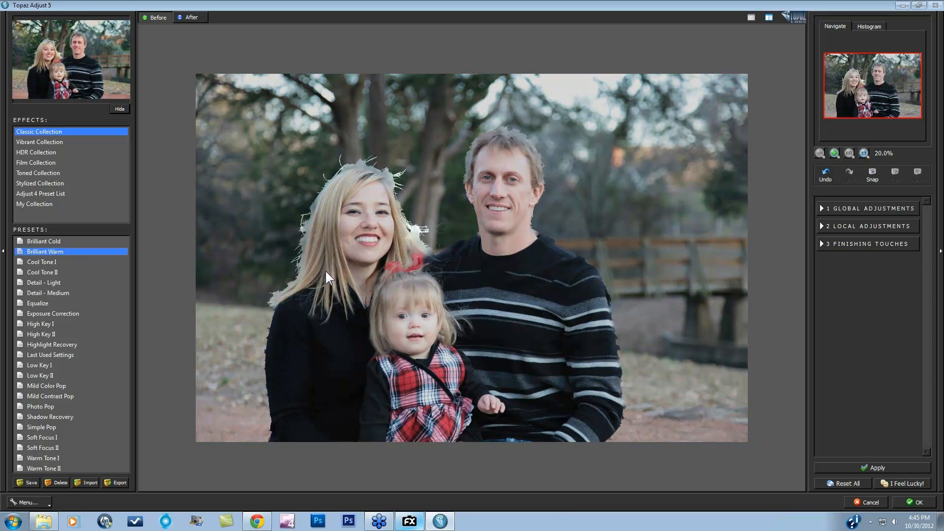
{"action": "left_click", "coordinate": [328, 278]}
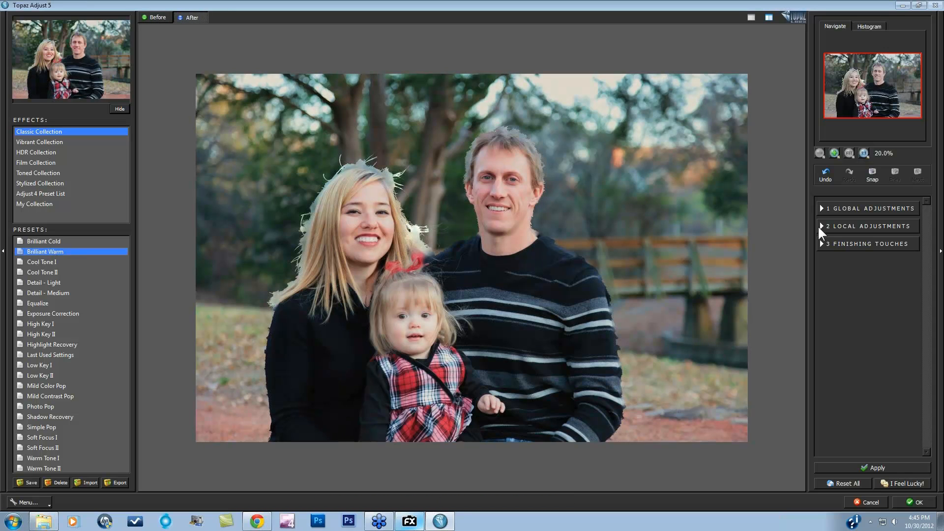
Try the Process Details Independently option in the Details adjustment and compare the preview with the original.
{"action": "left_click", "coordinate": [824, 207]}
{"action": "left_click", "coordinate": [830, 237]}
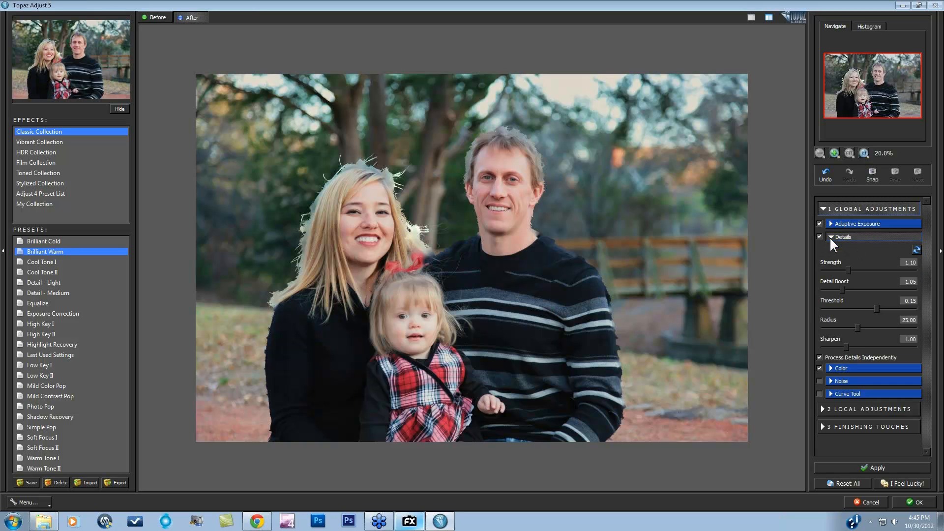
{"action": "left_click", "coordinate": [819, 358]}
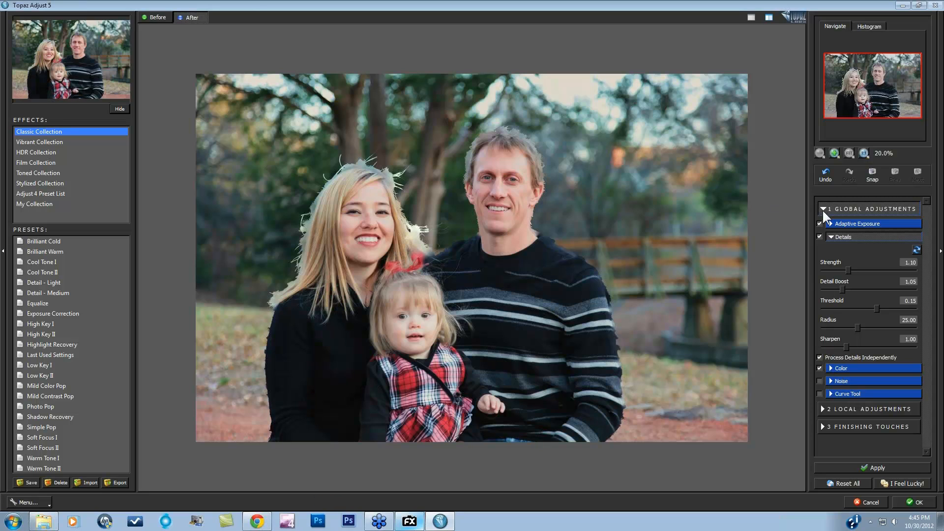
{"action": "left_click", "coordinate": [671, 308]}
{"action": "left_click", "coordinate": [671, 308]}
Set the Color adjustment's Adaptive Saturation to 0.14, compare the result, and apply it to the Stamp copy layer.
{"action": "left_click", "coordinate": [836, 368]}
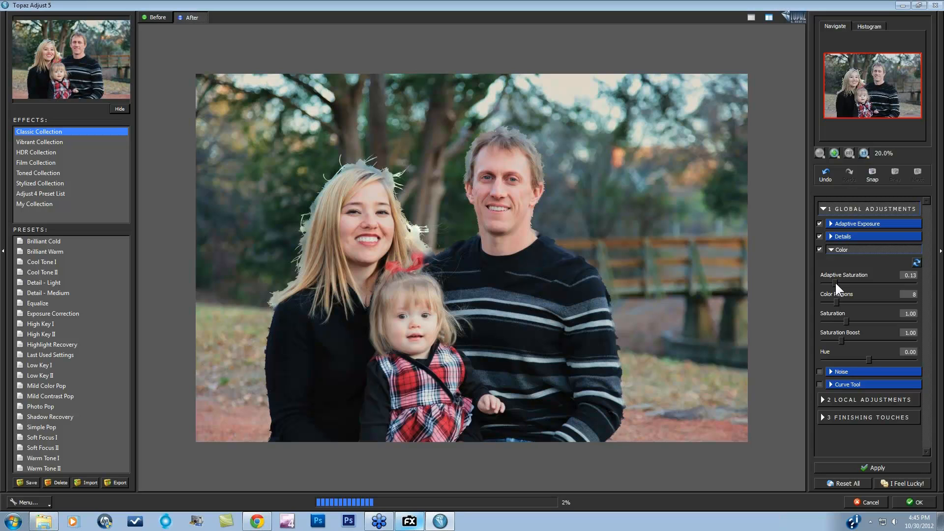
{"action": "left_click_drag", "start_coordinate": [835, 281], "coordinate": [836, 281]}
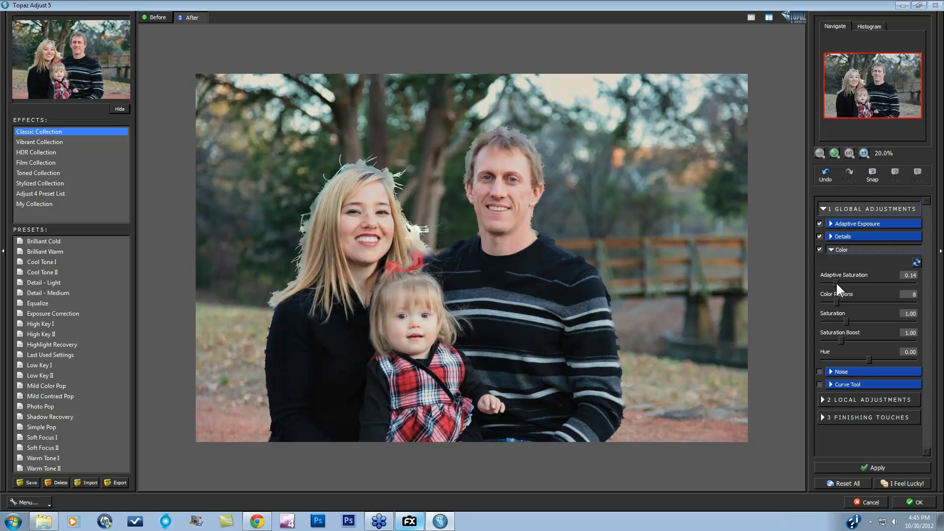
{"action": "left_click", "coordinate": [595, 335]}
{"action": "left_click", "coordinate": [912, 501]}
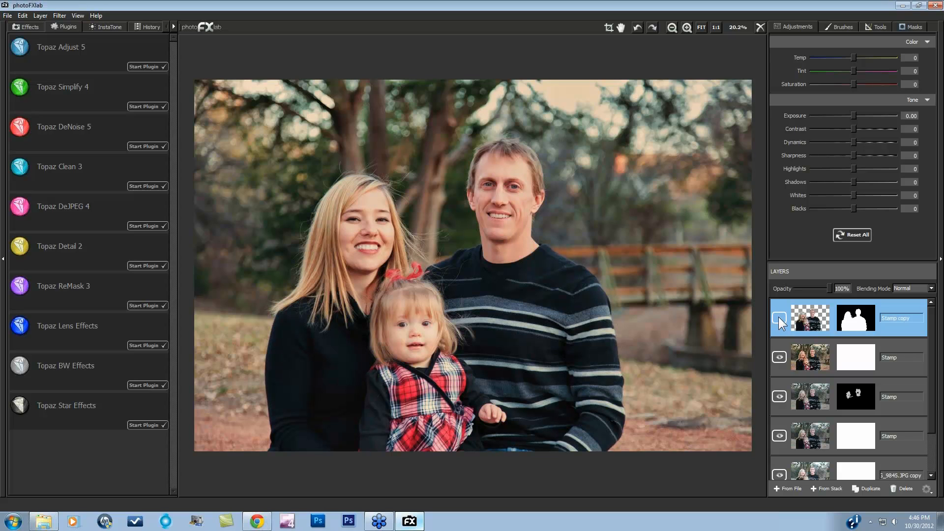
Create a merged layer from the stack on top and hide the four stamp layers directly beneath it.
{"action": "left_click", "coordinate": [826, 488]}
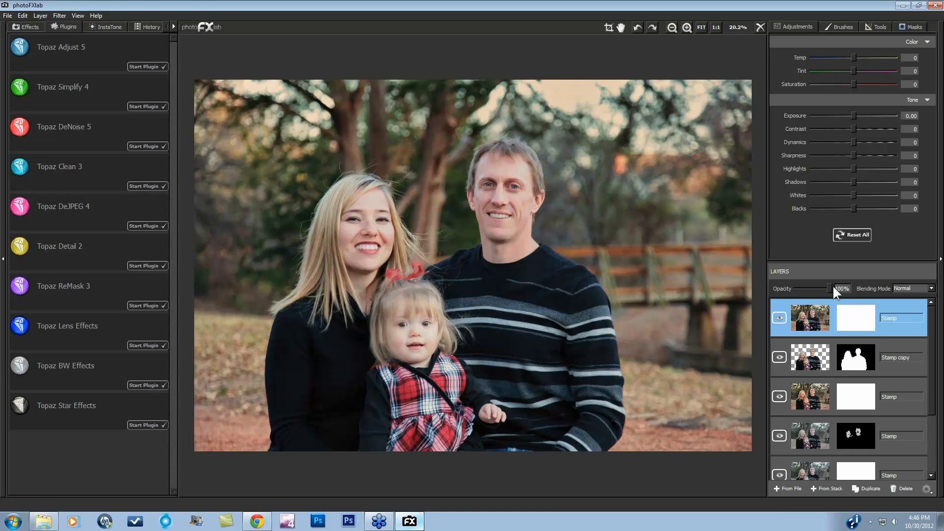
{"action": "left_click", "coordinate": [779, 357]}
{"action": "left_click", "coordinate": [779, 397]}
{"action": "scroll", "coordinate": [931, 366], "scroll_direction": "down", "scroll_amount": 1}
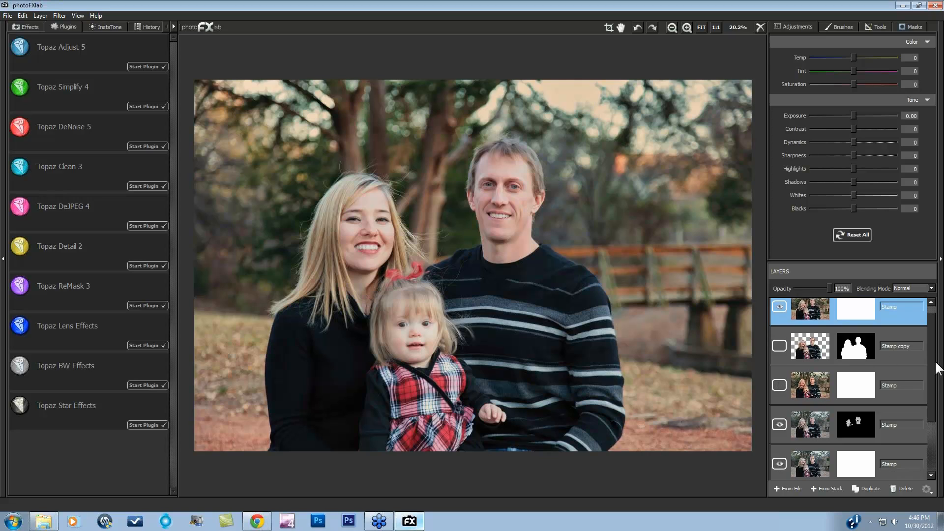
{"action": "left_click", "coordinate": [779, 402]}
{"action": "left_click", "coordinate": [779, 442]}
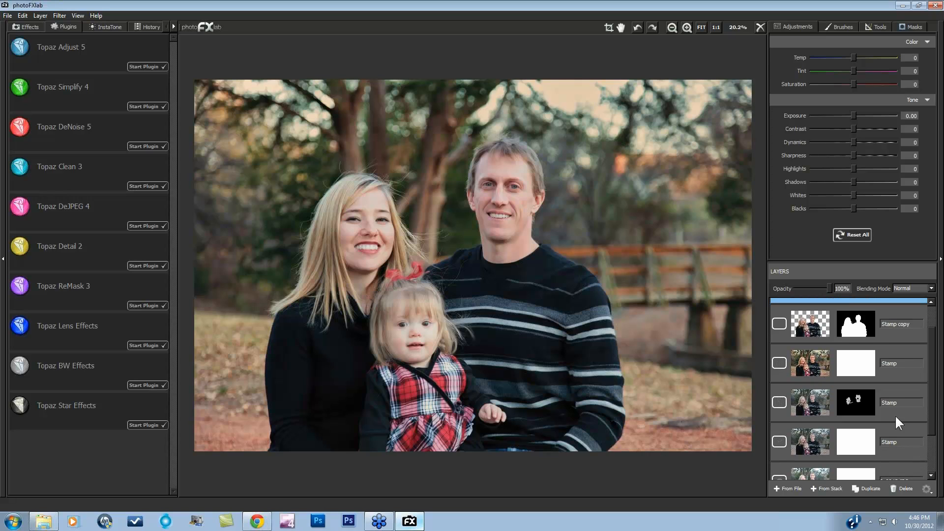
Hide the IMG_9845.JPG copy layer and toggle the merged top layer to compare the finished portrait with the original.
{"action": "scroll", "coordinate": [934, 412], "scroll_direction": "down", "scroll_amount": 2}
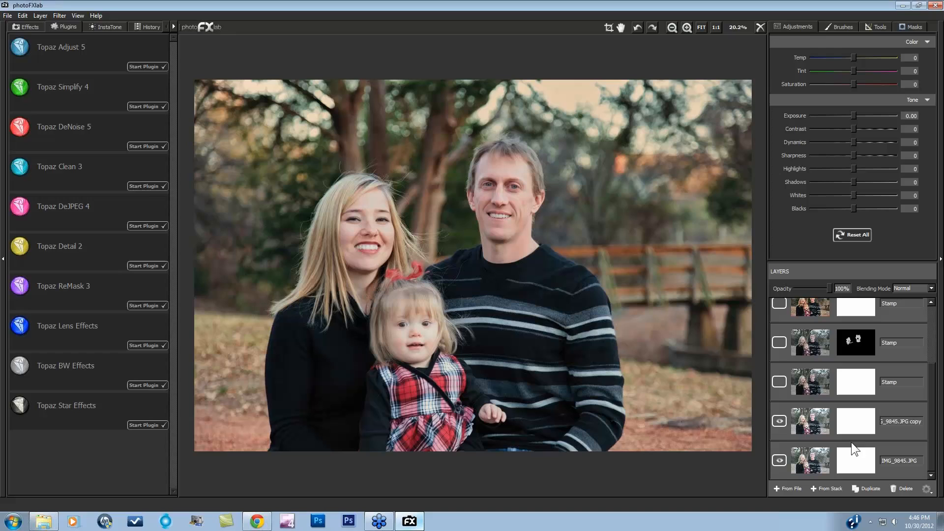
{"action": "left_click", "coordinate": [781, 421]}
{"action": "left_click_drag", "start_coordinate": [929, 427], "coordinate": [927, 329]}
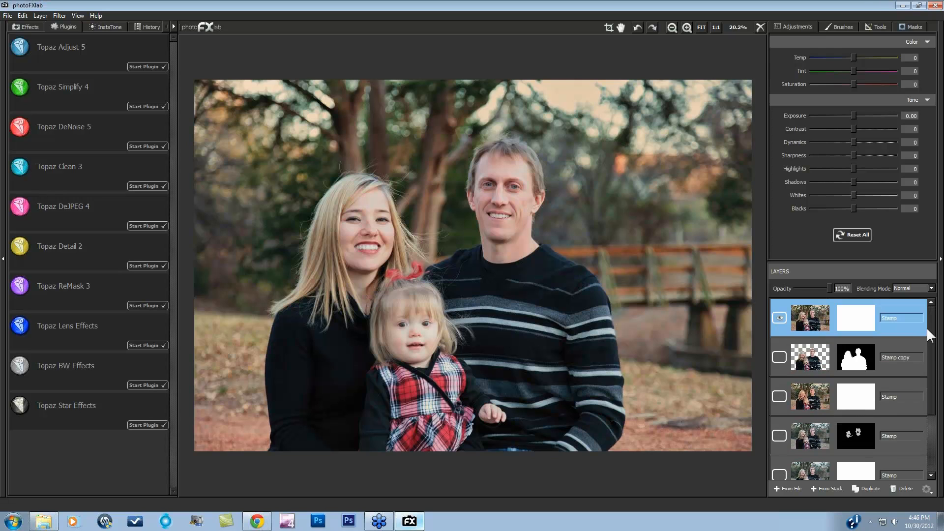
{"action": "left_click", "coordinate": [778, 318]}
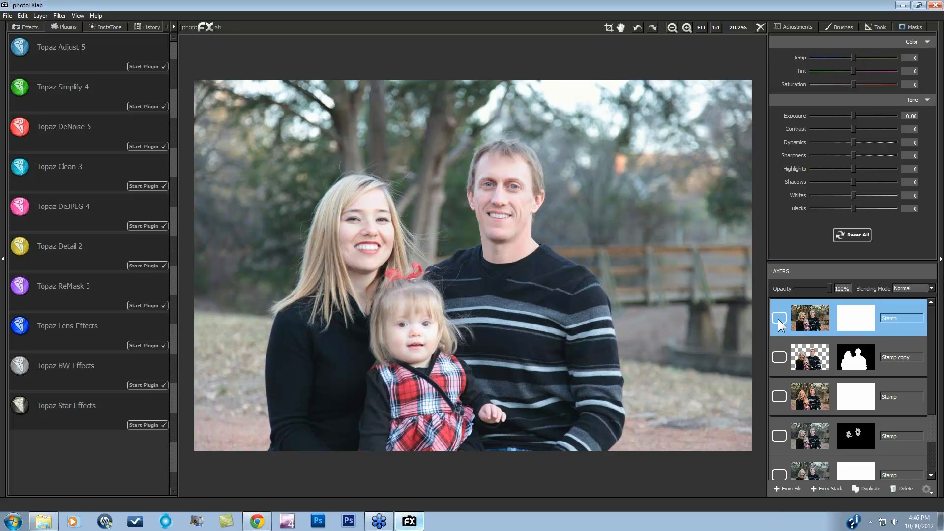
{"action": "left_click", "coordinate": [778, 319]}
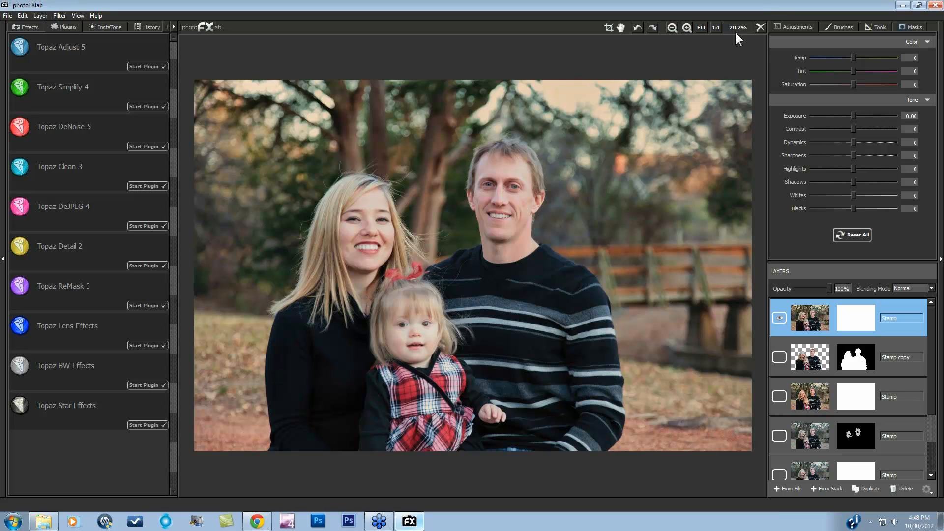
Open the recent photo IMG_9940.JPG of the girl in the coat.
{"action": "left_click", "coordinate": [7, 16]}
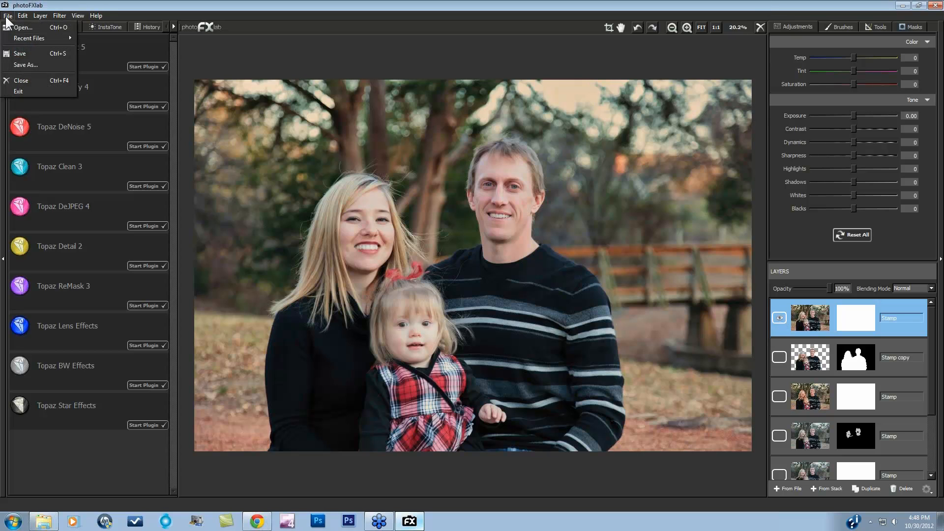
{"action": "mouse_move", "coordinate": [10, 40]}
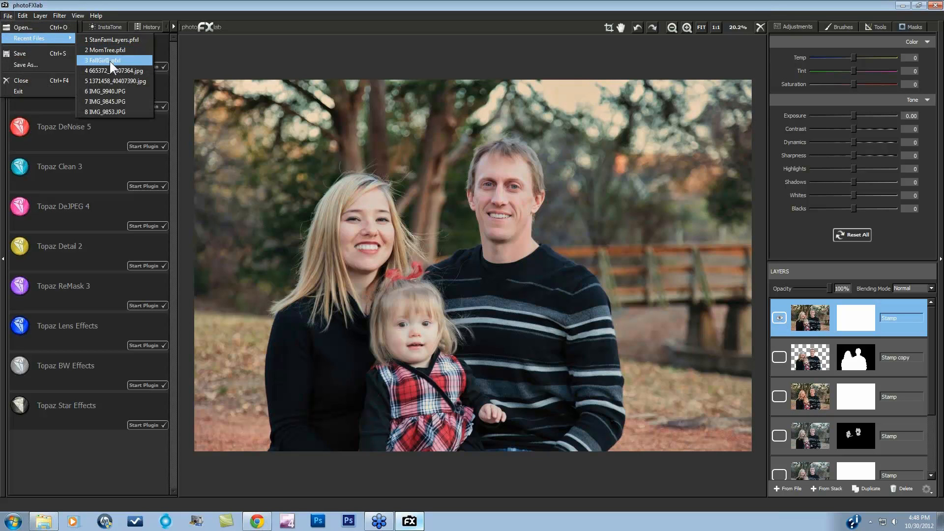
{"action": "left_click", "coordinate": [113, 80]}
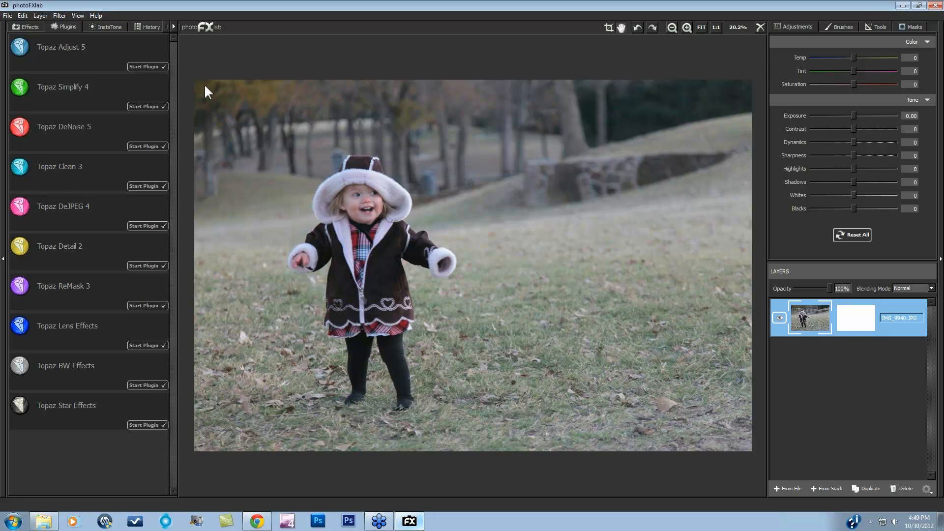
Open the girl's photo in Topaz Adjust 5, apply the Vibrant Collection's Autumn preset, and compare it with the original.
{"action": "left_click", "coordinate": [147, 66]}
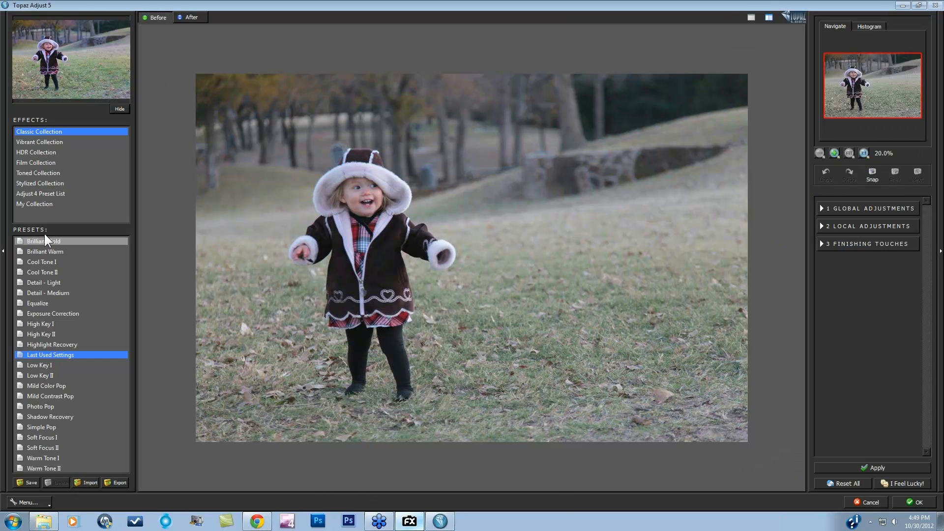
{"action": "left_click", "coordinate": [39, 142]}
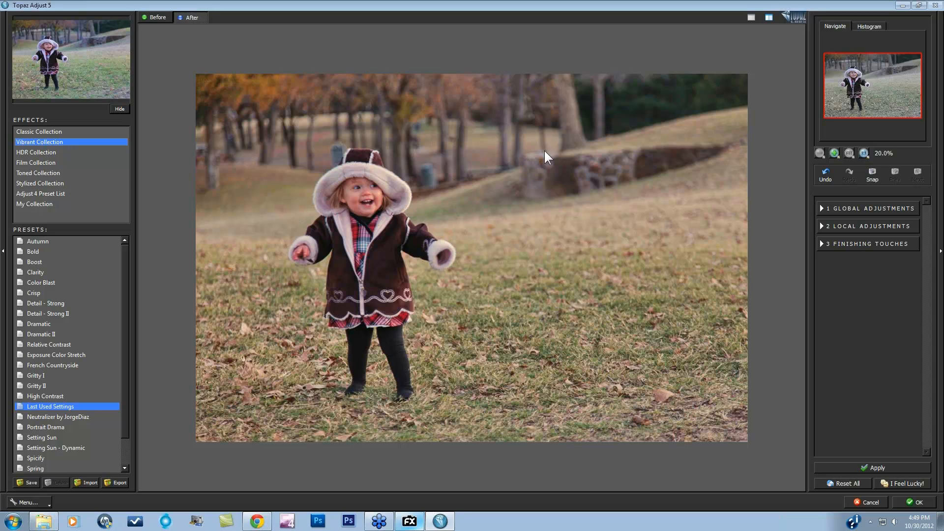
{"action": "left_click", "coordinate": [53, 243]}
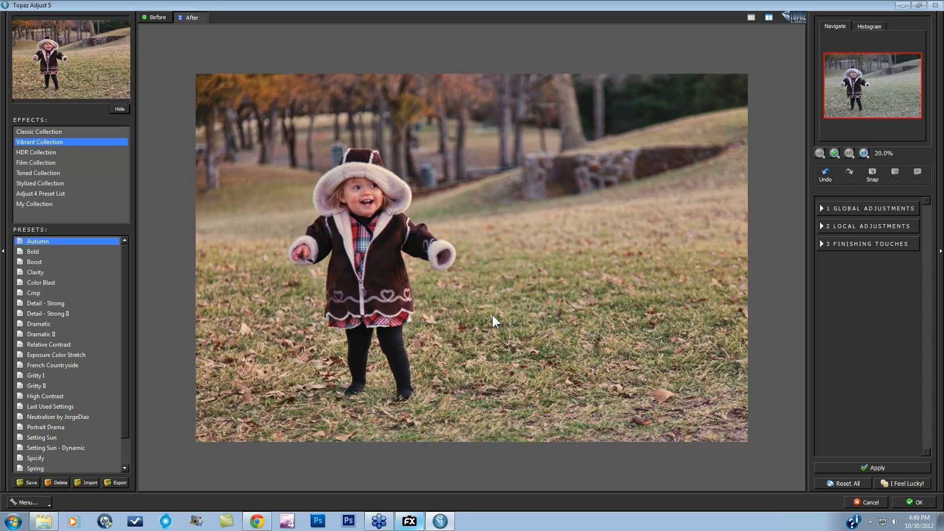
{"action": "left_click", "coordinate": [507, 320]}
{"action": "left_click", "coordinate": [824, 208]}
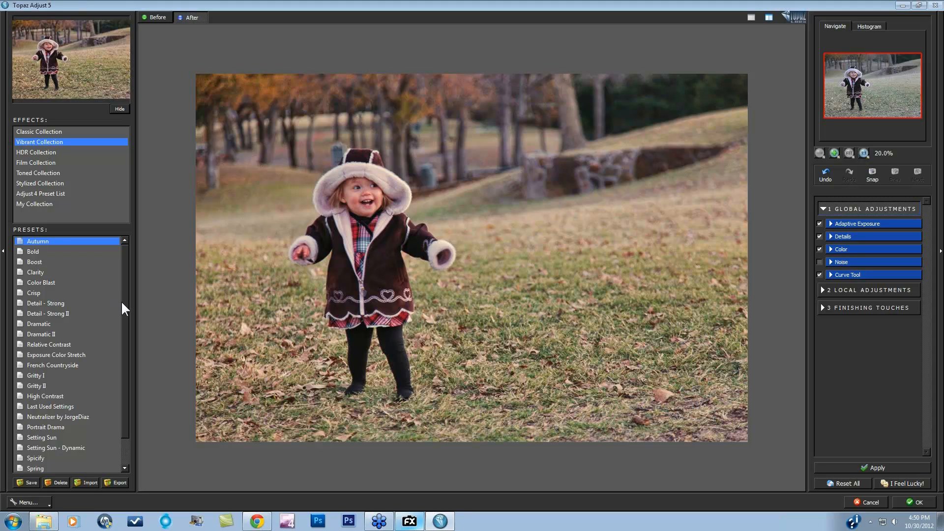
Try the Vibrant Collection's Summer preset, and apply the Classic Collection's Brilliant Warm preset instead.
{"action": "scroll", "coordinate": [124, 310], "scroll_direction": "down", "scroll_amount": 1}
{"action": "scroll", "coordinate": [125, 310], "scroll_direction": "up", "scroll_amount": 1}
{"action": "left_click", "coordinate": [39, 262]}
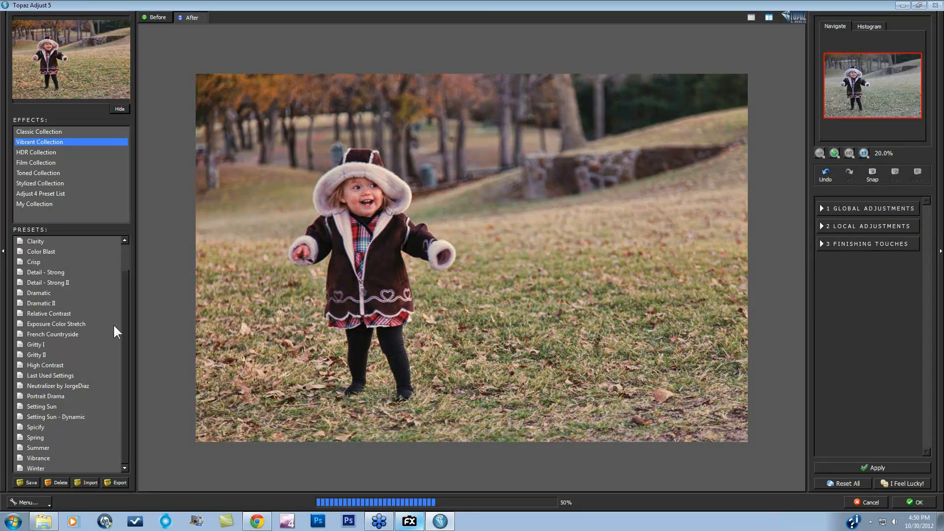
{"action": "left_click", "coordinate": [57, 448]}
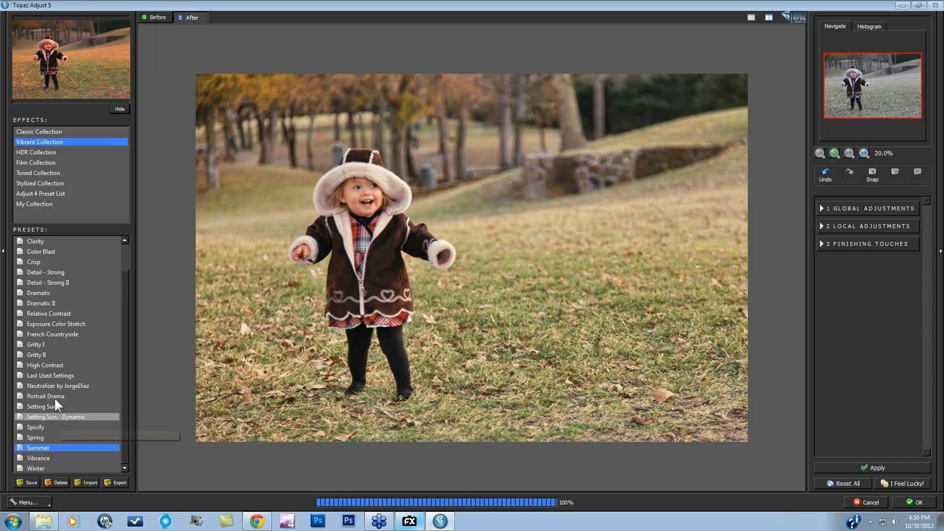
{"action": "left_click", "coordinate": [33, 133]}
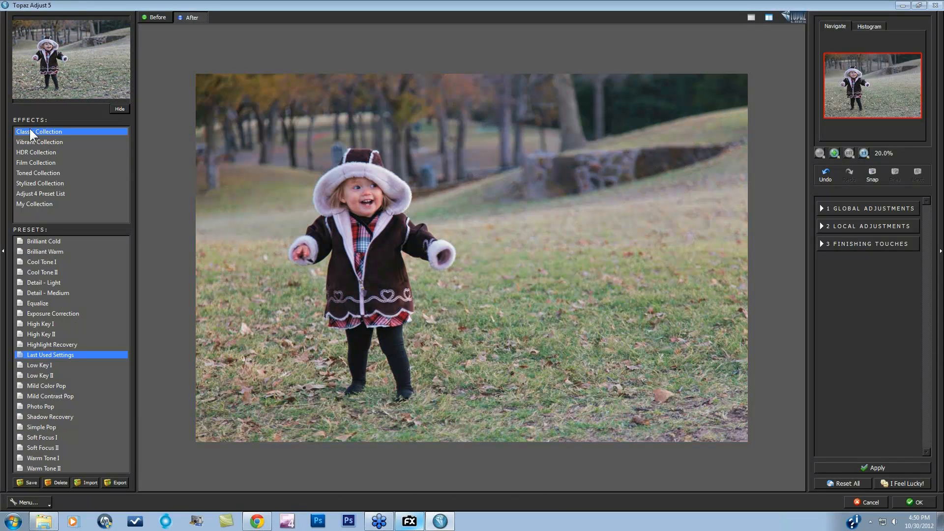
{"action": "left_click", "coordinate": [66, 254]}
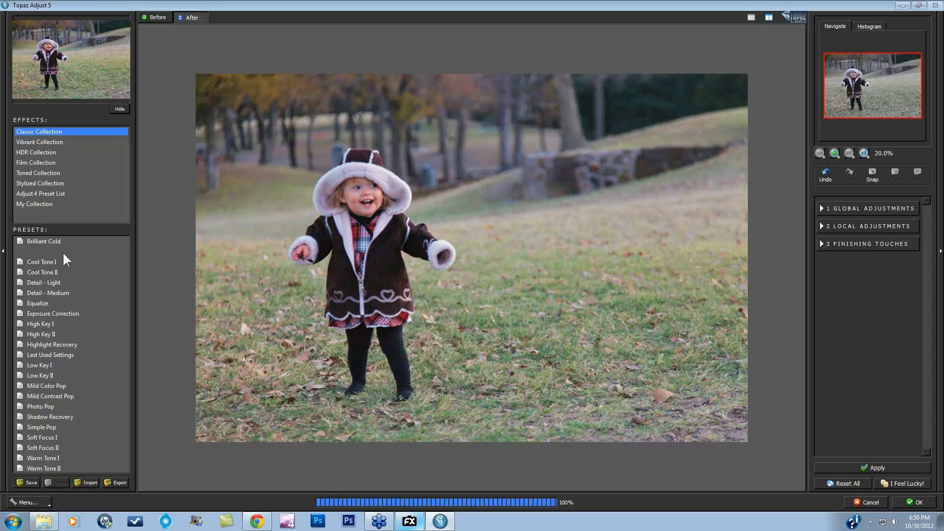
Try the Classic Collection's Photo Pop preset, open the Warmth finishing touch, and leave Topaz Adjust without applying anything.
{"action": "left_click", "coordinate": [283, 332]}
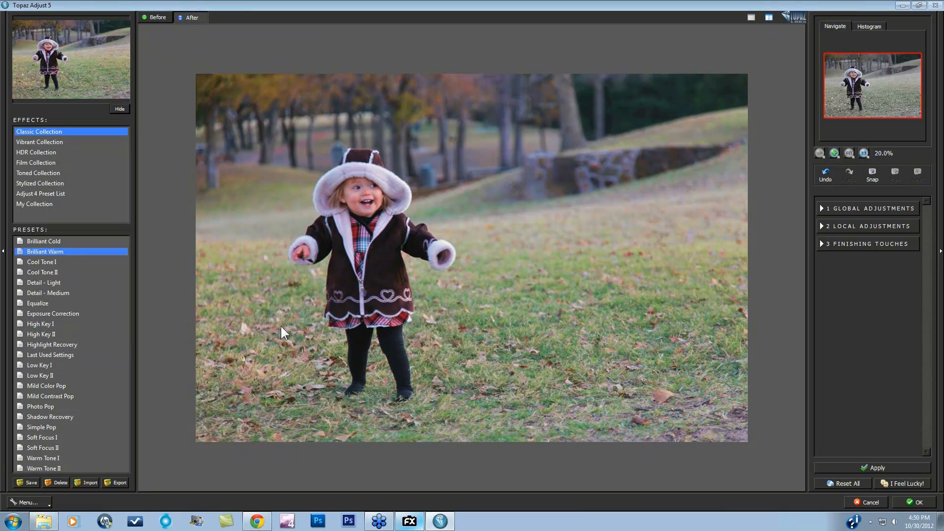
{"action": "left_click", "coordinate": [283, 333]}
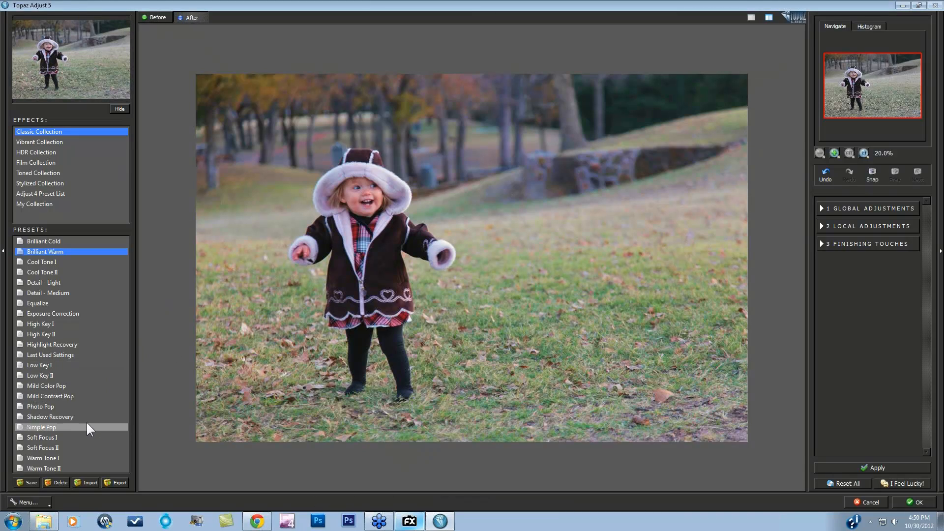
{"action": "left_click", "coordinate": [67, 406]}
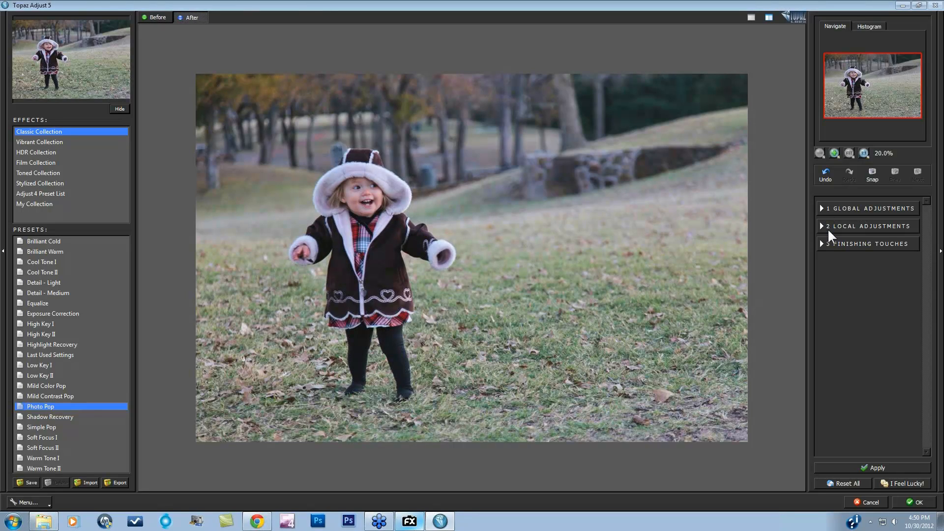
{"action": "left_click", "coordinate": [828, 243]}
{"action": "left_click", "coordinate": [838, 298]}
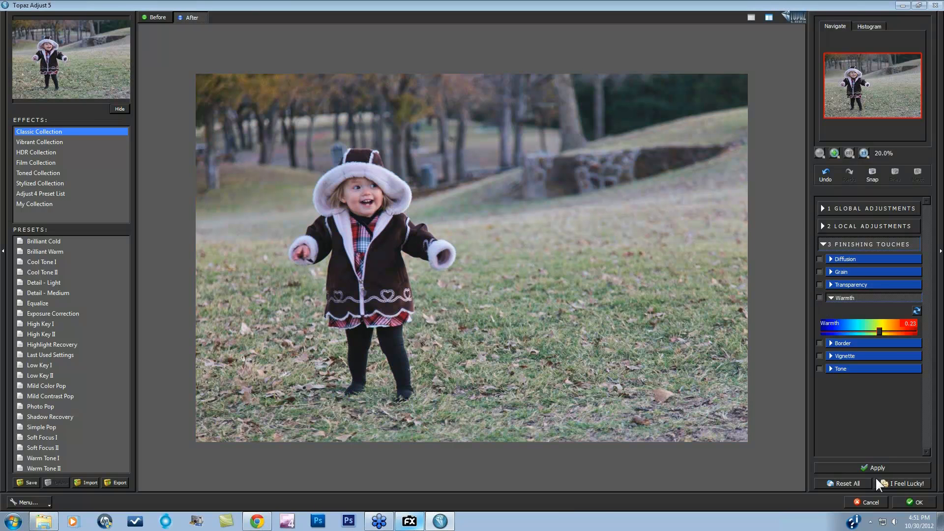
{"action": "left_click", "coordinate": [863, 502]}
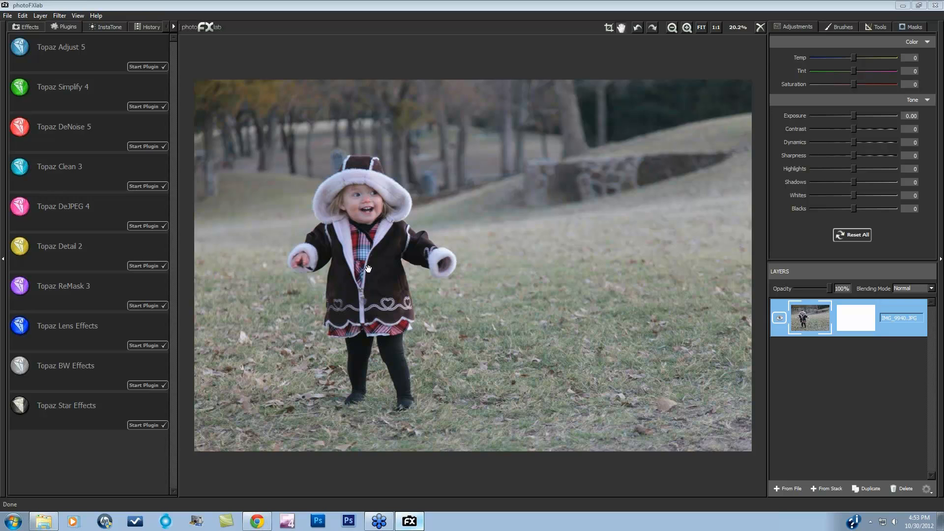
Duplicate the girl's photo layer and select the original IMG_9940.JPG layer beneath the copy.
{"action": "left_click", "coordinate": [868, 489]}
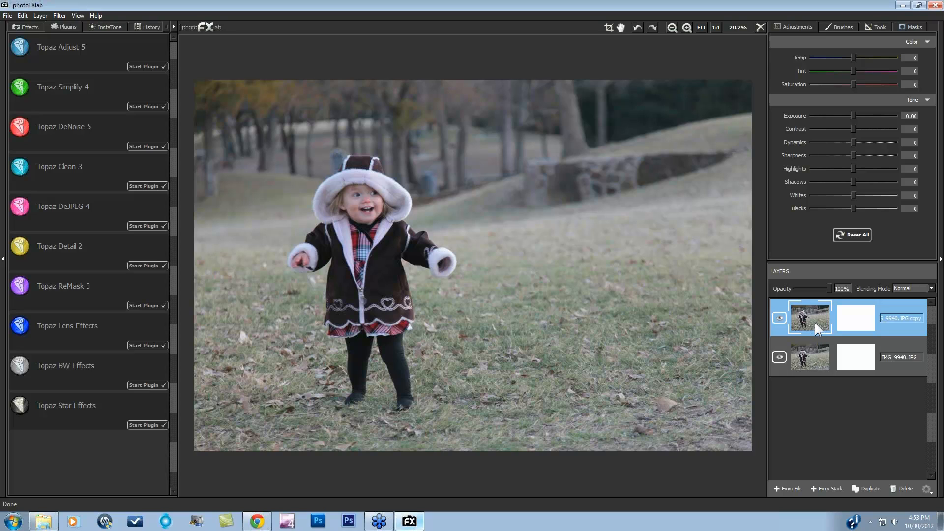
{"action": "left_click", "coordinate": [813, 350]}
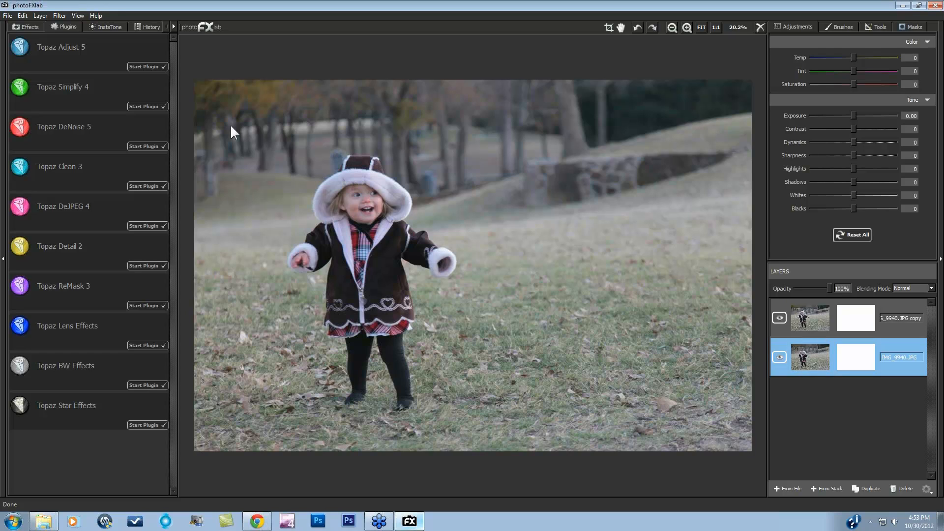
Browse the effects library by product, showing only the Adjust effects.
{"action": "left_click", "coordinate": [22, 27]}
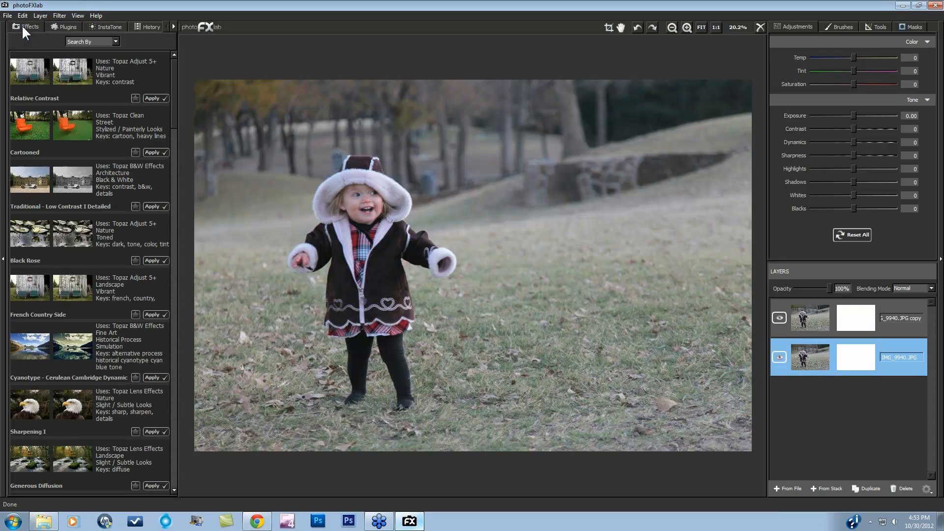
{"action": "left_click", "coordinate": [115, 41]}
{"action": "left_click", "coordinate": [109, 81]}
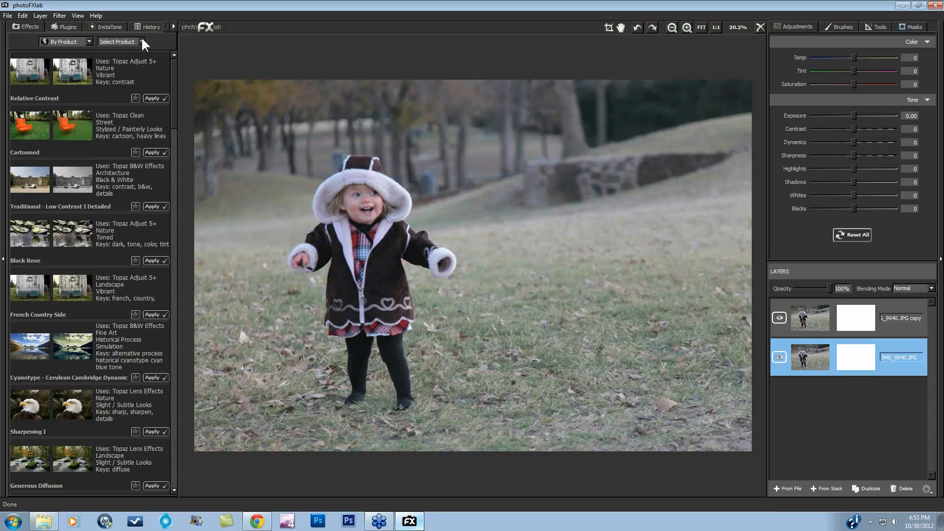
{"action": "left_click", "coordinate": [140, 42]}
{"action": "left_click", "coordinate": [132, 54]}
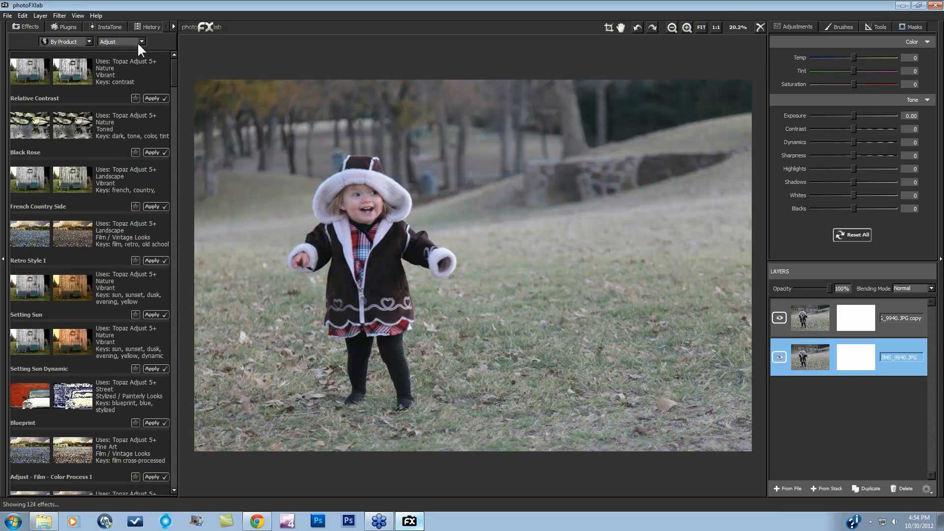
{"action": "left_click", "coordinate": [140, 38]}
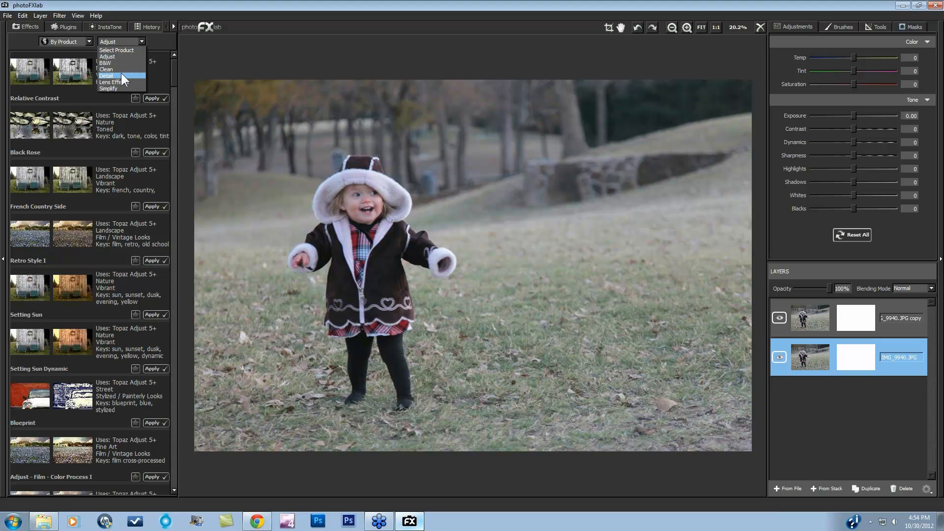
Switch the effects search to keywords and search for Brilliant.
{"action": "left_click", "coordinate": [88, 39]}
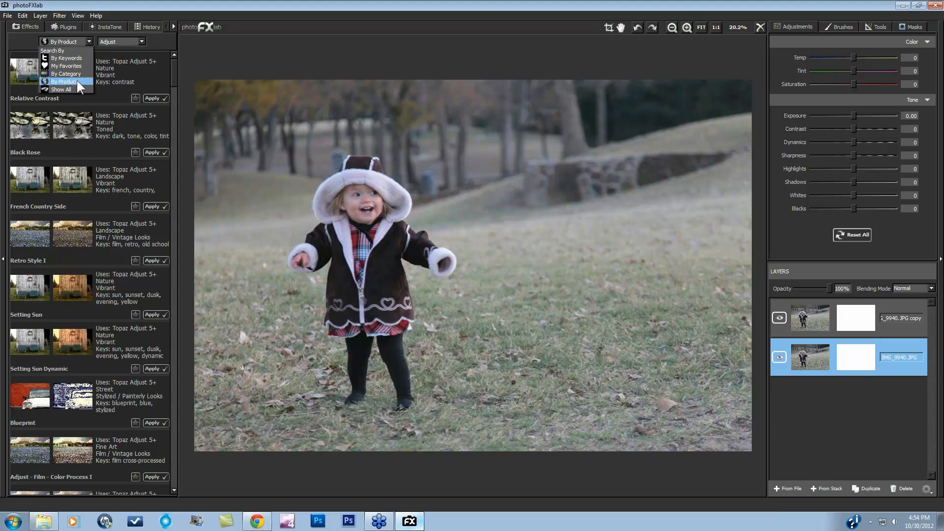
{"action": "left_click", "coordinate": [78, 60]}
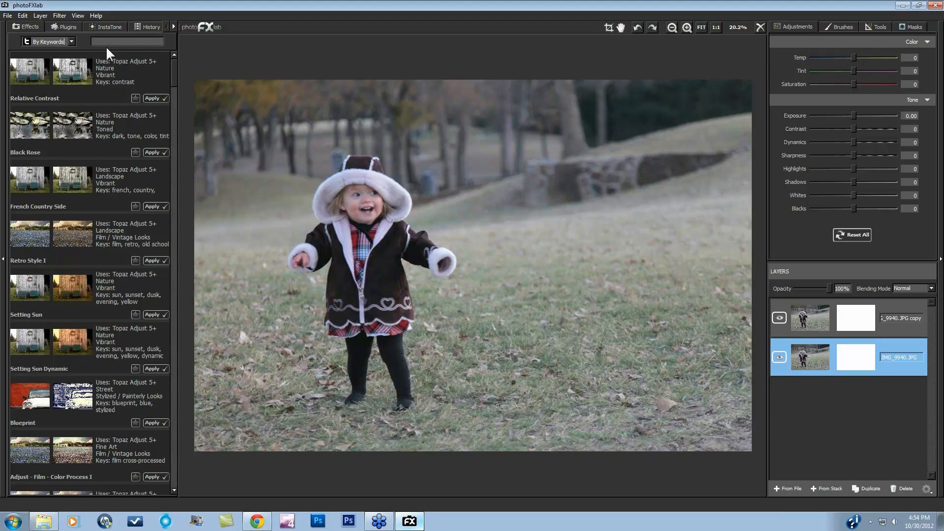
{"action": "type", "text": "Brilliant"}
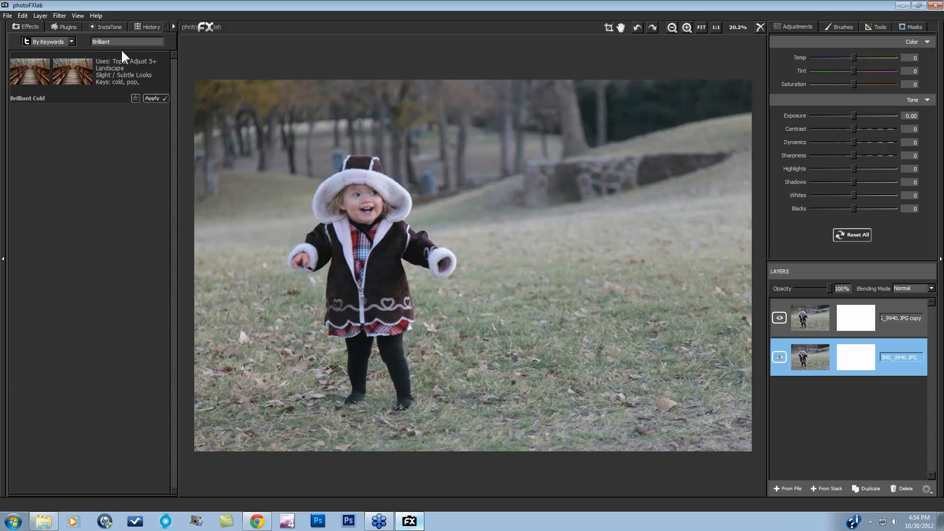
Search the effects for Autumn and apply the Autumn effect to the bottom IMG_9940.JPG layer.
{"action": "double_click", "coordinate": [101, 42]}
{"action": "type", "text": "Autumn"}
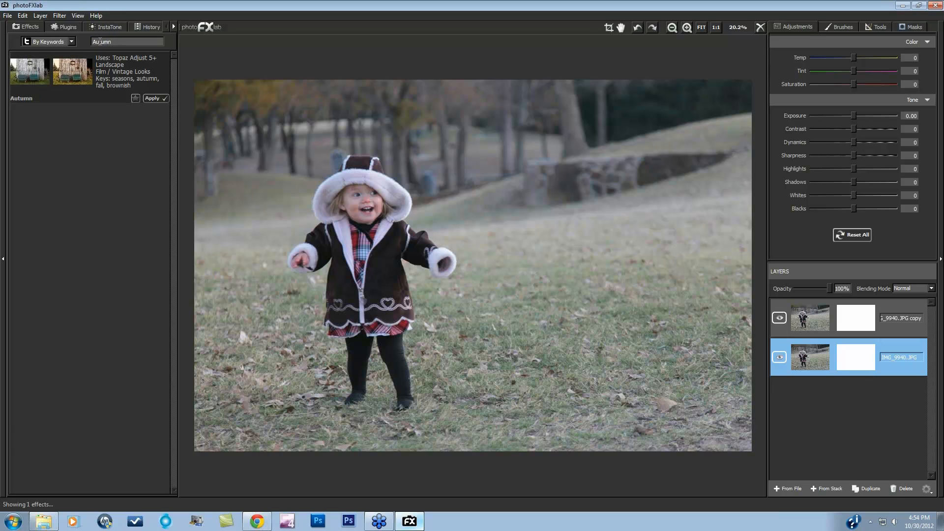
{"action": "left_click", "coordinate": [125, 74]}
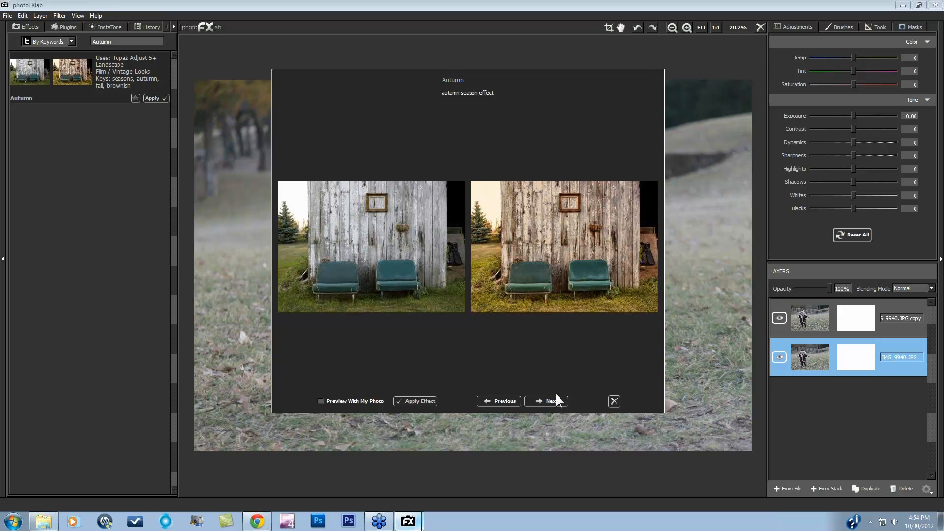
{"action": "left_click", "coordinate": [418, 400]}
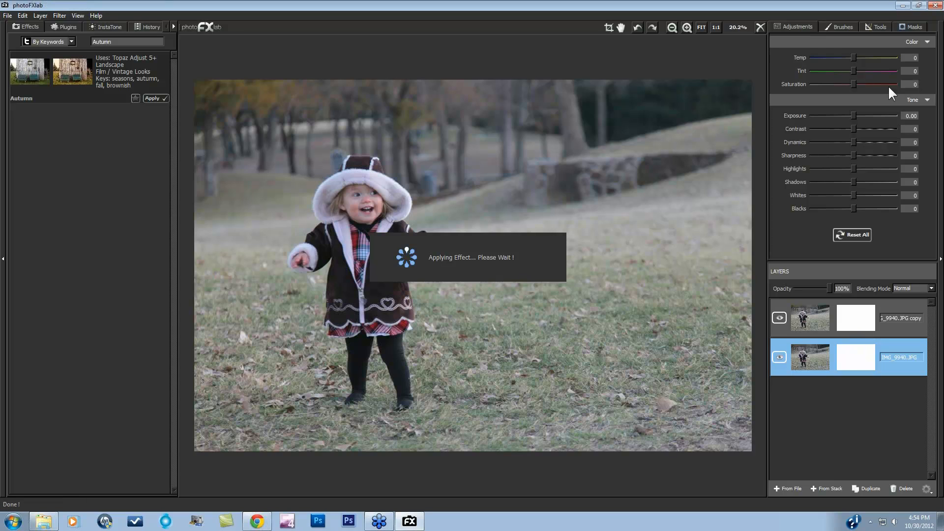
On the copy layer's mask, paint around the girl with brush value 0 and size 0.25 to expose the autumn grass and background.
{"action": "left_click", "coordinate": [851, 316]}
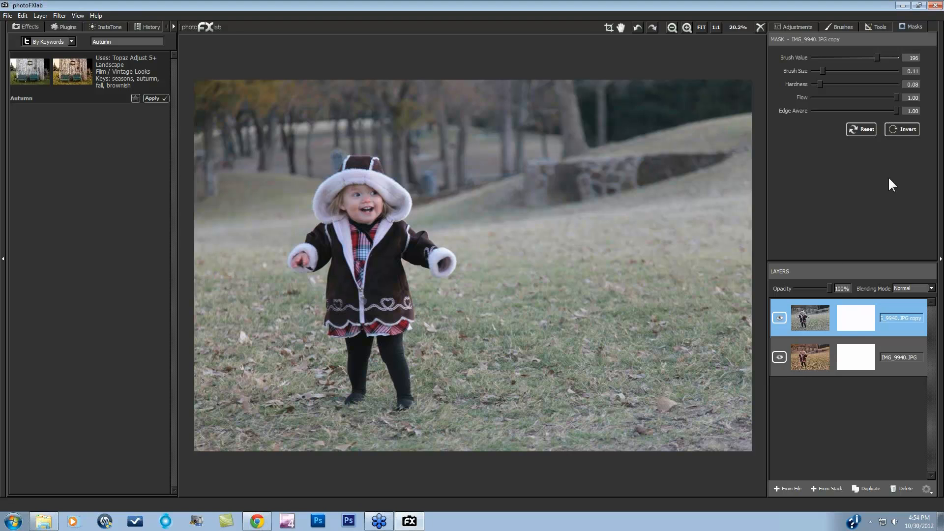
{"action": "left_click_drag", "start_coordinate": [869, 57], "coordinate": [784, 72]}
{"action": "mouse_move", "coordinate": [412, 269]}
{"action": "left_mouse_down"}
{"action": "mouse_move", "coordinate": [426, 318]}
{"action": "mouse_move", "coordinate": [411, 347]}
{"action": "mouse_move", "coordinate": [415, 381]}
{"action": "left_mouse_up"}
{"action": "mouse_move", "coordinate": [422, 417]}
{"action": "left_mouse_down"}
{"action": "mouse_move", "coordinate": [439, 286]}
{"action": "mouse_move", "coordinate": [457, 284]}
{"action": "mouse_move", "coordinate": [469, 257]}
{"action": "mouse_move", "coordinate": [431, 218]}
{"action": "mouse_move", "coordinate": [416, 218]}
{"action": "mouse_move", "coordinate": [417, 190]}
{"action": "mouse_move", "coordinate": [387, 141]}
{"action": "mouse_move", "coordinate": [341, 139]}
{"action": "mouse_move", "coordinate": [302, 194]}
{"action": "mouse_move", "coordinate": [306, 229]}
{"action": "mouse_move", "coordinate": [269, 259]}
{"action": "mouse_move", "coordinate": [285, 281]}
{"action": "mouse_move", "coordinate": [301, 278]}
{"action": "mouse_move", "coordinate": [333, 403]}
{"action": "mouse_move", "coordinate": [359, 424]}
{"action": "mouse_move", "coordinate": [371, 412]}
{"action": "mouse_move", "coordinate": [378, 359]}
{"action": "mouse_move", "coordinate": [389, 423]}
{"action": "mouse_move", "coordinate": [430, 420]}
{"action": "left_mouse_up"}
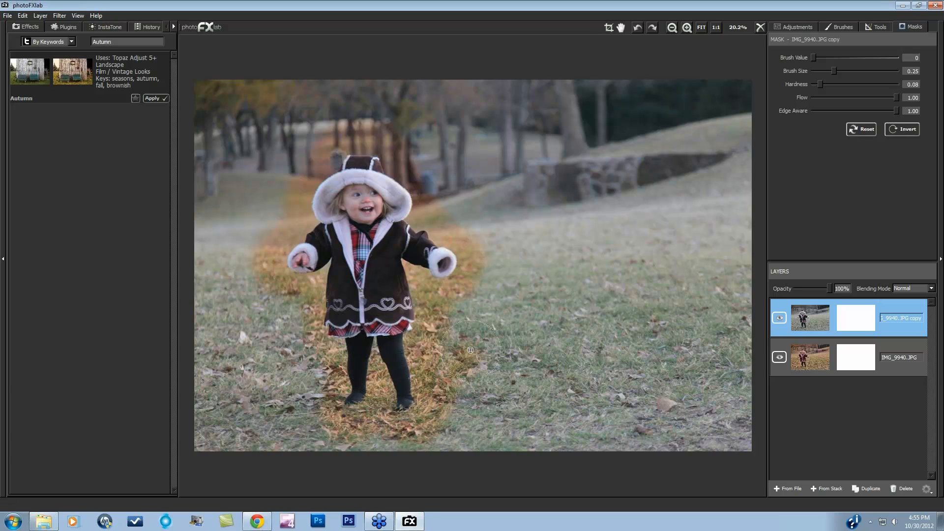
{"action": "mouse_move", "coordinate": [467, 355]}
{"action": "left_mouse_down"}
{"action": "mouse_move", "coordinate": [435, 360]}
{"action": "mouse_move", "coordinate": [493, 306]}
{"action": "mouse_move", "coordinate": [558, 334]}
{"action": "mouse_move", "coordinate": [469, 369]}
{"action": "mouse_move", "coordinate": [547, 379]}
{"action": "mouse_move", "coordinate": [476, 383]}
{"action": "mouse_move", "coordinate": [509, 413]}
{"action": "mouse_move", "coordinate": [438, 436]}
{"action": "mouse_move", "coordinate": [452, 425]}
{"action": "mouse_move", "coordinate": [437, 424]}
{"action": "mouse_move", "coordinate": [416, 448]}
{"action": "mouse_move", "coordinate": [304, 448]}
{"action": "mouse_move", "coordinate": [354, 444]}
{"action": "mouse_move", "coordinate": [309, 415]}
{"action": "mouse_move", "coordinate": [313, 387]}
{"action": "mouse_move", "coordinate": [284, 289]}
{"action": "mouse_move", "coordinate": [258, 403]}
{"action": "mouse_move", "coordinate": [275, 391]}
{"action": "mouse_move", "coordinate": [295, 406]}
{"action": "mouse_move", "coordinate": [282, 406]}
{"action": "mouse_move", "coordinate": [263, 324]}
{"action": "mouse_move", "coordinate": [257, 422]}
{"action": "mouse_move", "coordinate": [239, 301]}
{"action": "mouse_move", "coordinate": [225, 426]}
{"action": "mouse_move", "coordinate": [217, 381]}
{"action": "mouse_move", "coordinate": [211, 431]}
{"action": "mouse_move", "coordinate": [193, 412]}
{"action": "mouse_move", "coordinate": [194, 454]}
{"action": "left_mouse_up"}
{"action": "mouse_move", "coordinate": [207, 288]}
{"action": "left_mouse_down"}
{"action": "mouse_move", "coordinate": [245, 309]}
{"action": "mouse_move", "coordinate": [247, 241]}
{"action": "mouse_move", "coordinate": [276, 207]}
{"action": "mouse_move", "coordinate": [246, 237]}
{"action": "mouse_move", "coordinate": [249, 213]}
{"action": "mouse_move", "coordinate": [222, 242]}
{"action": "mouse_move", "coordinate": [223, 209]}
{"action": "mouse_move", "coordinate": [445, 203]}
{"action": "mouse_move", "coordinate": [472, 164]}
{"action": "mouse_move", "coordinate": [429, 159]}
{"action": "mouse_move", "coordinate": [446, 196]}
{"action": "mouse_move", "coordinate": [426, 171]}
{"action": "mouse_move", "coordinate": [492, 252]}
{"action": "mouse_move", "coordinate": [482, 237]}
{"action": "mouse_move", "coordinate": [486, 294]}
{"action": "mouse_move", "coordinate": [486, 267]}
{"action": "mouse_move", "coordinate": [524, 292]}
{"action": "mouse_move", "coordinate": [535, 323]}
{"action": "mouse_move", "coordinate": [555, 323]}
{"action": "mouse_move", "coordinate": [506, 421]}
{"action": "mouse_move", "coordinate": [493, 409]}
{"action": "mouse_move", "coordinate": [513, 445]}
{"action": "mouse_move", "coordinate": [488, 453]}
{"action": "mouse_move", "coordinate": [570, 408]}
{"action": "left_mouse_up"}
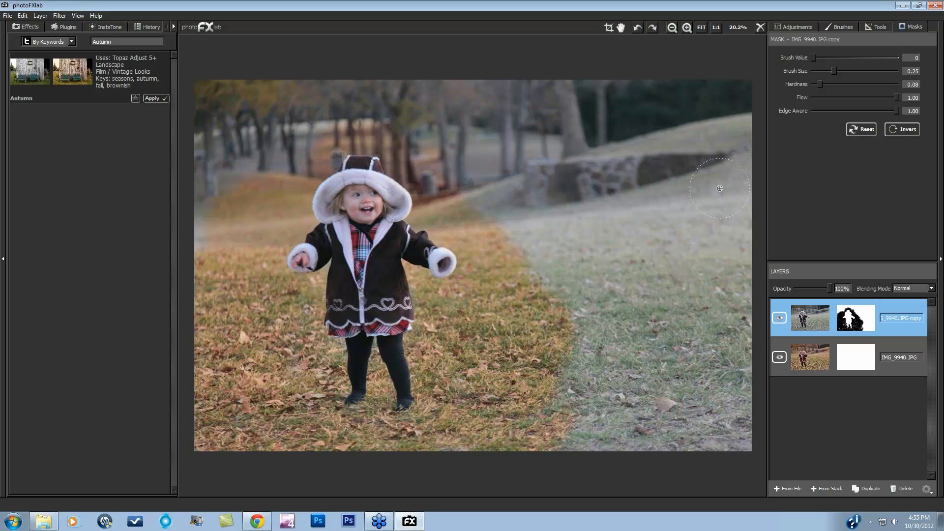
Toggle the masked IMG_9940.JPG copy layer's visibility to compare the selective effect with the full Autumn look.
{"action": "left_click", "coordinate": [779, 318]}
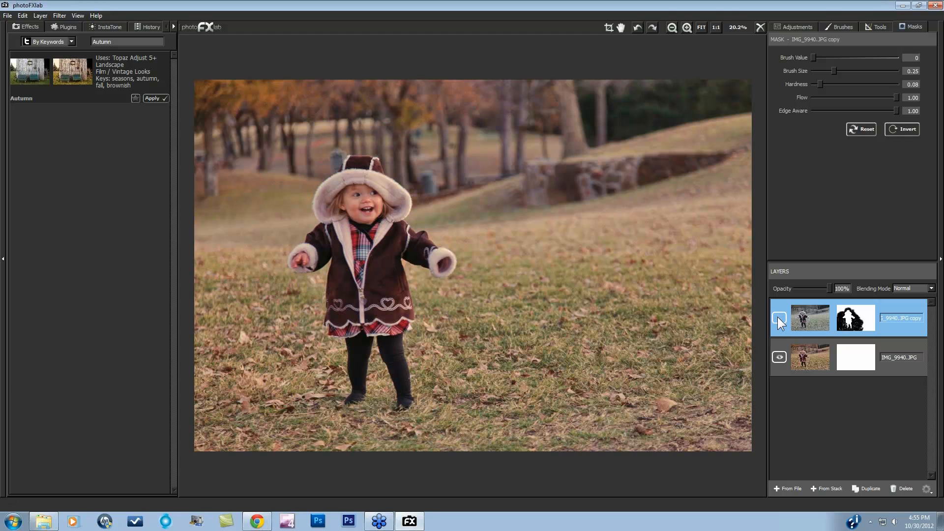
{"action": "left_click", "coordinate": [779, 318]}
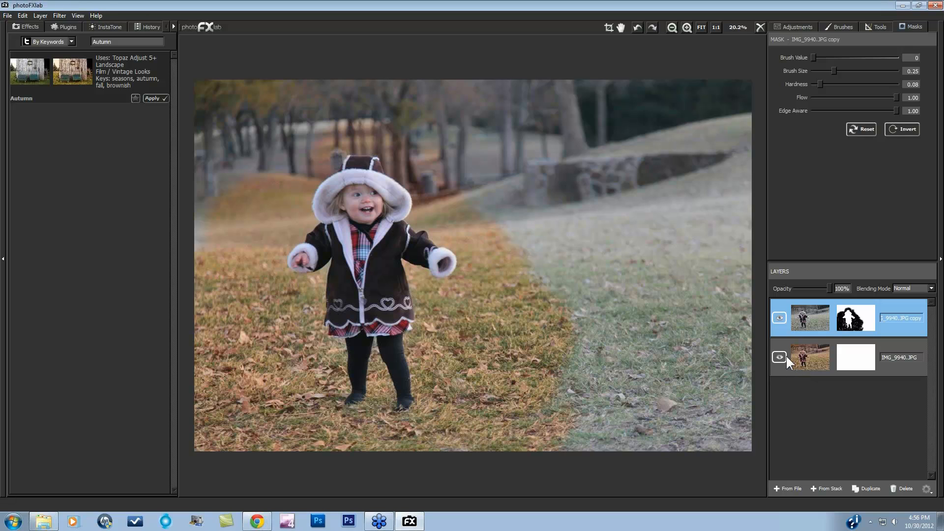
{"action": "left_click", "coordinate": [779, 318]}
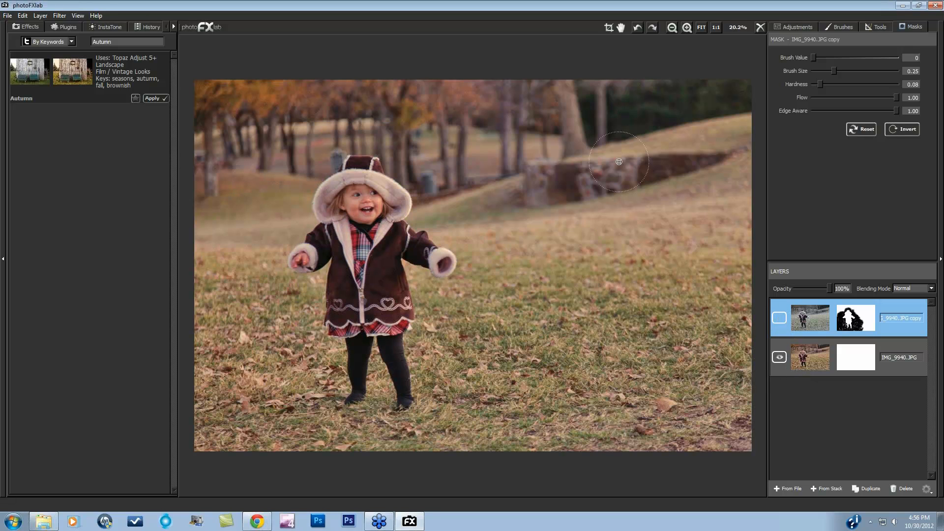
{"action": "left_click", "coordinate": [779, 318]}
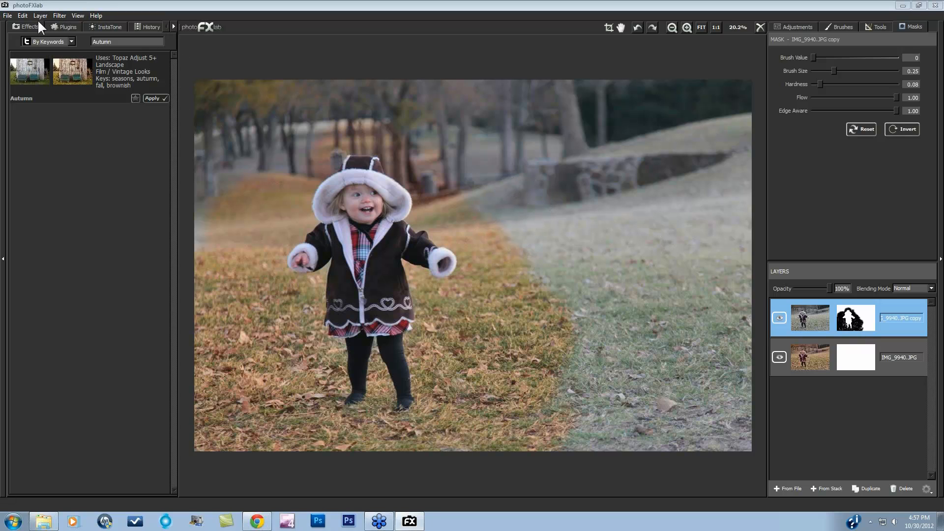
Open the recent project StanFamLayers.pfxl, discarding the changes to the girl's photo.
{"action": "left_click", "coordinate": [6, 16]}
{"action": "mouse_move", "coordinate": [18, 37]}
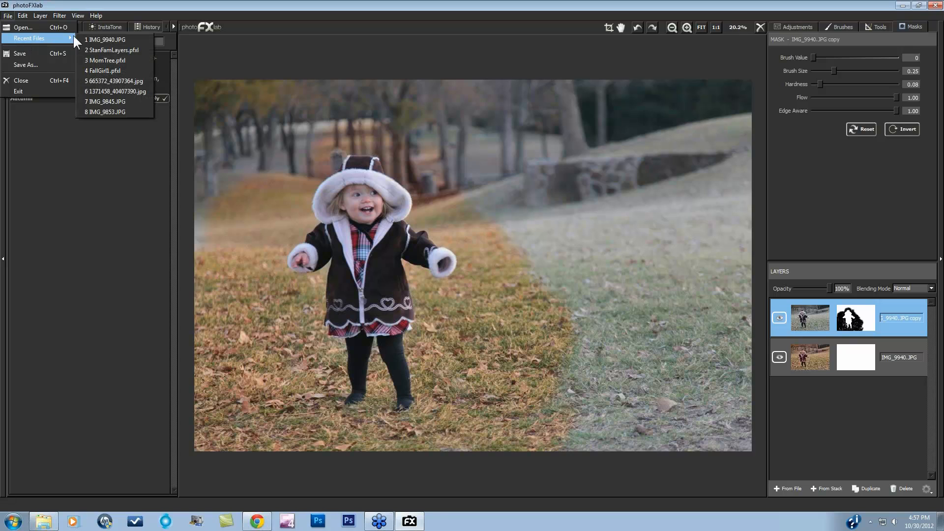
{"action": "left_click", "coordinate": [105, 48]}
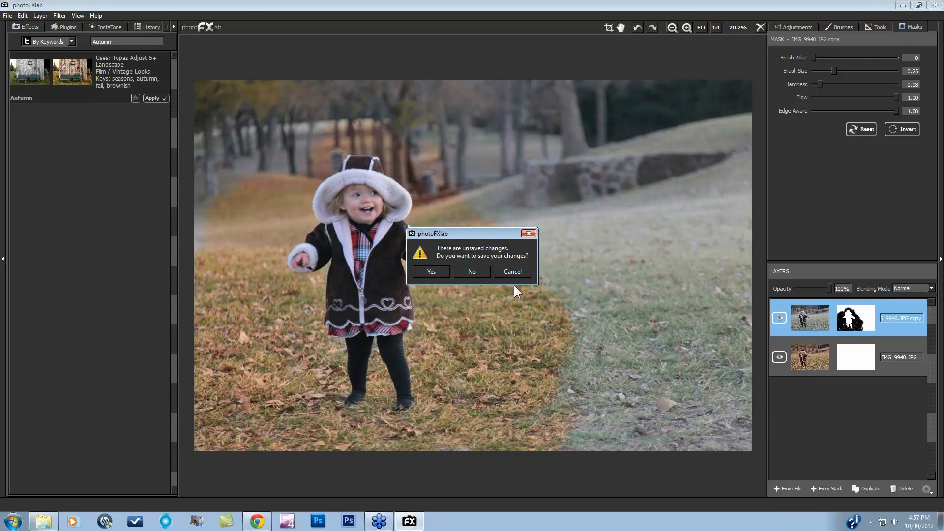
{"action": "left_click", "coordinate": [474, 272]}
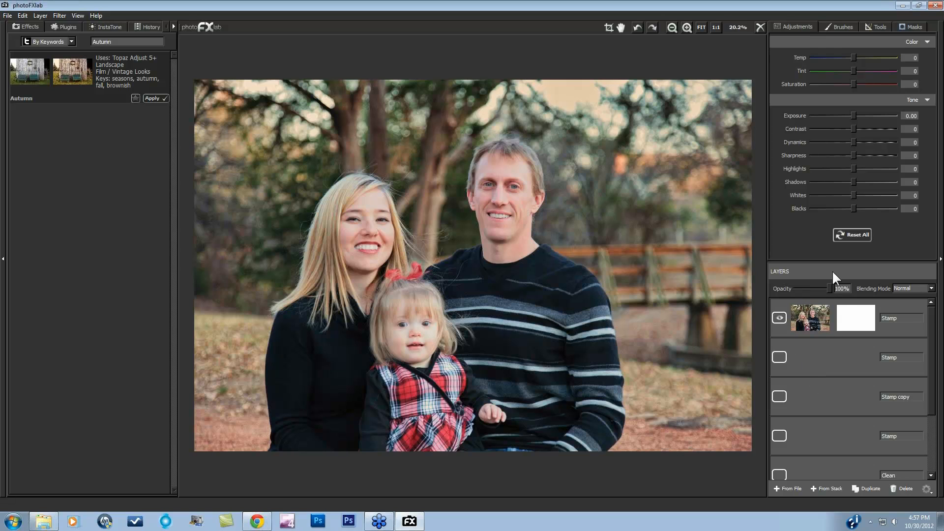
Show the hidden Stamp, Stamp copy, Clean and IMG_9845.JPG layers of the family portrait.
{"action": "left_click", "coordinate": [780, 358]}
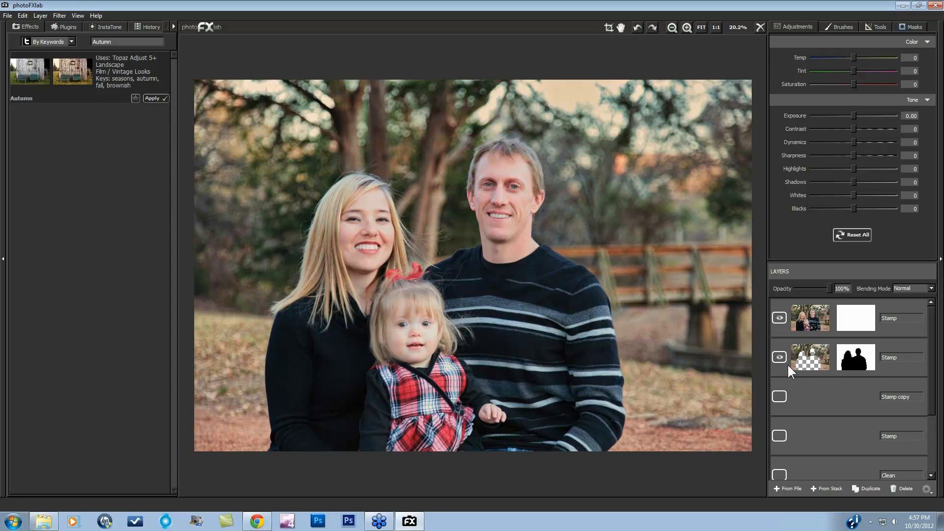
{"action": "left_click", "coordinate": [779, 396]}
{"action": "left_click", "coordinate": [779, 436]}
{"action": "scroll", "coordinate": [884, 412], "scroll_direction": "down", "scroll_amount": 3}
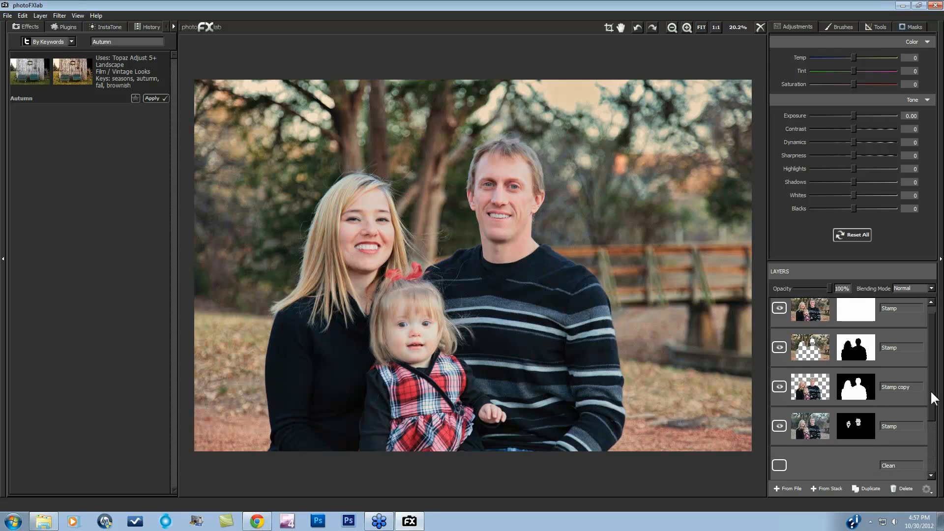
{"action": "left_click", "coordinate": [780, 399]}
{"action": "left_click", "coordinate": [778, 439]}
Move the black-masked IMG_9845.JPG layer directly beneath Stamp copy, and hide the two uppermost Stamp layers.
{"action": "left_click_drag", "start_coordinate": [811, 471], "coordinate": [813, 345]}
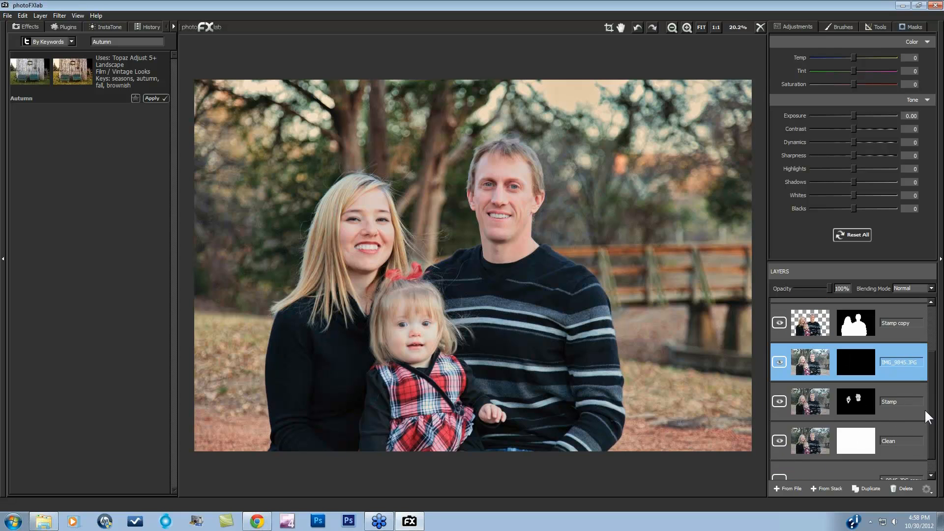
{"action": "left_click_drag", "start_coordinate": [930, 413], "coordinate": [933, 357]}
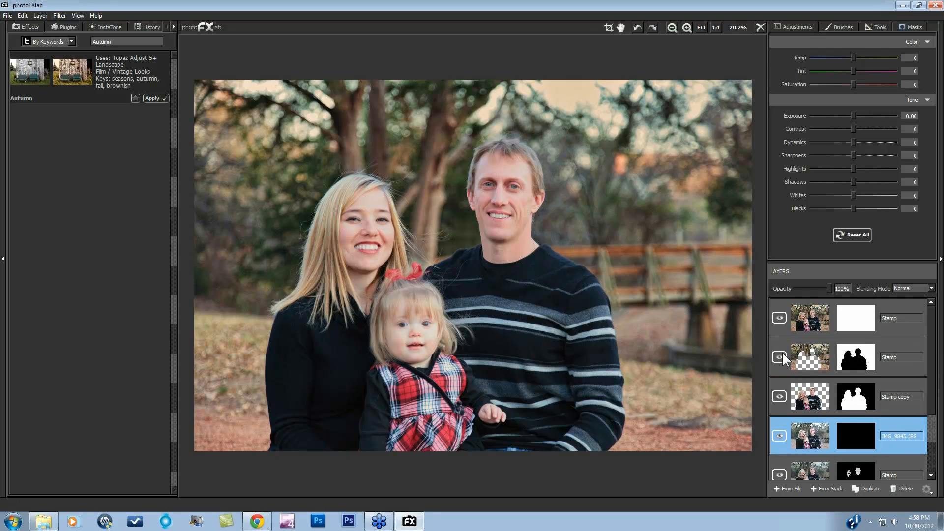
{"action": "left_click", "coordinate": [781, 318]}
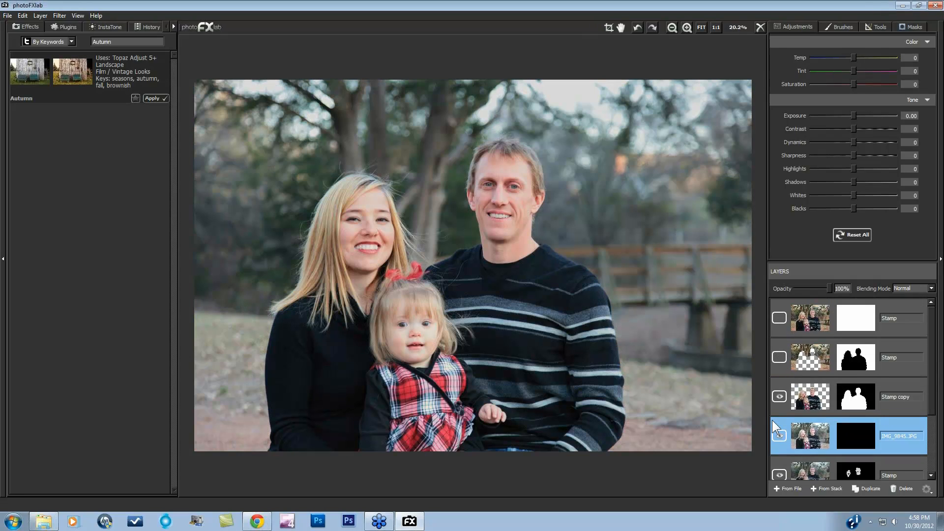
Select the Stamp copy layer, view the edit history, and select the IMG_9845.JPG layer below it.
{"action": "left_click", "coordinate": [839, 400]}
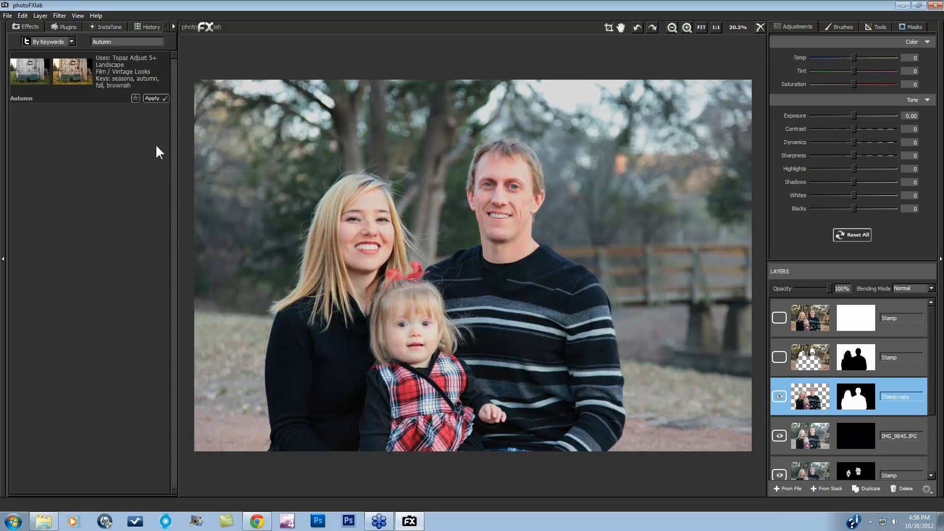
{"action": "left_click", "coordinate": [147, 28]}
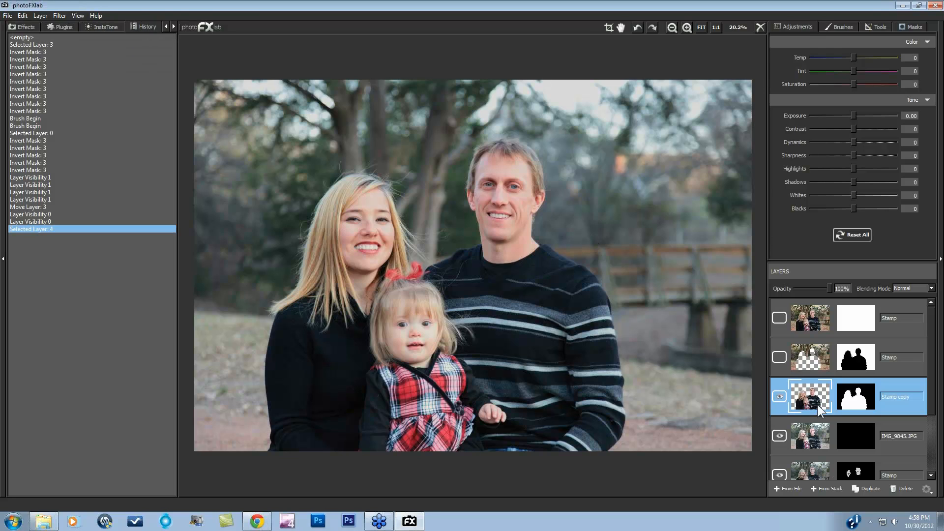
{"action": "left_click", "coordinate": [813, 440]}
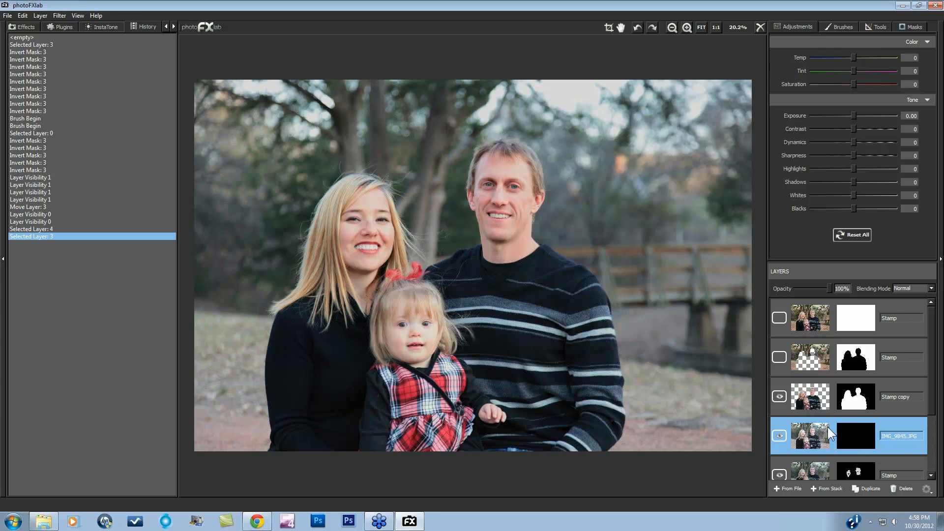
Open the bottommost IMG_9845.JPG copy layer in Topaz Adjust 5 and apply the Classic Collection's Brilliant Warm preset.
{"action": "scroll", "coordinate": [839, 400], "scroll_direction": "down", "scroll_amount": 3}
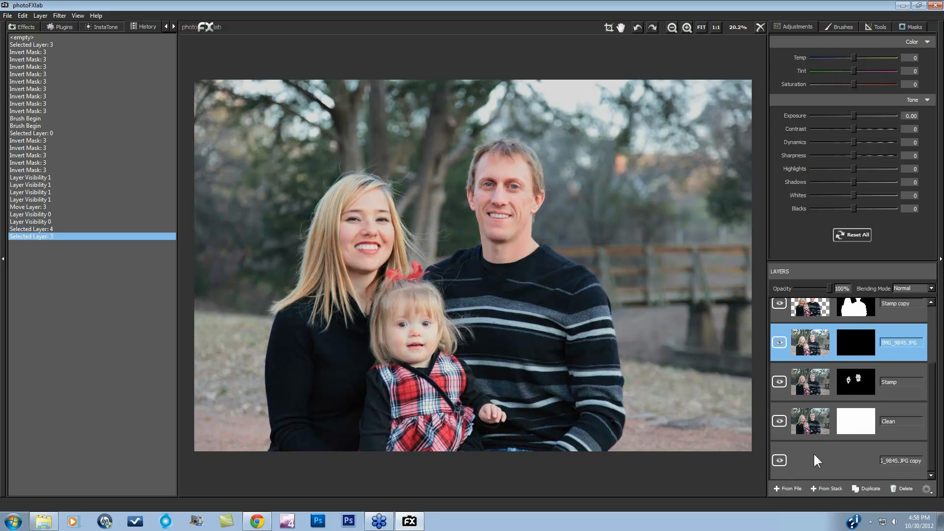
{"action": "left_click", "coordinate": [808, 460]}
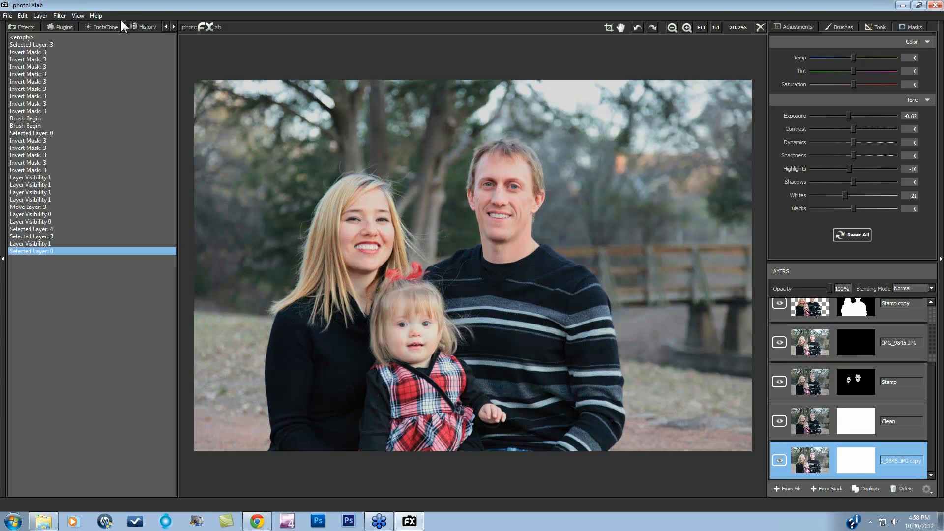
{"action": "left_click", "coordinate": [56, 14]}
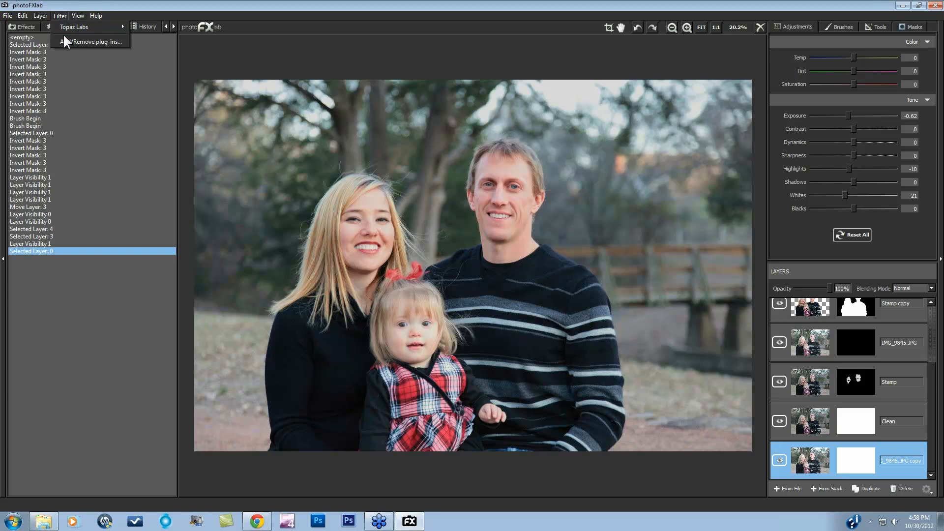
{"action": "mouse_move", "coordinate": [42, 13]}
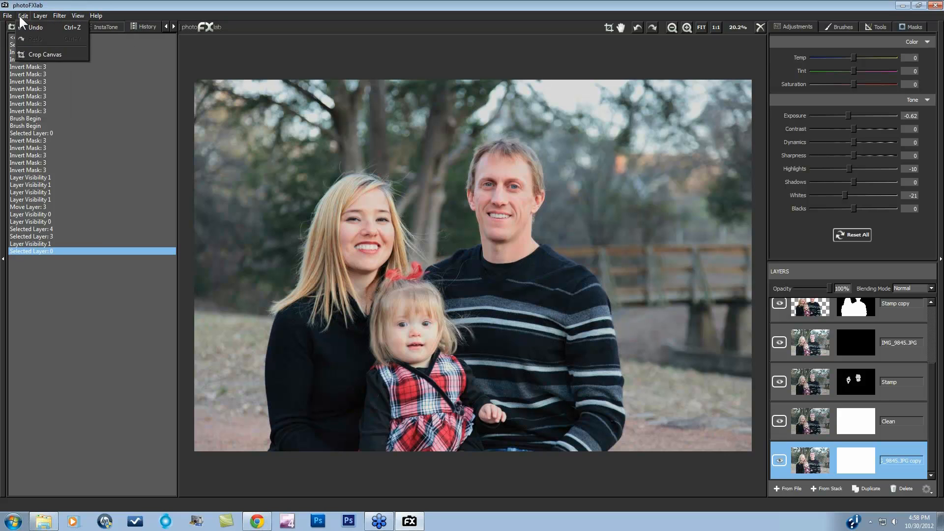
{"action": "mouse_move", "coordinate": [105, 25]}
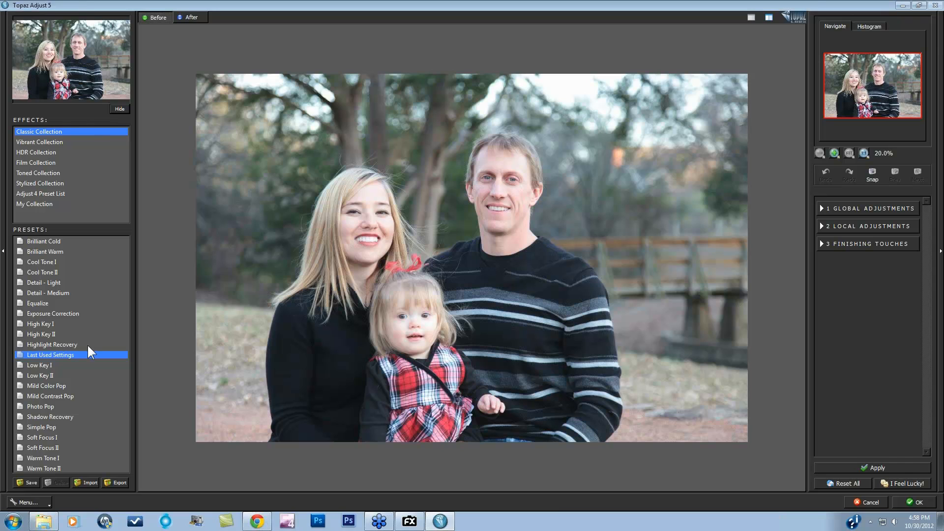
{"action": "left_click", "coordinate": [56, 252]}
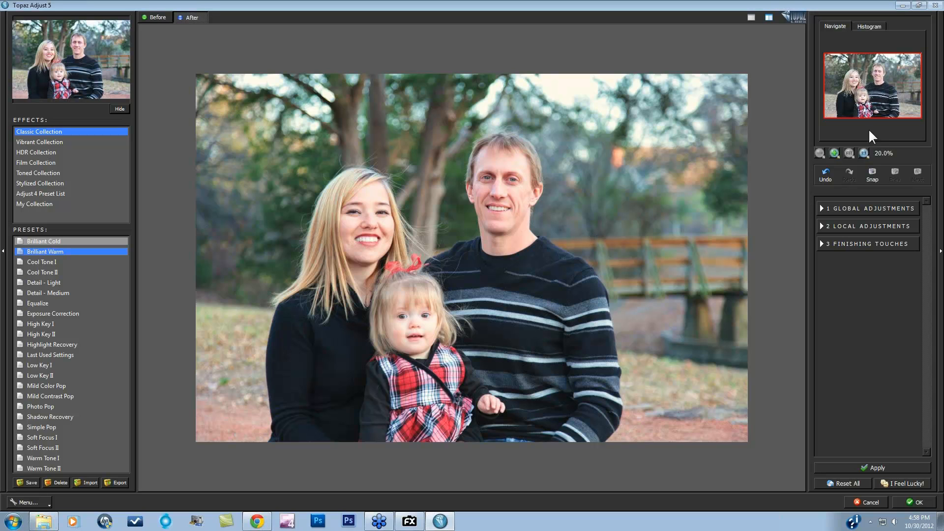
Set up a Brush Out local adjustment with brush size 69, opacity 0.25 and edge aware 0.00.
{"action": "left_click", "coordinate": [864, 154]}
{"action": "mouse_move", "coordinate": [882, 85]}
{"action": "left_mouse_down"}
{"action": "mouse_move", "coordinate": [887, 67]}
{"action": "mouse_move", "coordinate": [883, 75]}
{"action": "left_mouse_up"}
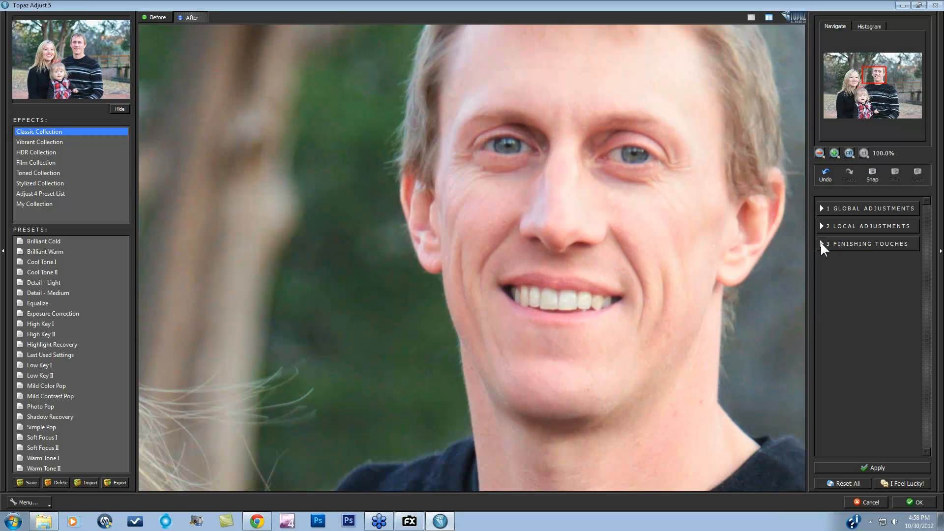
{"action": "left_click", "coordinate": [821, 243]}
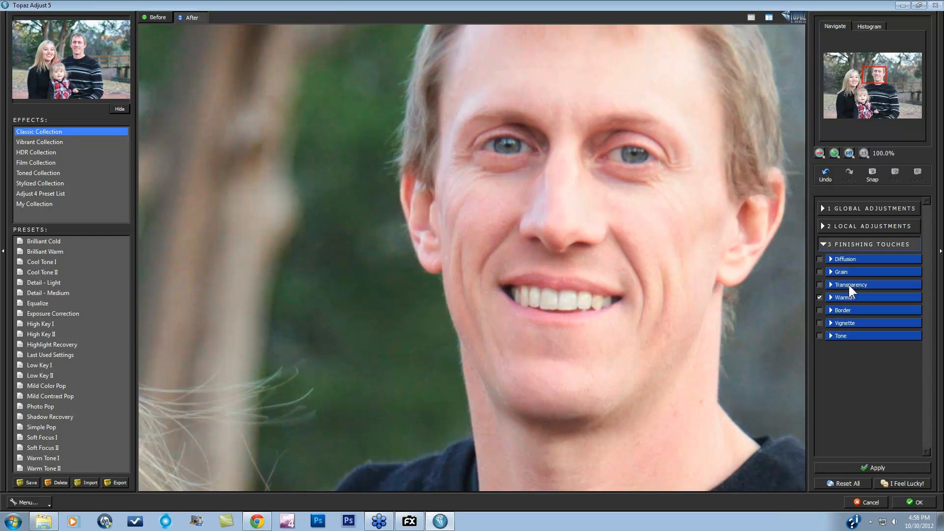
{"action": "left_click", "coordinate": [825, 226]}
{"action": "left_click", "coordinate": [819, 275]}
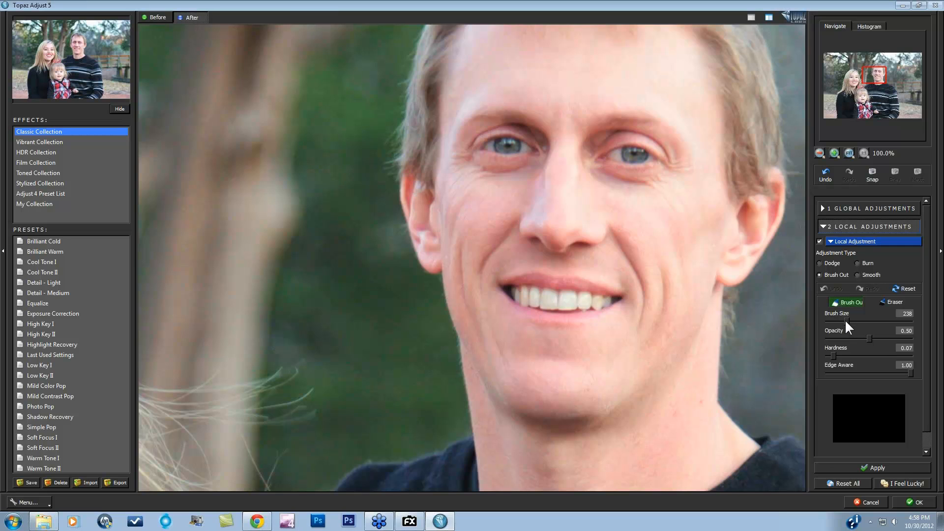
{"action": "left_click_drag", "start_coordinate": [845, 320], "coordinate": [832, 318]}
{"action": "left_click_drag", "start_coordinate": [907, 374], "coordinate": [812, 378]}
{"action": "left_click_drag", "start_coordinate": [868, 337], "coordinate": [849, 337]}
Brush out the effect over the man's eyes and the skin around them.
{"action": "left_click_drag", "start_coordinate": [629, 150], "coordinate": [636, 153]}
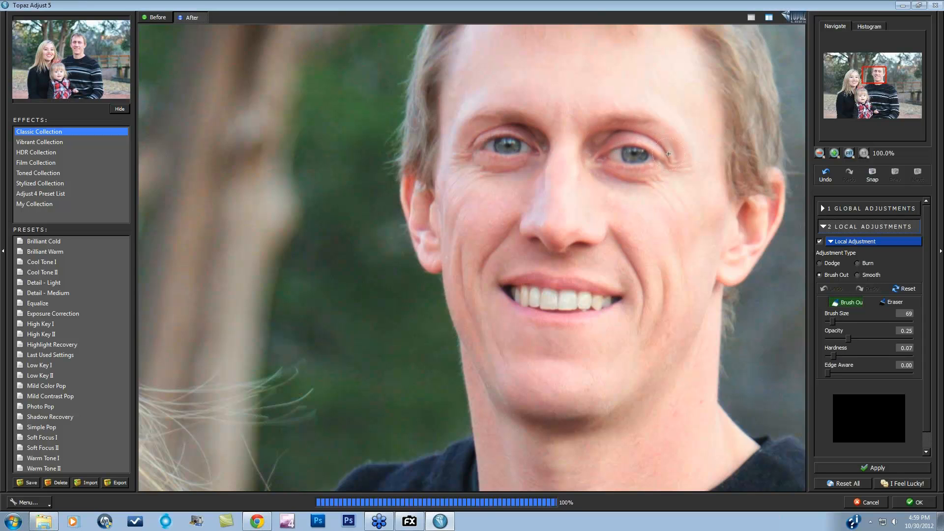
{"action": "mouse_move", "coordinate": [504, 145]}
{"action": "left_mouse_down"}
{"action": "mouse_move", "coordinate": [534, 148]}
{"action": "mouse_move", "coordinate": [511, 154]}
{"action": "mouse_move", "coordinate": [532, 145]}
{"action": "left_mouse_up"}
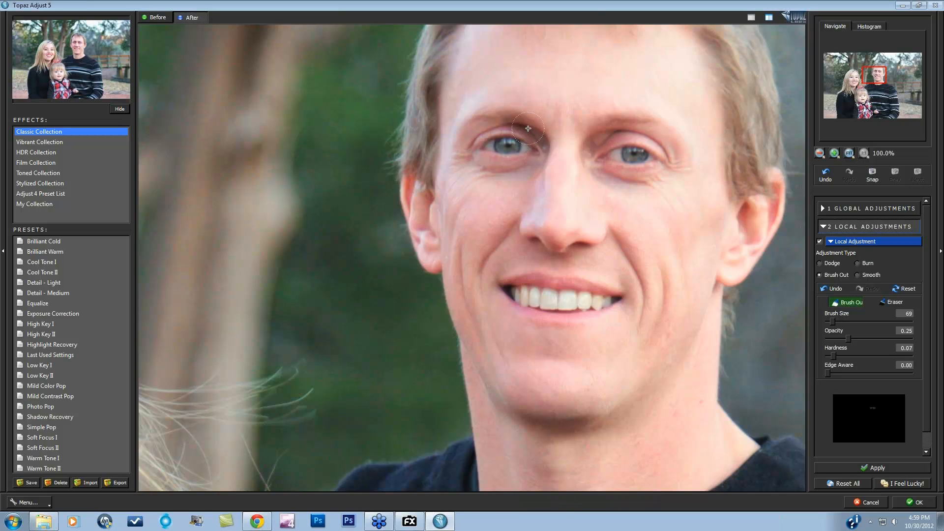
{"action": "mouse_move", "coordinate": [602, 146]}
{"action": "left_mouse_down"}
{"action": "mouse_move", "coordinate": [648, 142]}
{"action": "mouse_move", "coordinate": [619, 148]}
{"action": "left_mouse_up"}
{"action": "left_click_drag", "start_coordinate": [626, 175], "coordinate": [642, 167]}
{"action": "left_click_drag", "start_coordinate": [530, 154], "coordinate": [494, 163]}
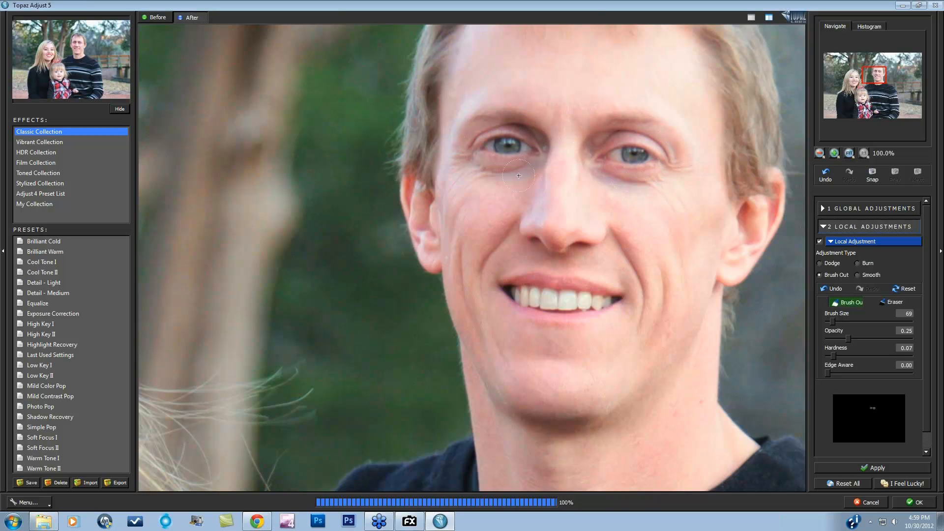
{"action": "left_click_drag", "start_coordinate": [661, 141], "coordinate": [660, 186]}
{"action": "left_click_drag", "start_coordinate": [536, 161], "coordinate": [458, 142]}
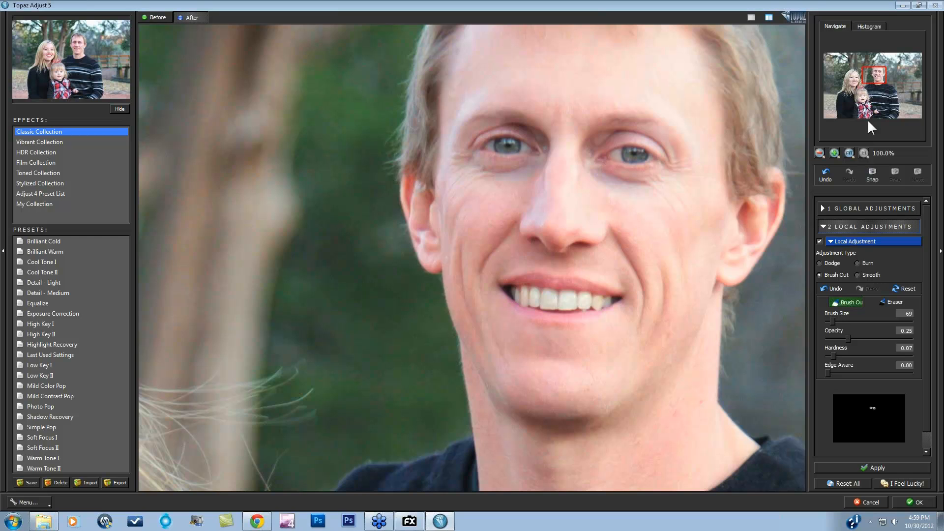
Compare the whole family portrait with the local adjustment switched off.
{"action": "left_click", "coordinate": [849, 153]}
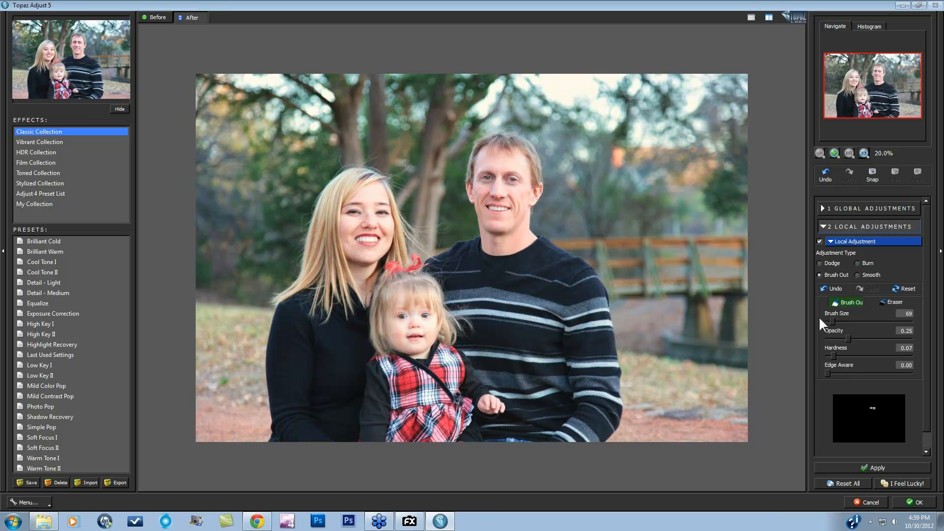
{"action": "left_click", "coordinate": [819, 241]}
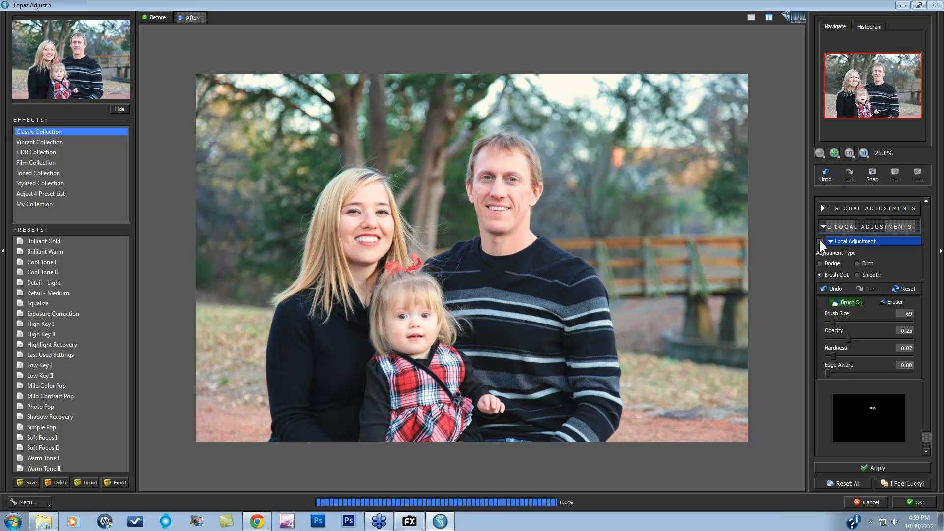